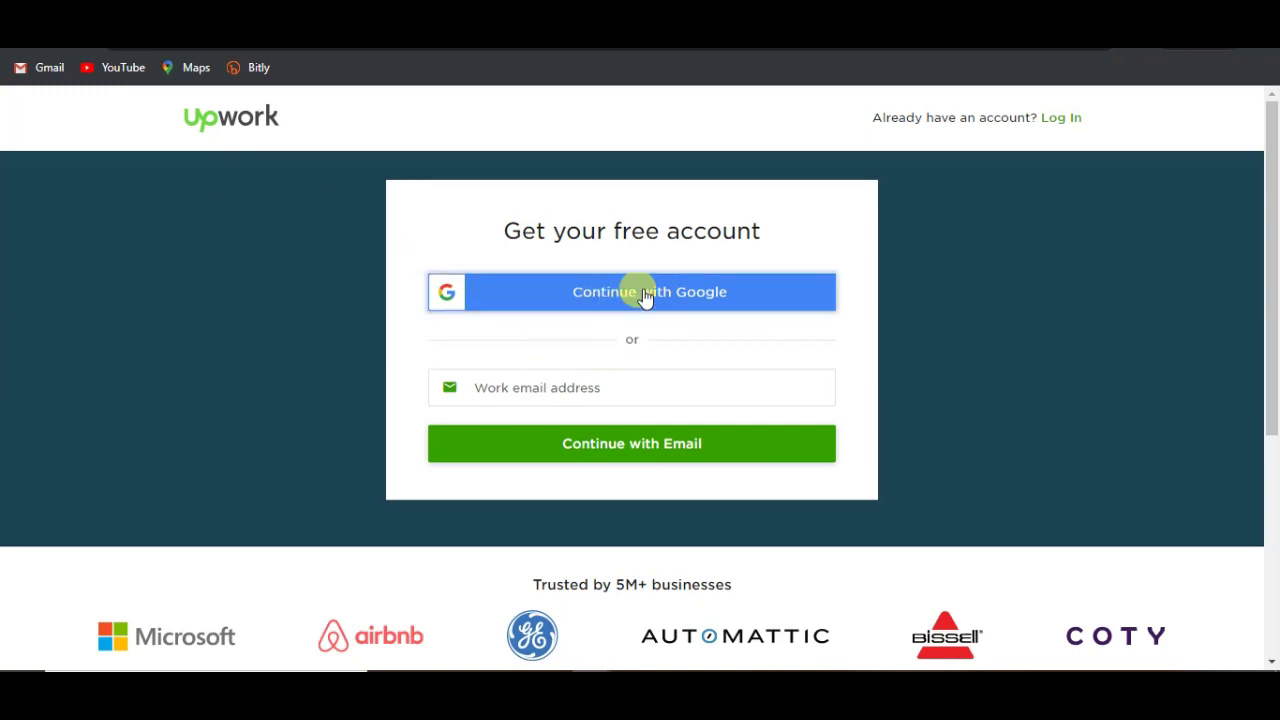
Step: Paste the work email address into the free account form and continue the sign-up with email
left_click(625, 292)
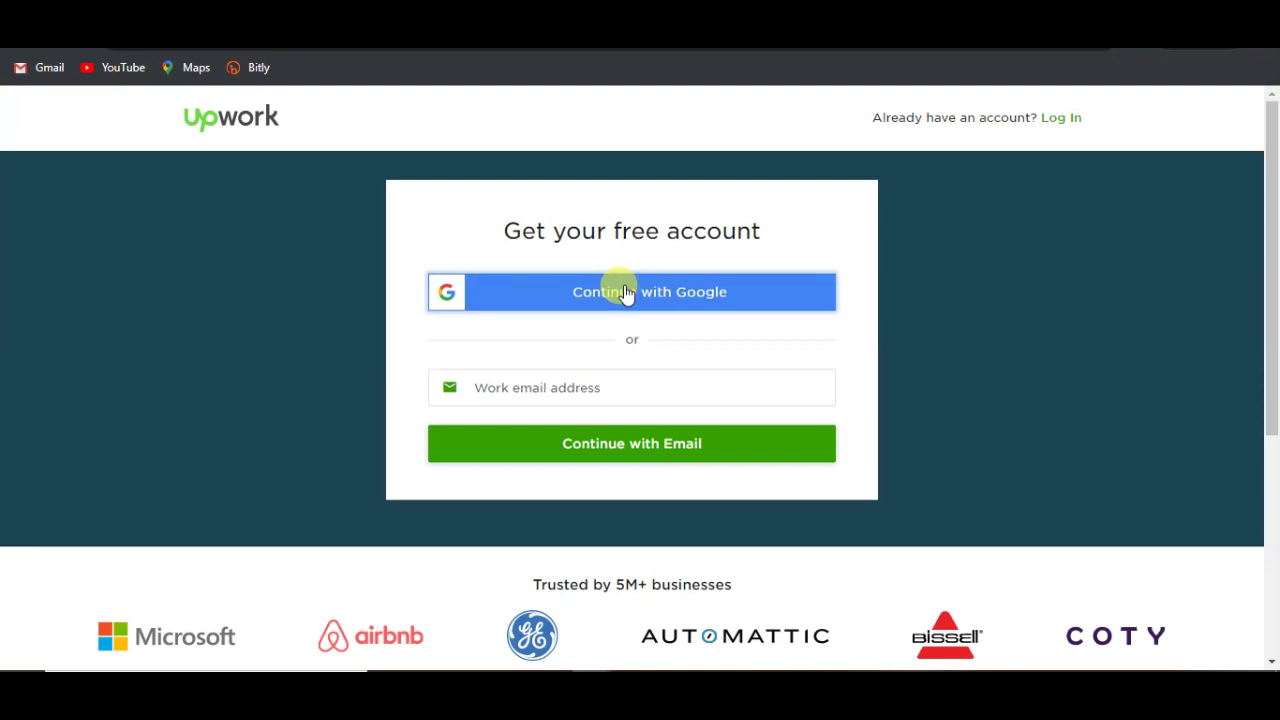
left_click(552, 390)
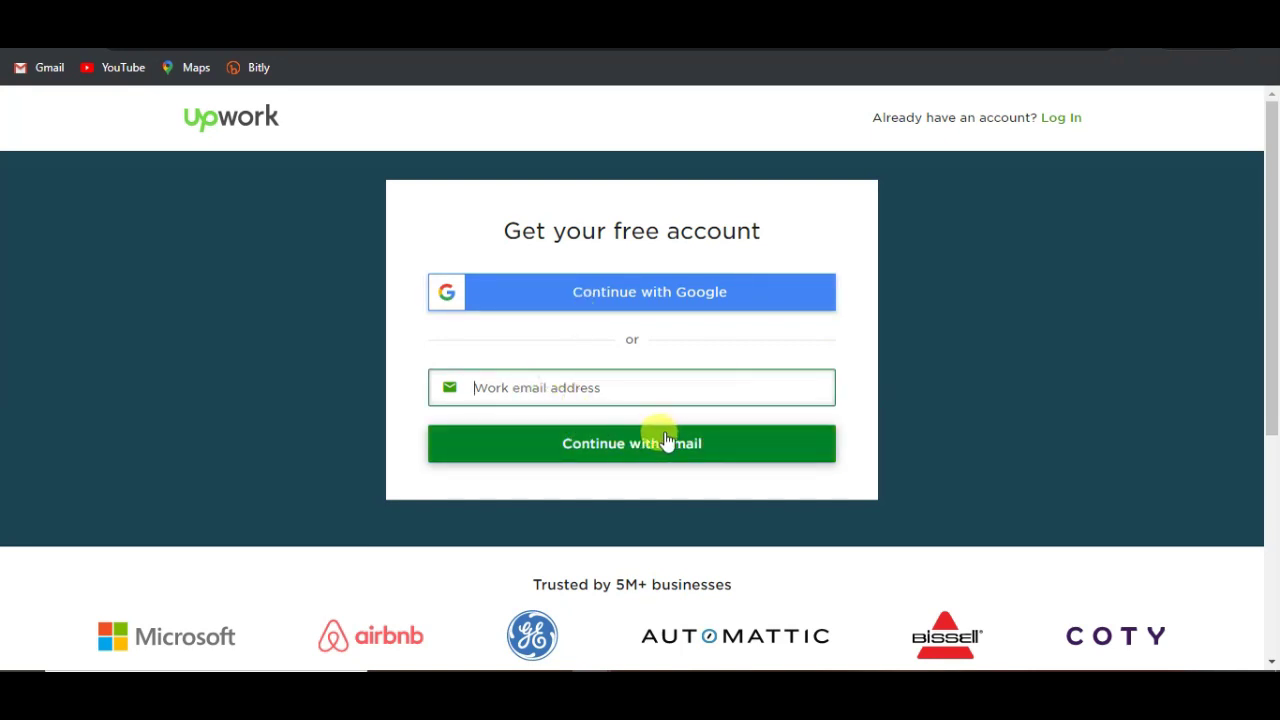
right_click(526, 388)
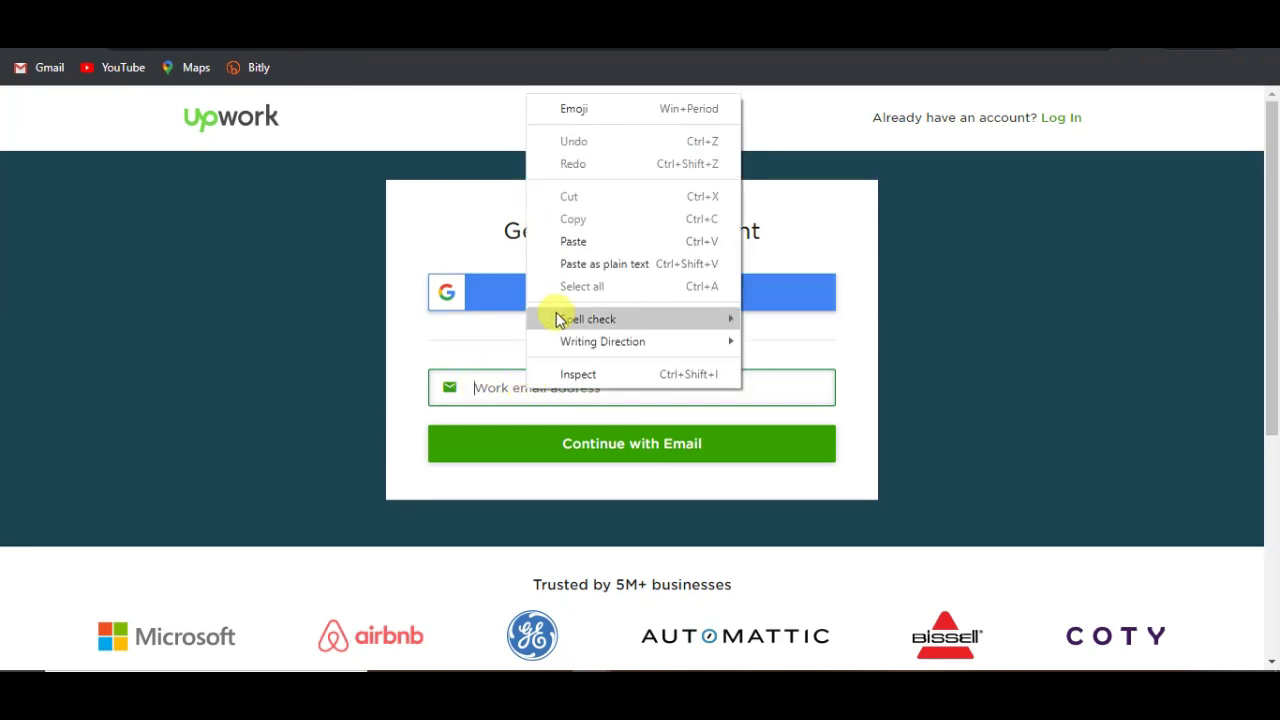
left_click(558, 242)
left_click(588, 440)
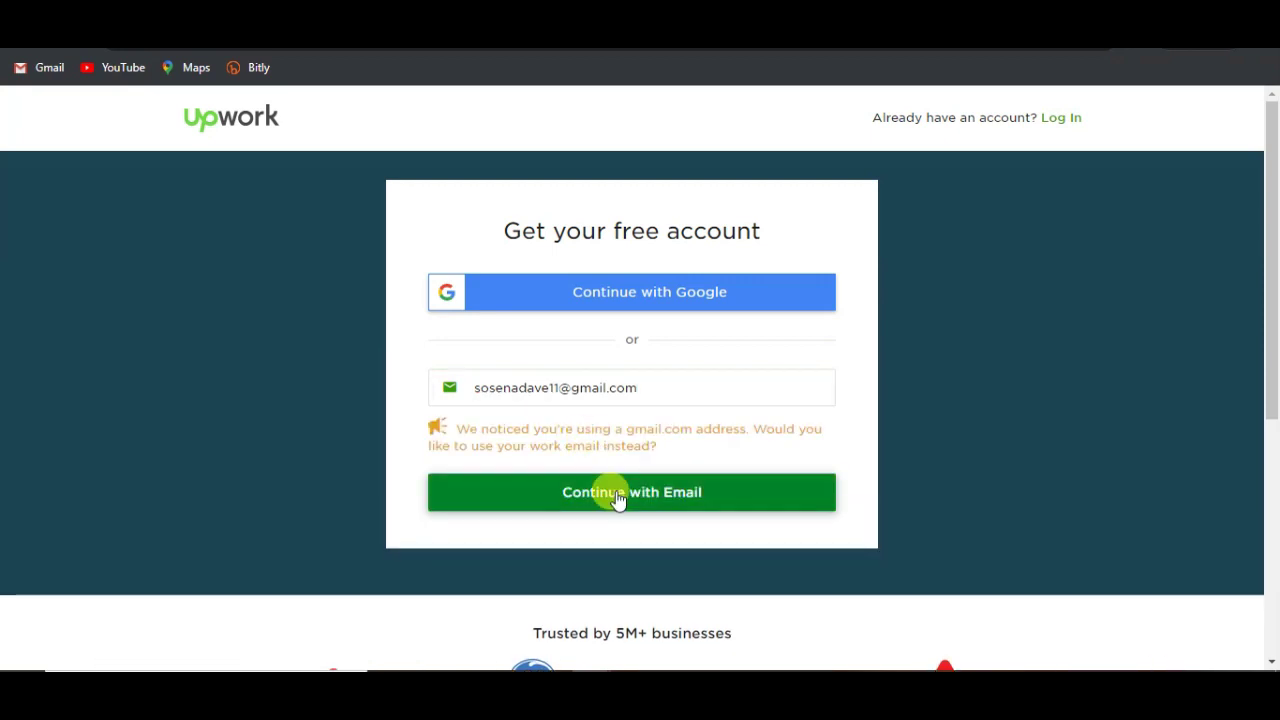
left_click(614, 491)
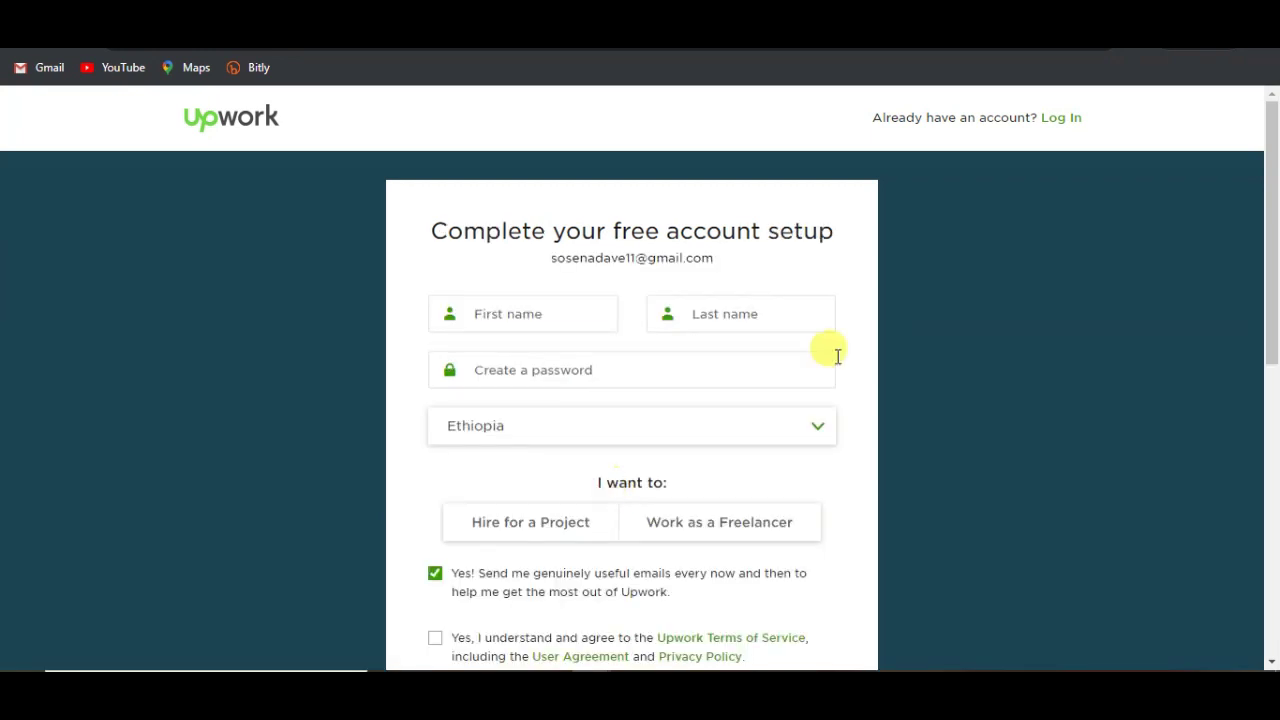
Step: Fill in the first name and last name and create the account password in the account setup form
left_click_drag(1272, 191, 1272, 224)
left_click(540, 271)
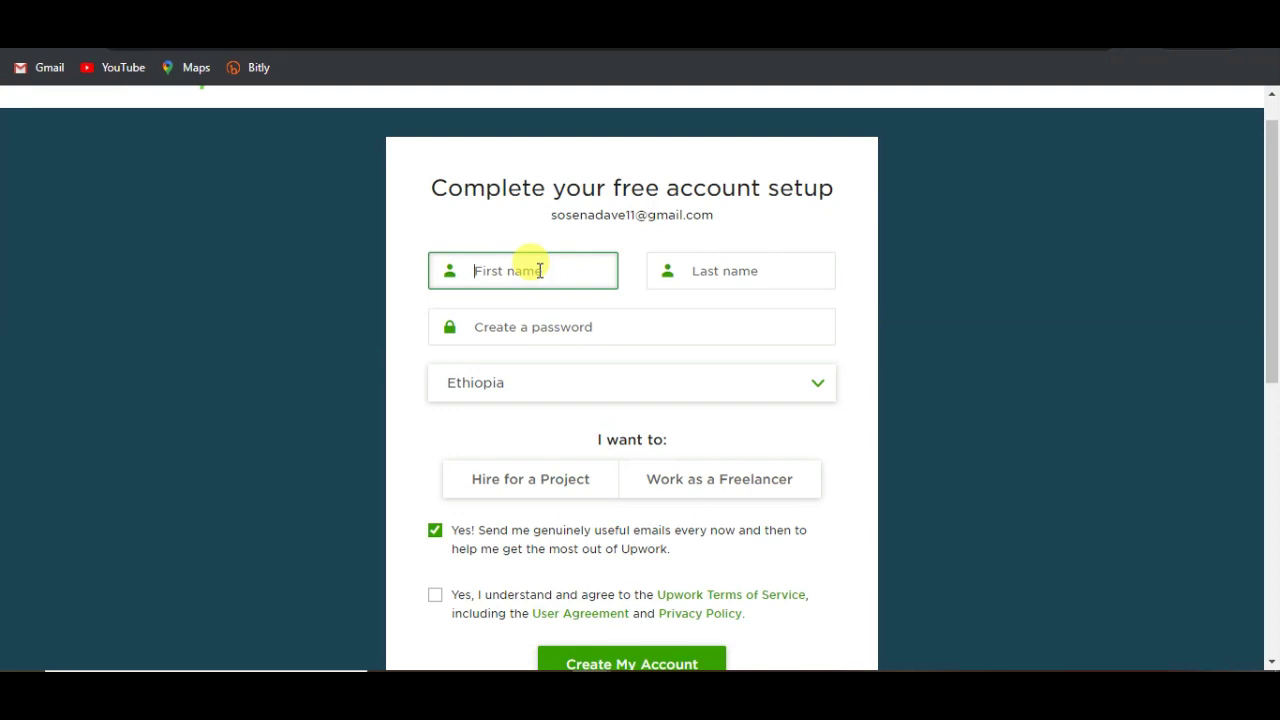
type("base app")
left_click(734, 267)
type("tu")
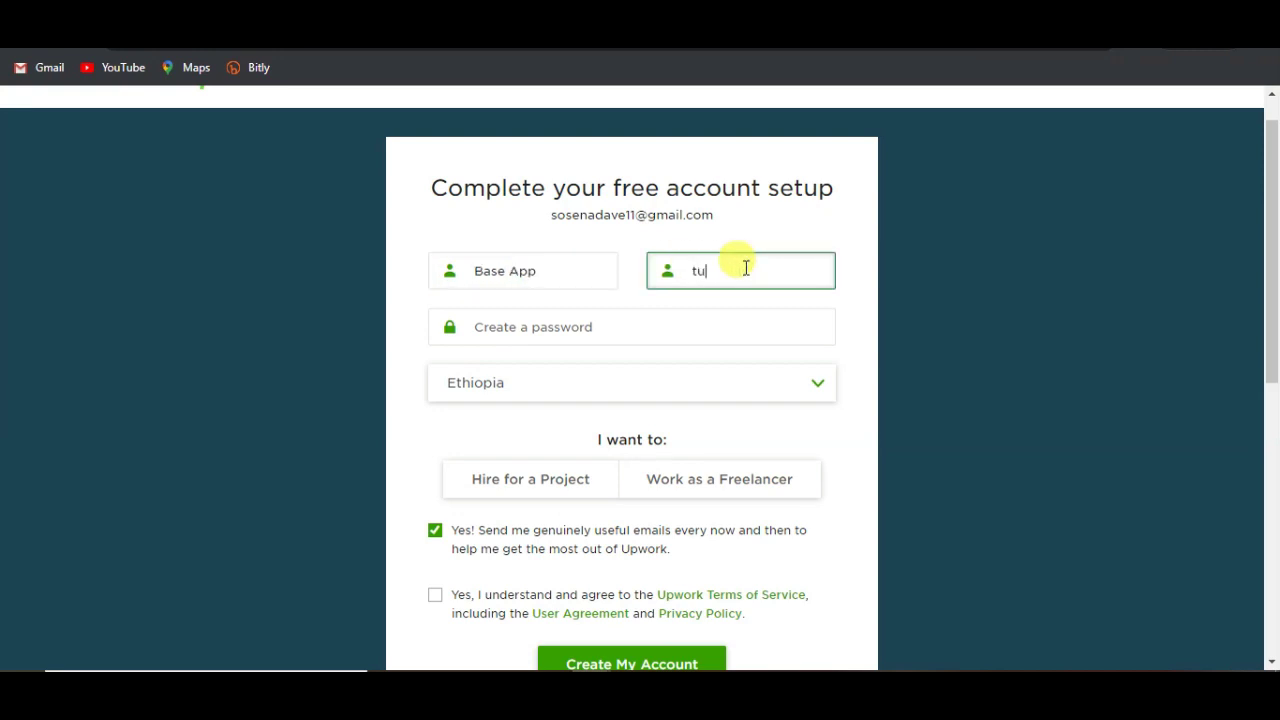
left_click(530, 327)
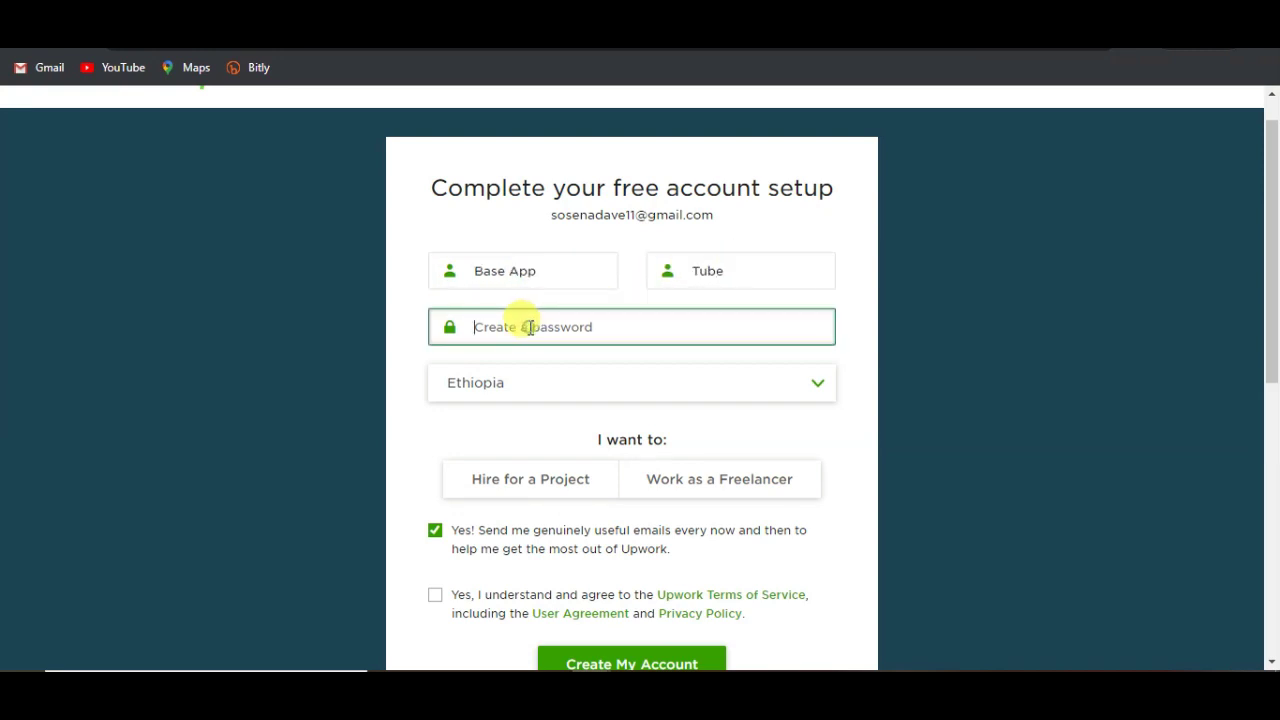
type("•")
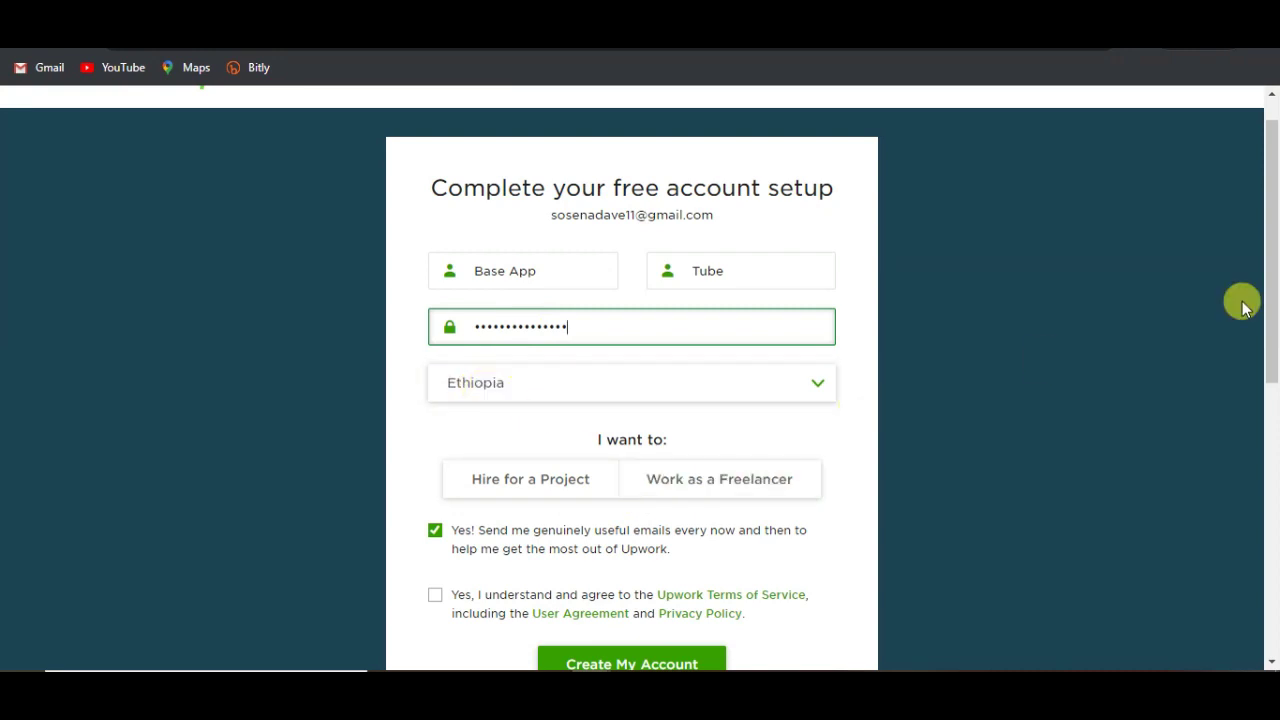
Step: Choose to work as a freelancer and pick the last suggested username
left_click_drag(1272, 214, 1274, 292)
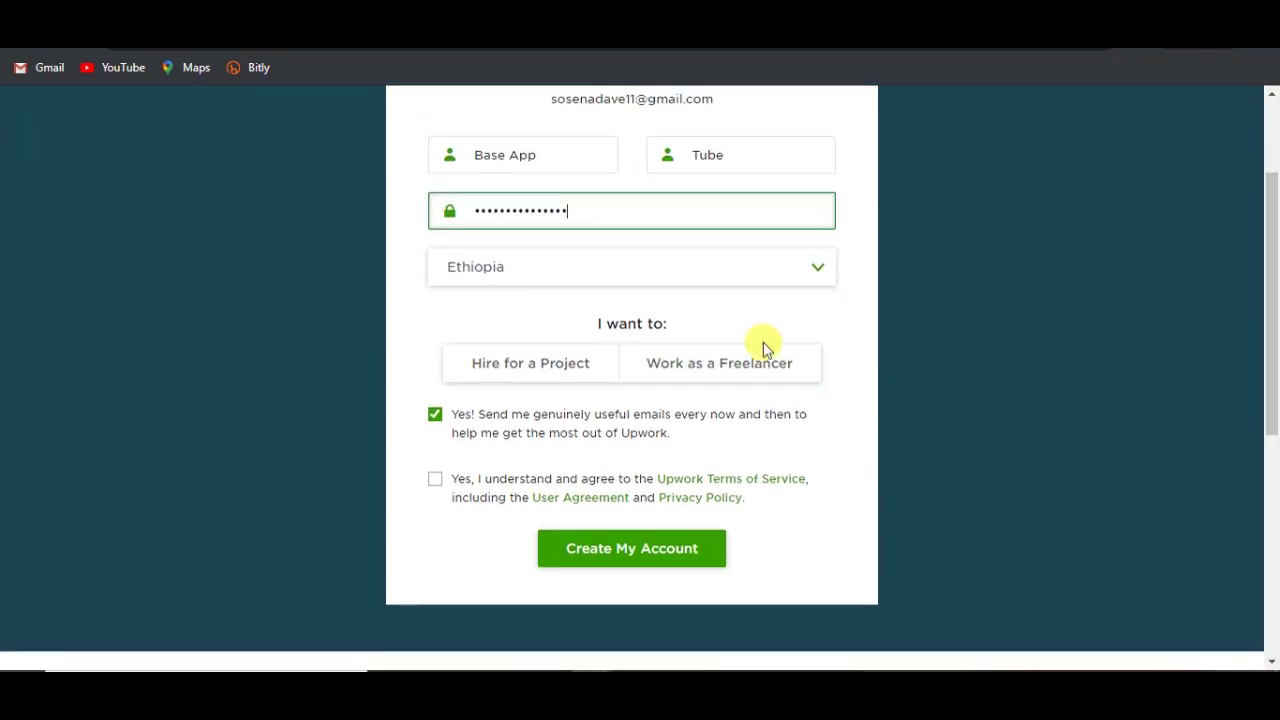
left_click(537, 381)
left_click(712, 378)
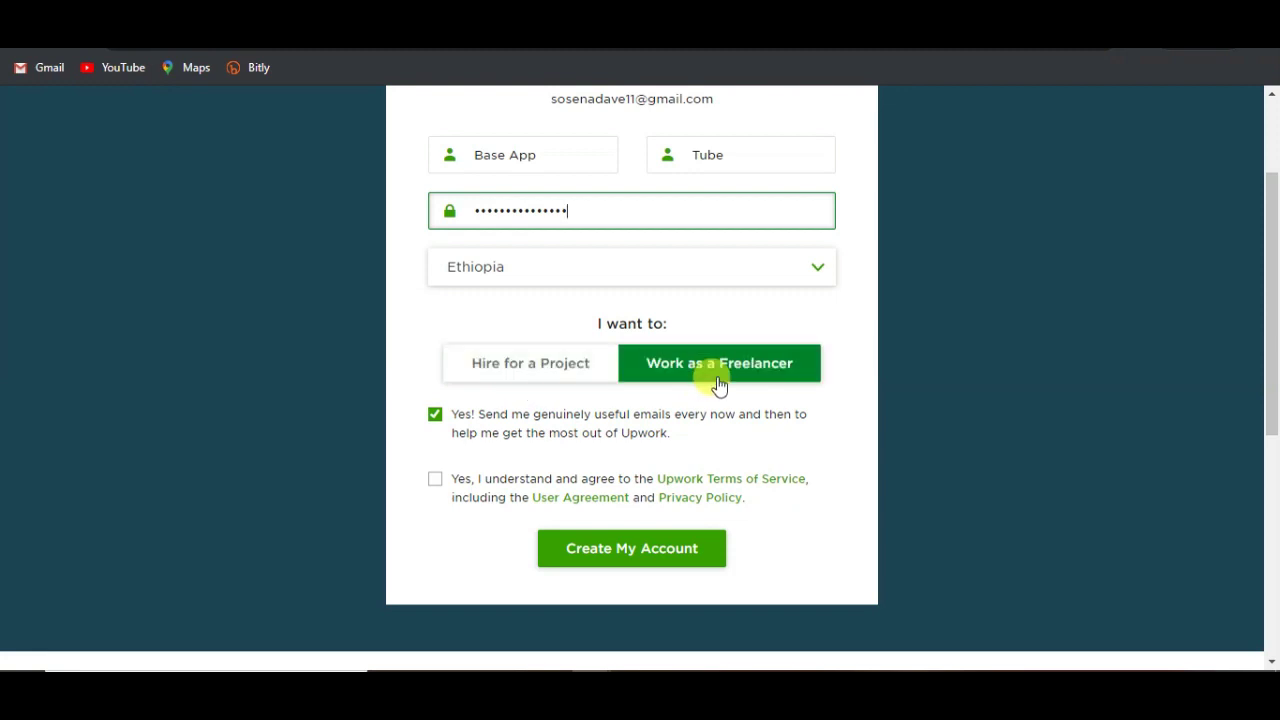
left_click(758, 382)
left_click(651, 377)
left_click(723, 383)
left_click(515, 425)
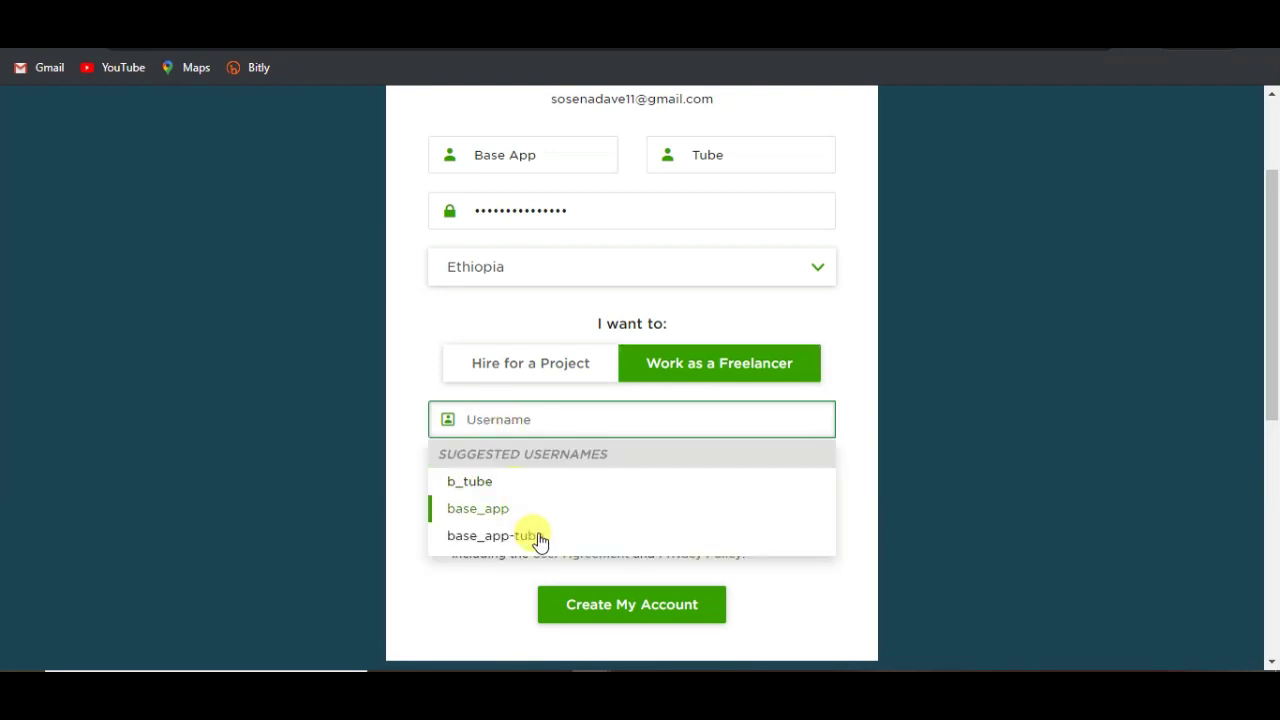
left_click(507, 535)
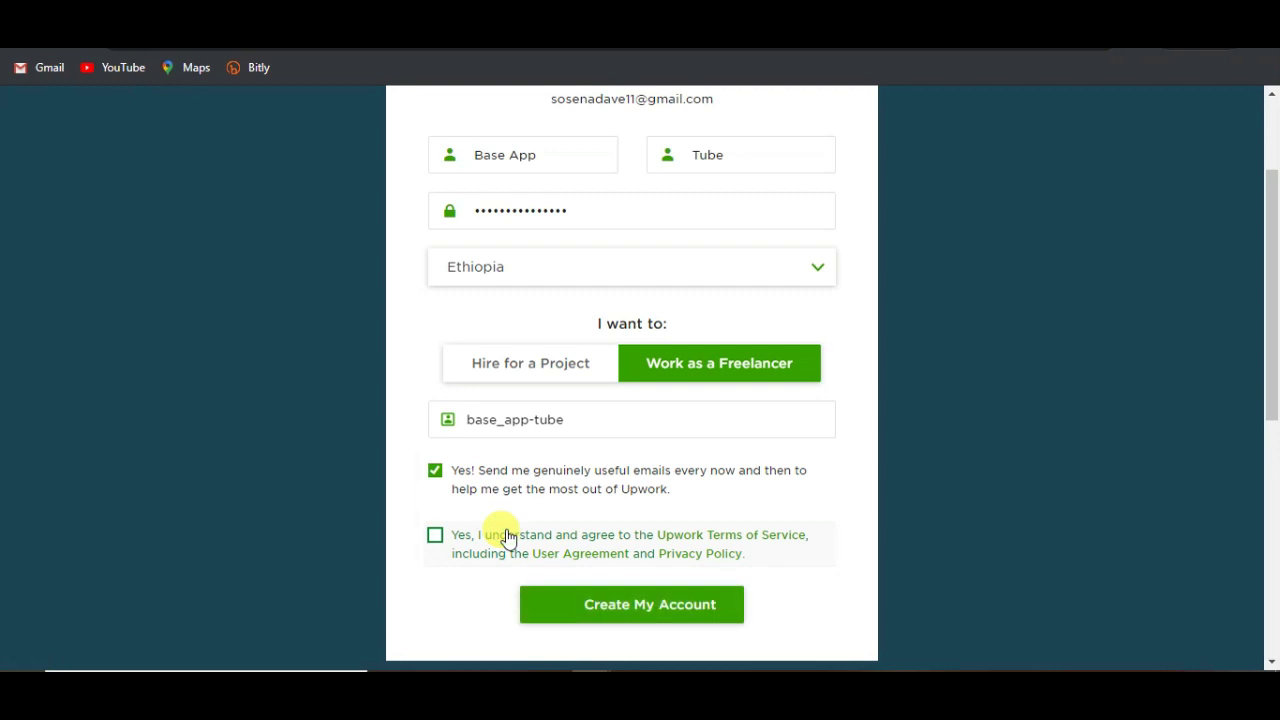
Step: Agree to the Upwork Terms of Service and create the account
left_click(435, 537)
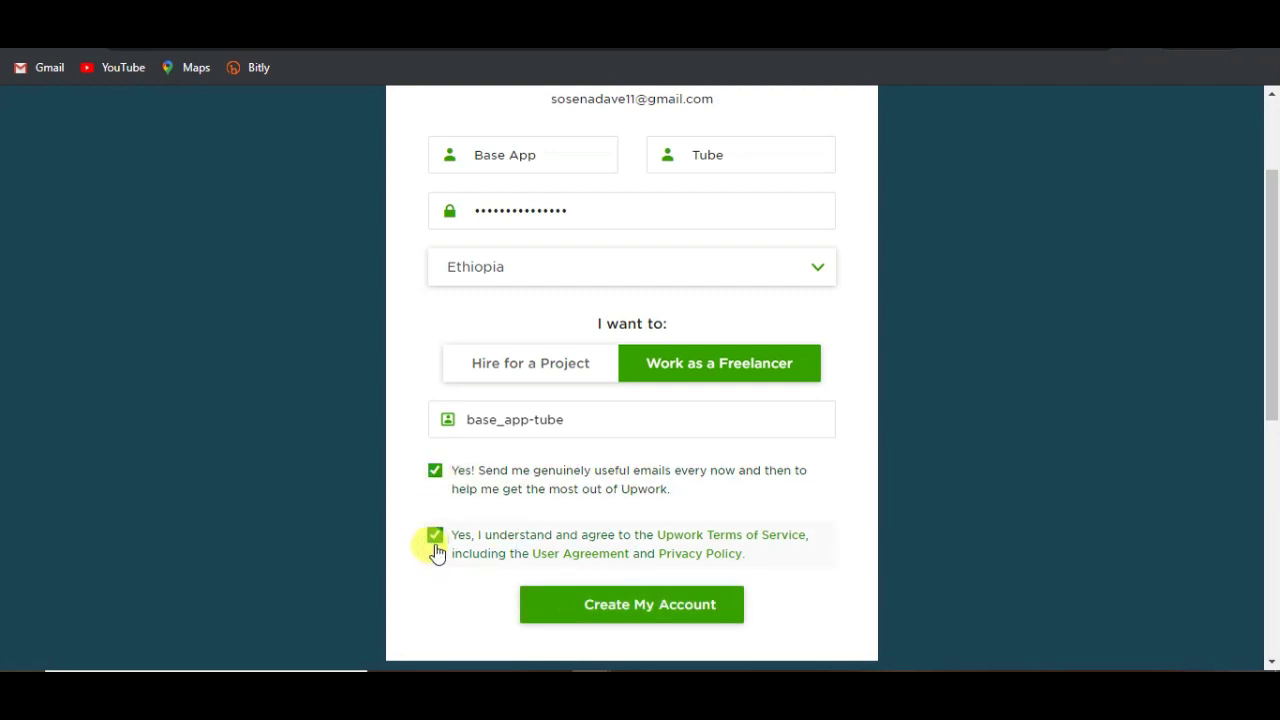
left_click(641, 607)
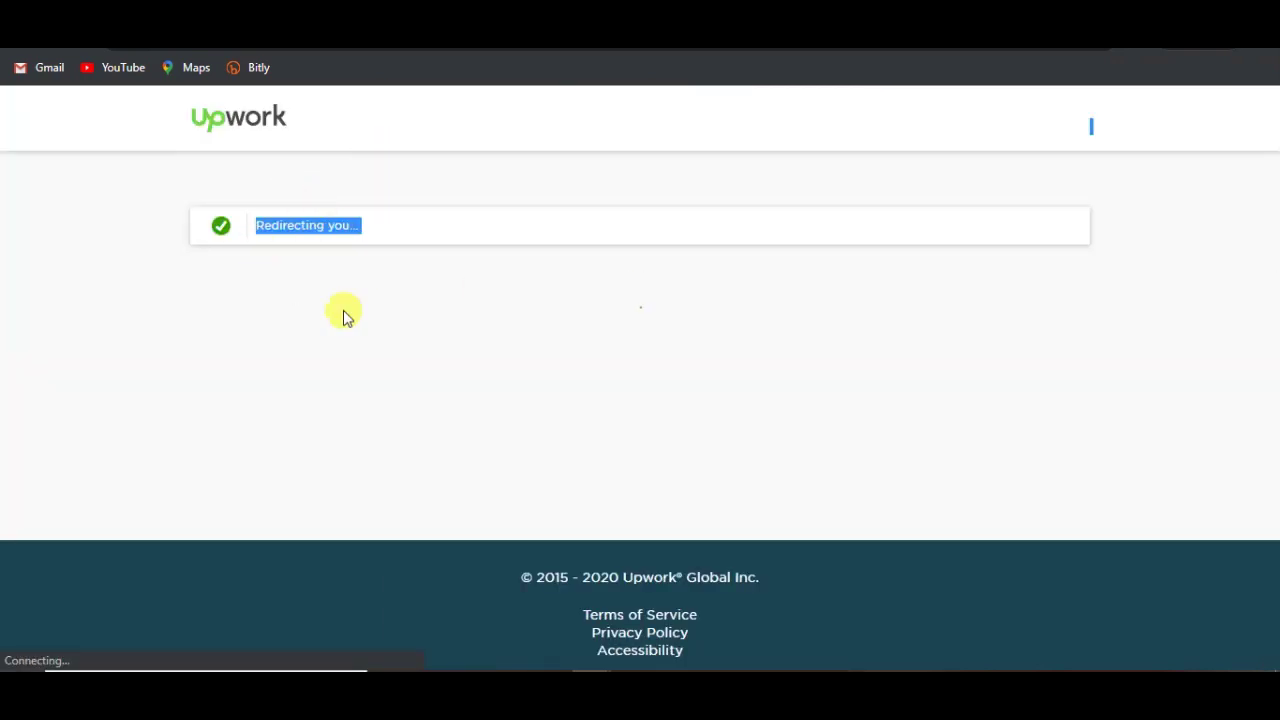
left_click(183, 403)
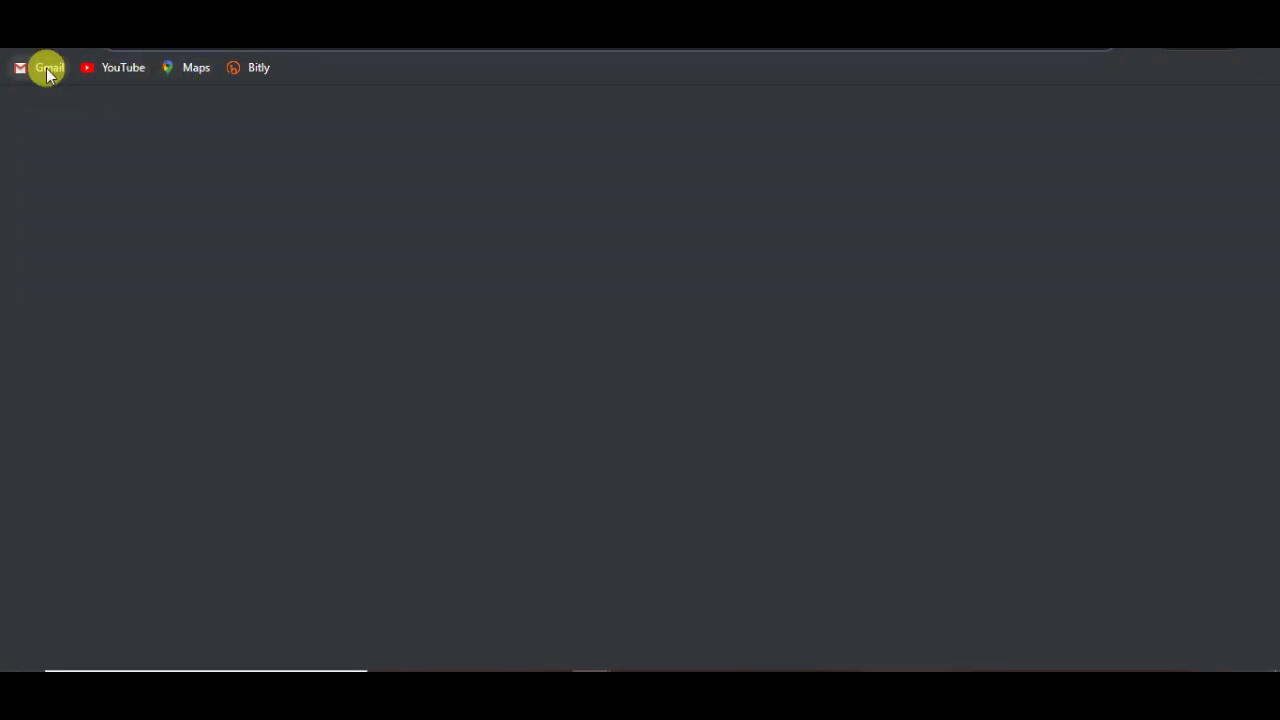
Step: Switch to Gmail, open the "Verify your email address" message from Upwork and verify the email
left_click(46, 68)
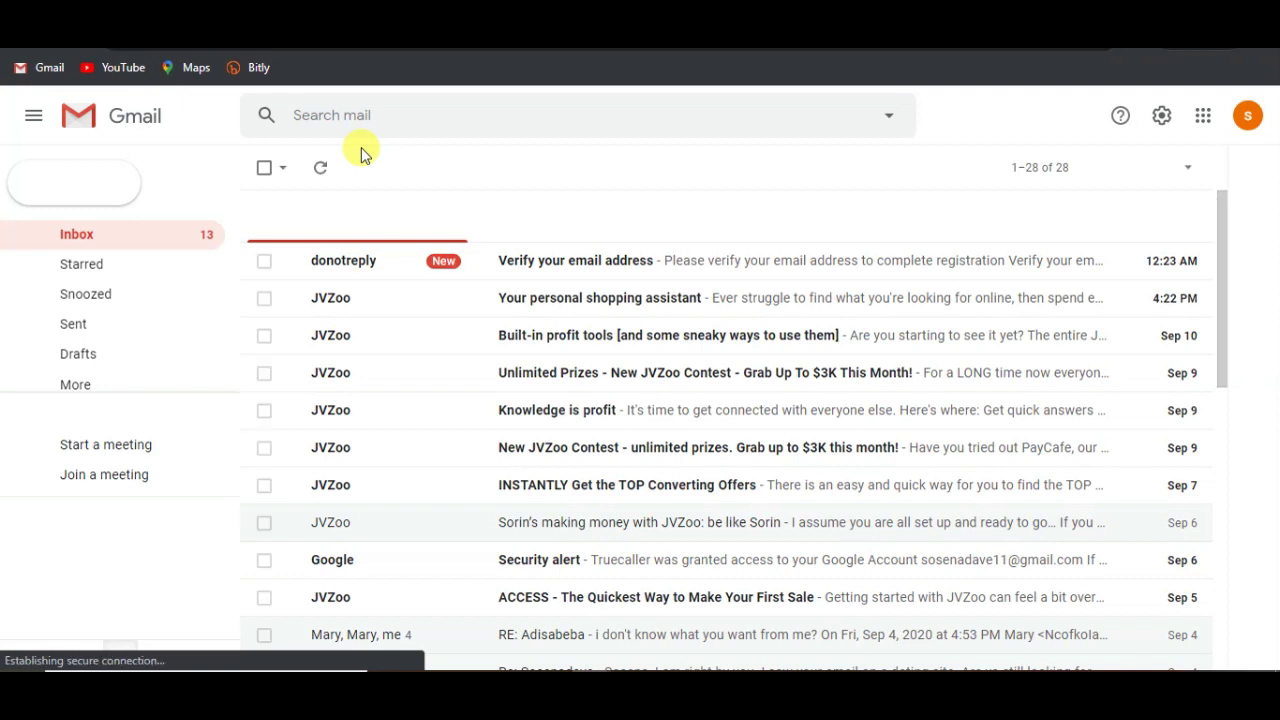
left_click(576, 262)
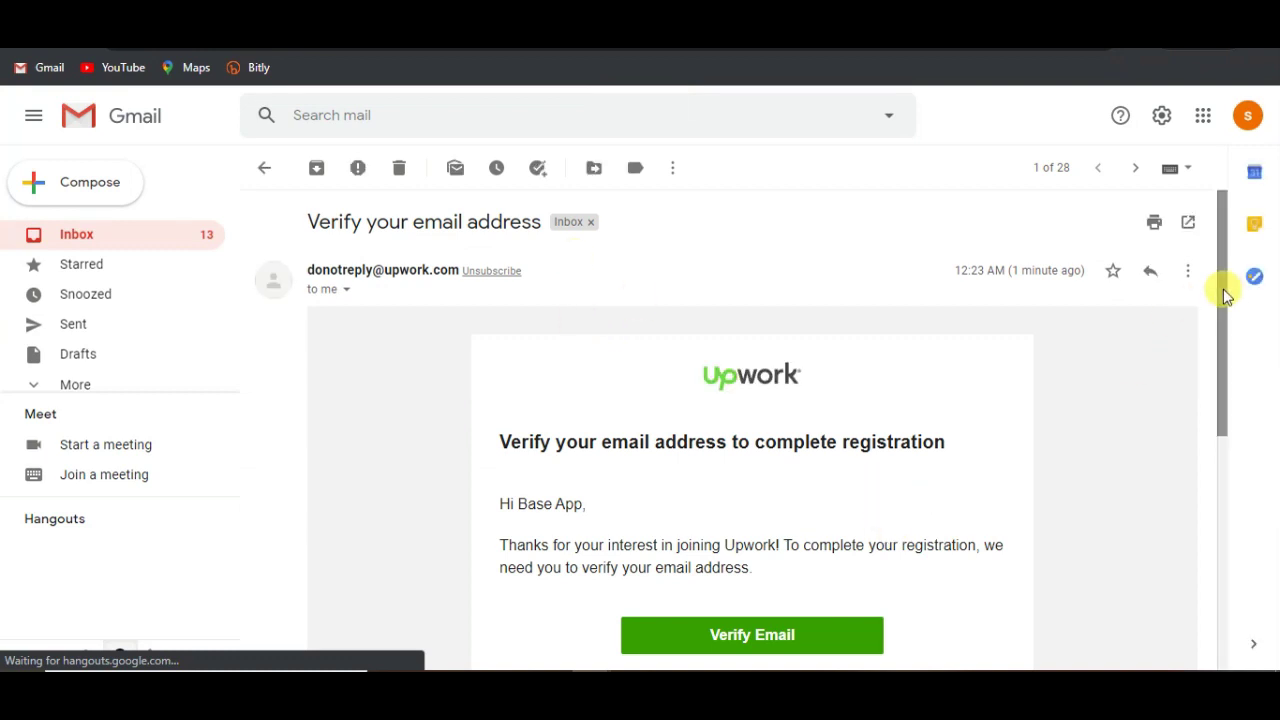
scroll(1220, 350, "down", 1)
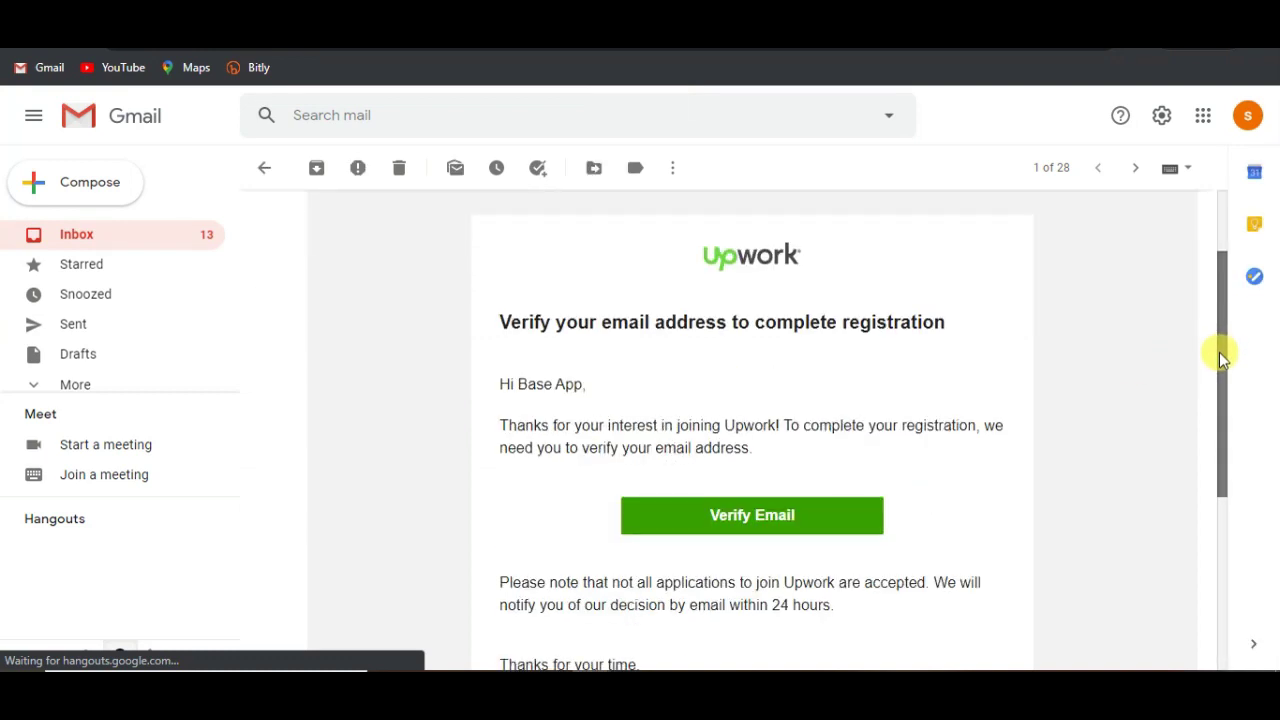
left_click(732, 508)
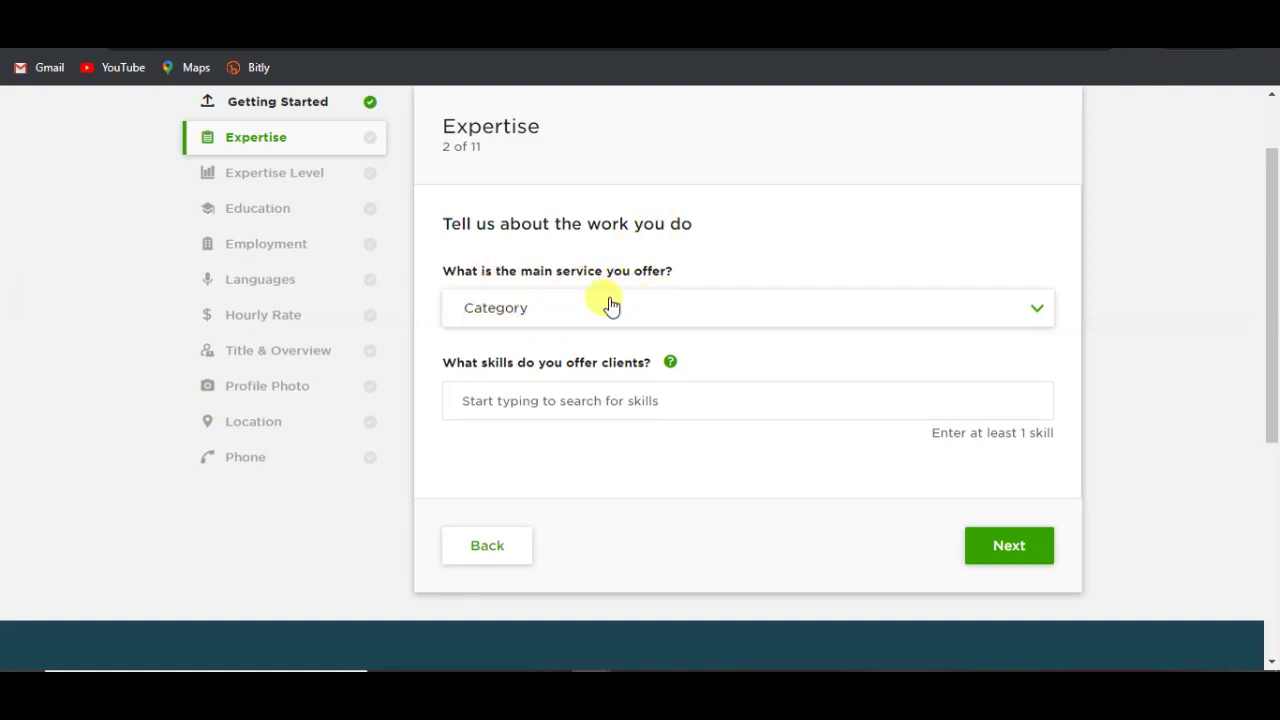
Step: Set the main service offered to Translation on the Expertise page
left_click(577, 306)
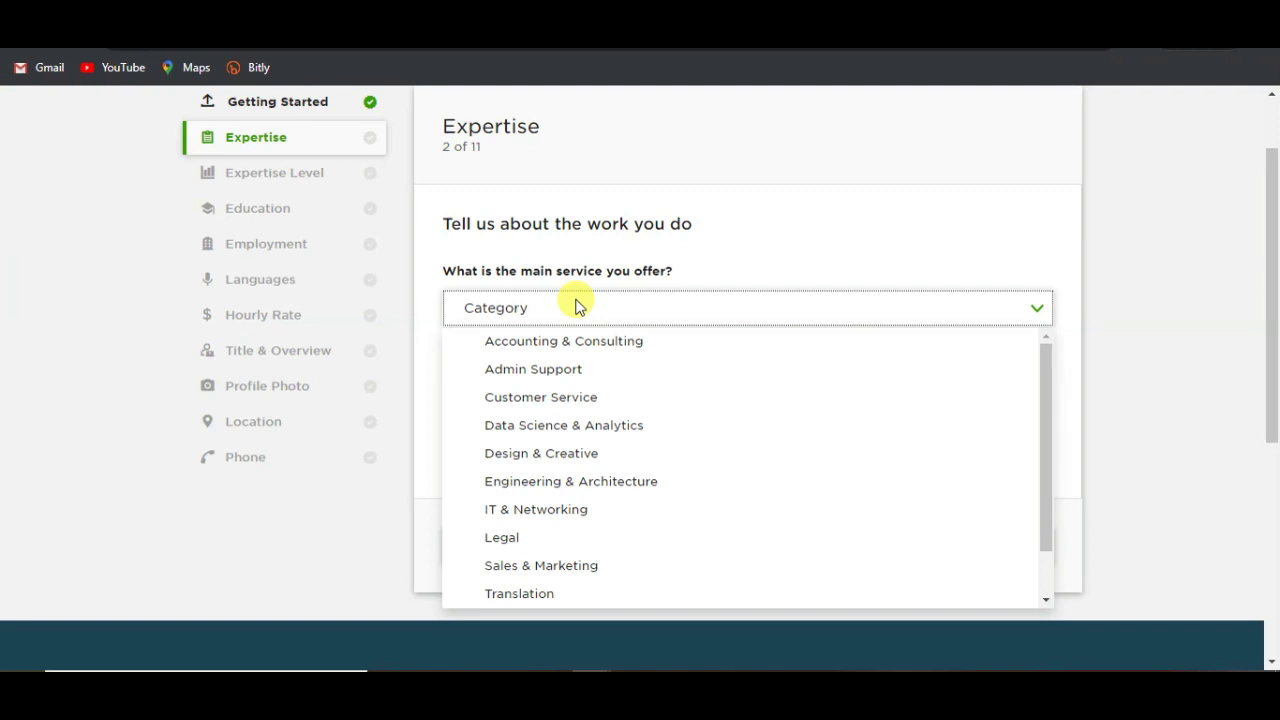
left_click_drag(1049, 369, 1060, 314)
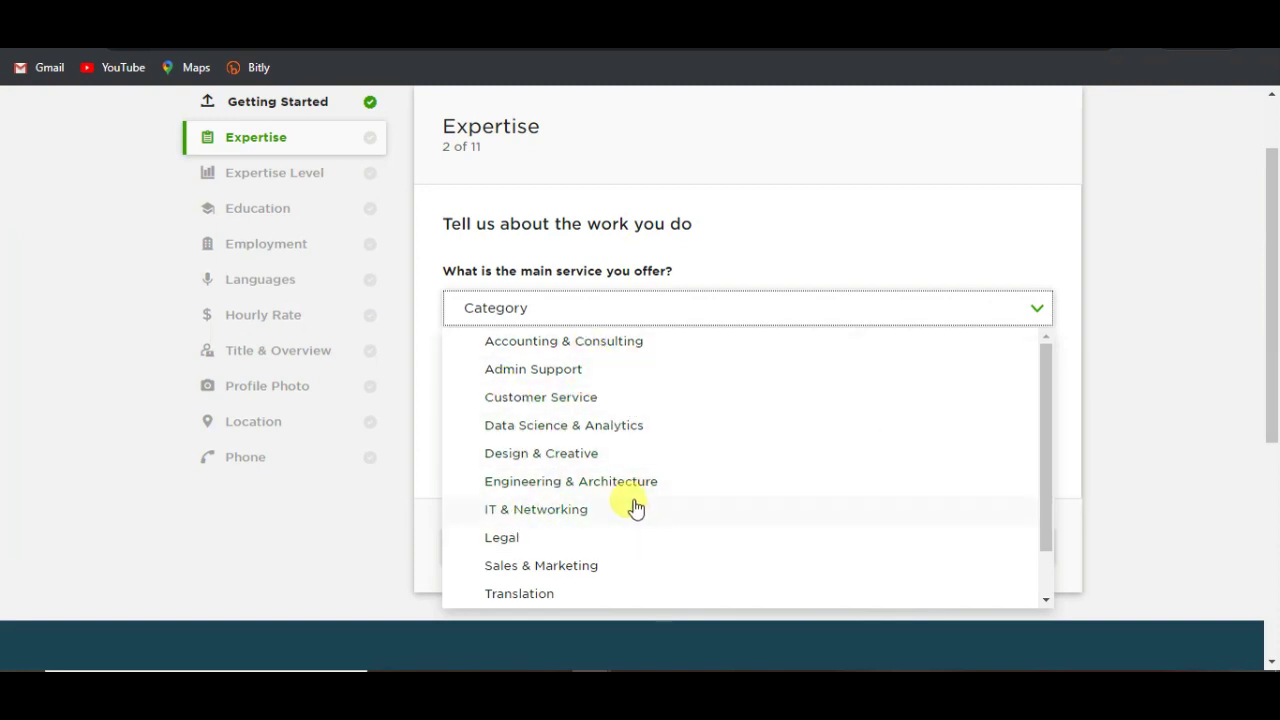
left_click_drag(1049, 451, 1041, 537)
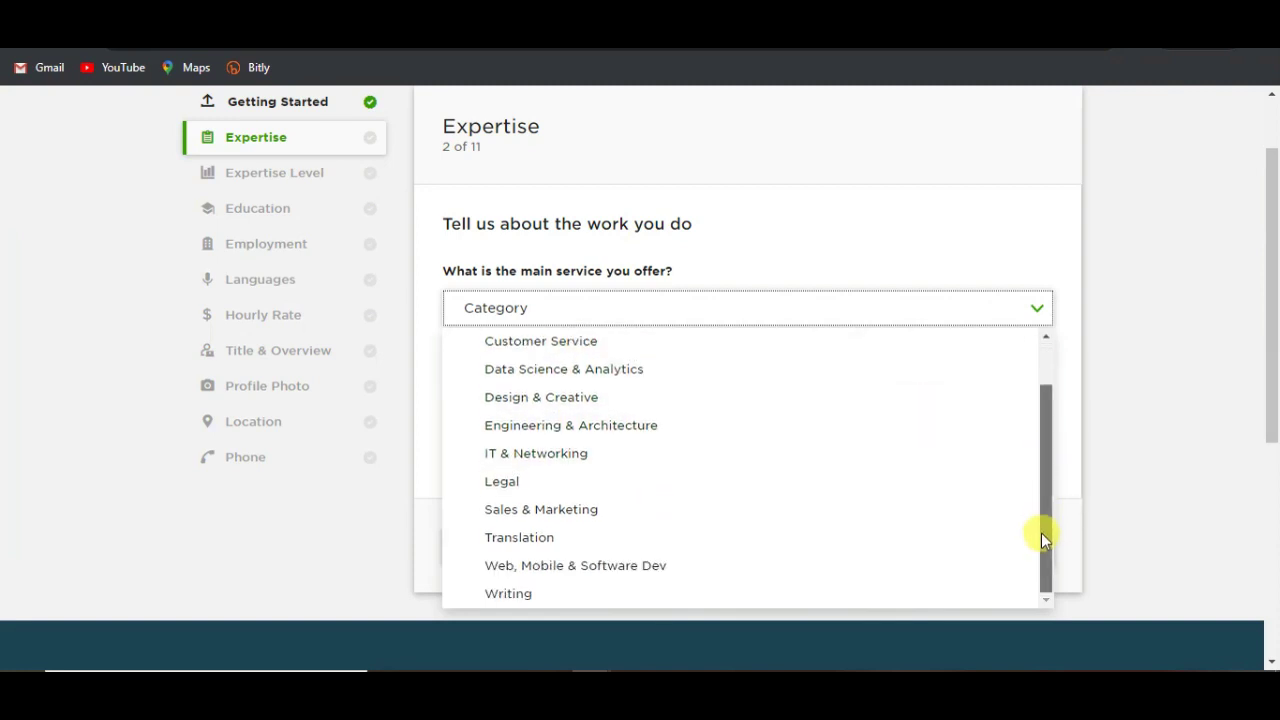
left_click(536, 540)
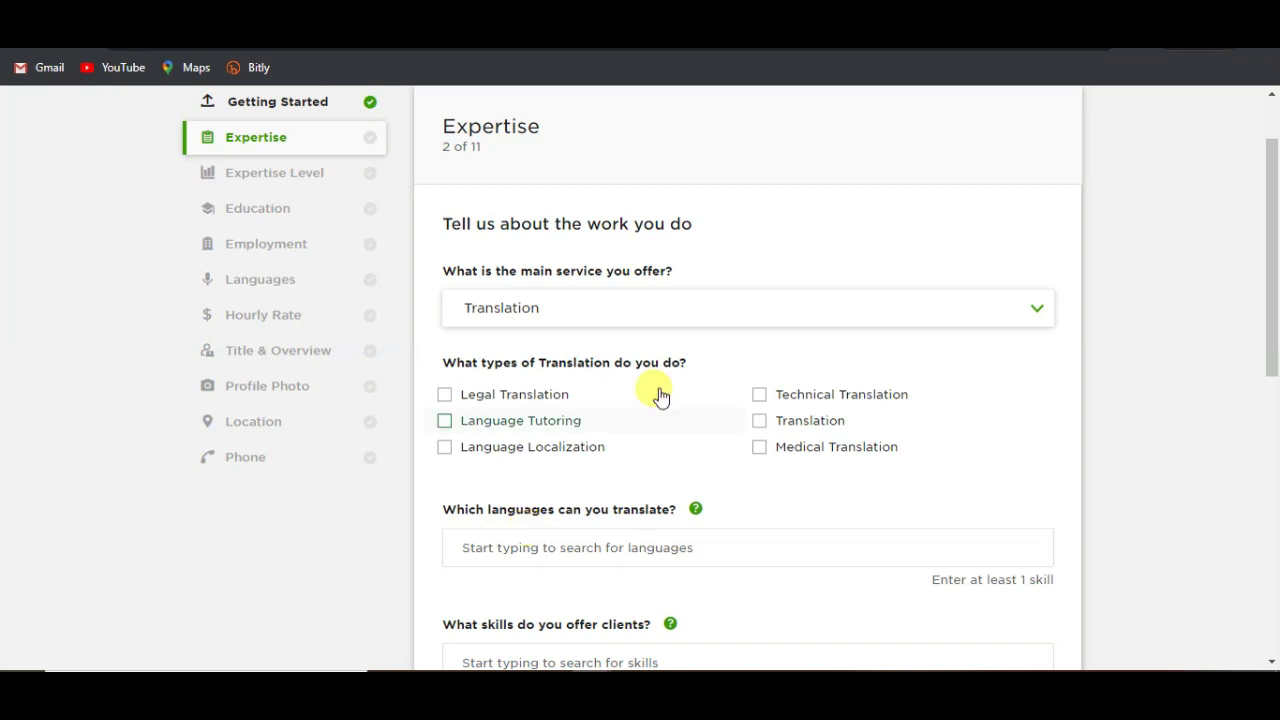
Step: Select all six translation types: Legal Translation, Language Tutoring, Language Localization, Technical Translation, Translation and Medical Translation
left_click(455, 400)
left_click(460, 424)
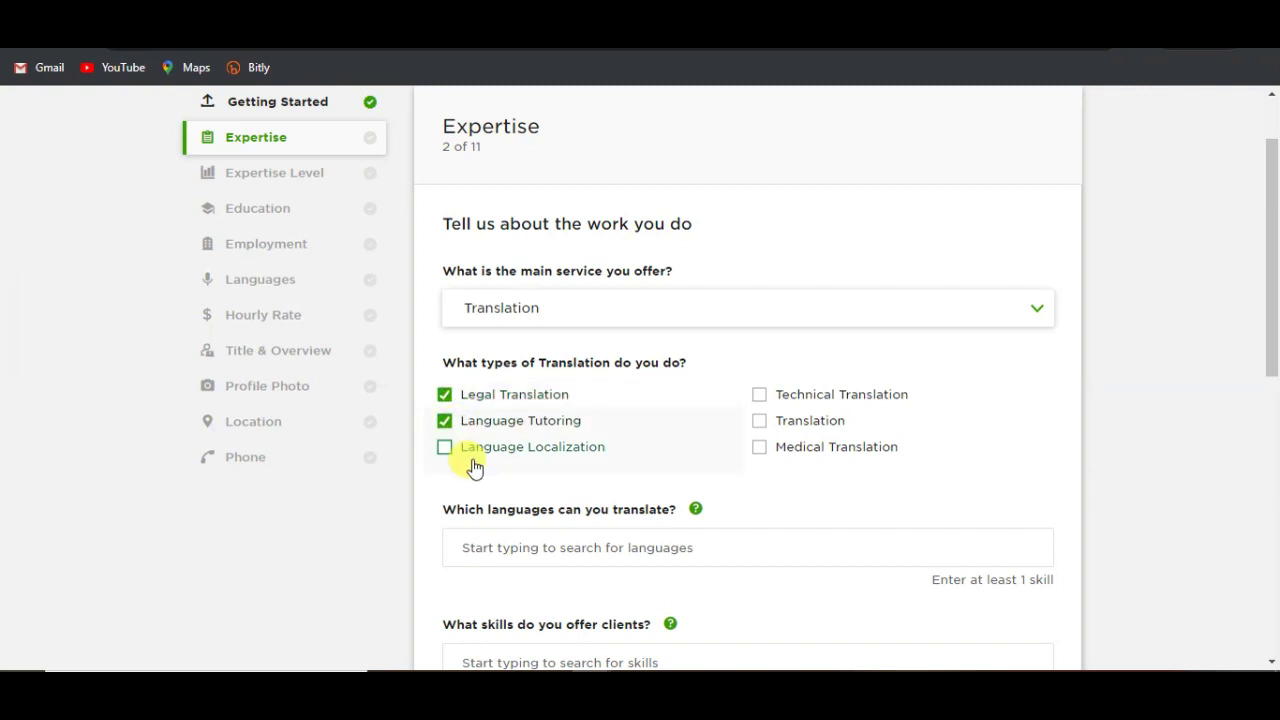
left_click(468, 450)
left_click(788, 448)
left_click(778, 423)
left_click(760, 396)
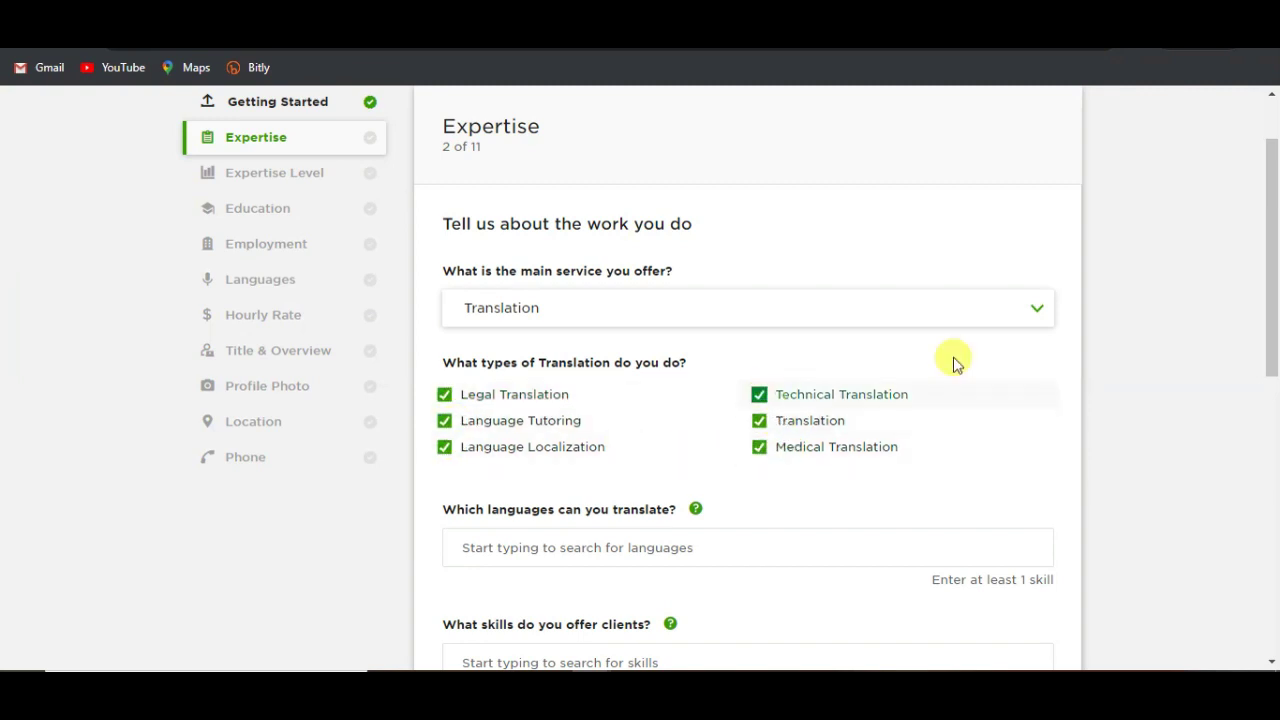
Step: Search the translatable languages for "English to amharic", correcting the spelling of English
left_click_drag(1271, 310, 1272, 433)
left_click(560, 340)
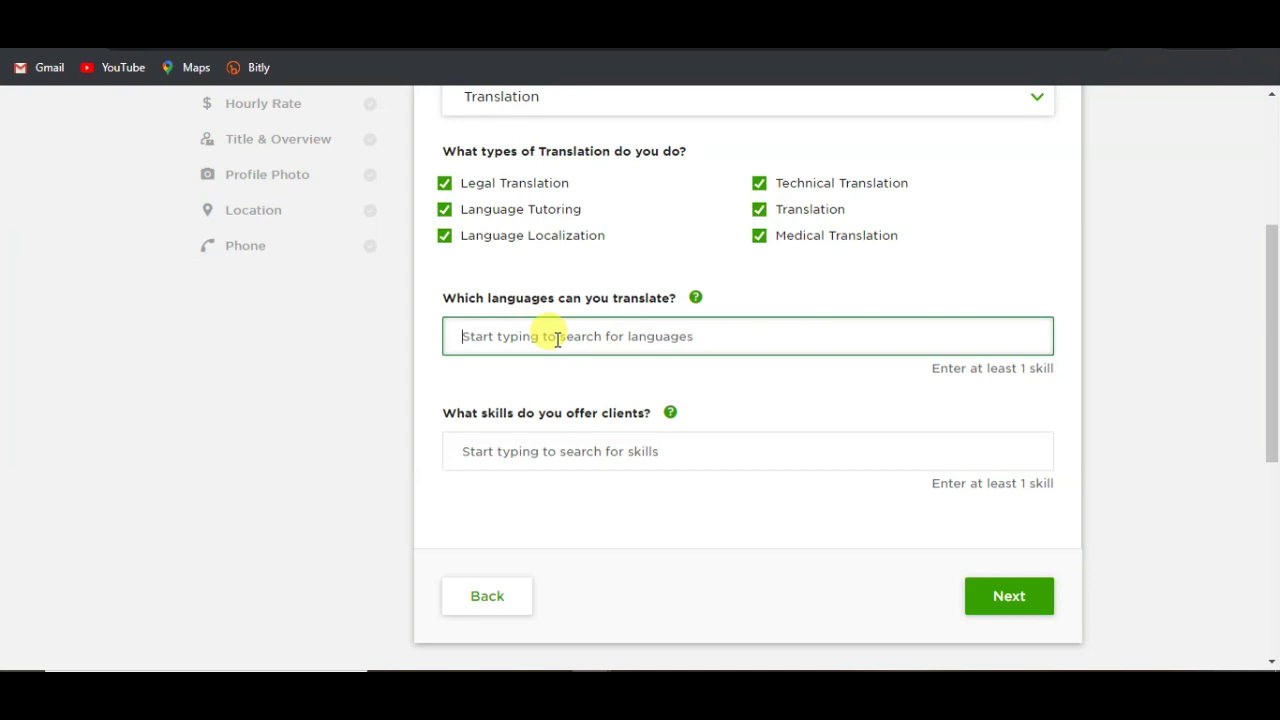
type("en")
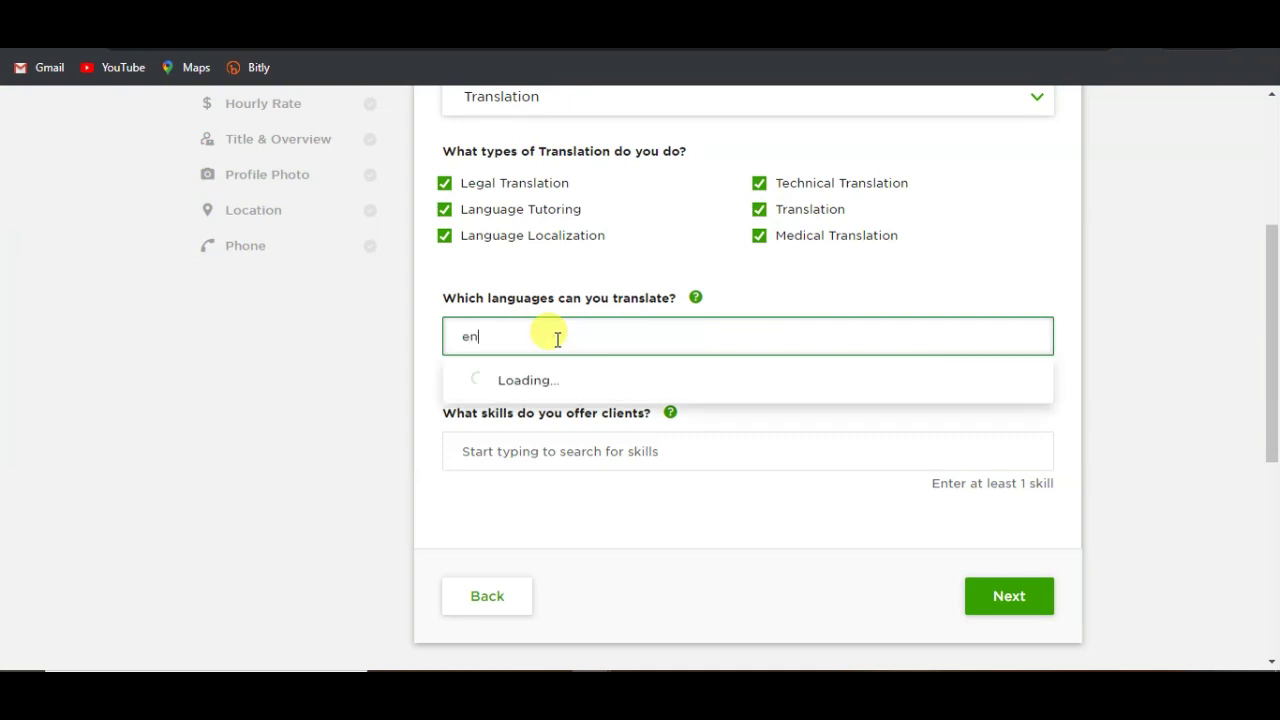
type("gilsh")
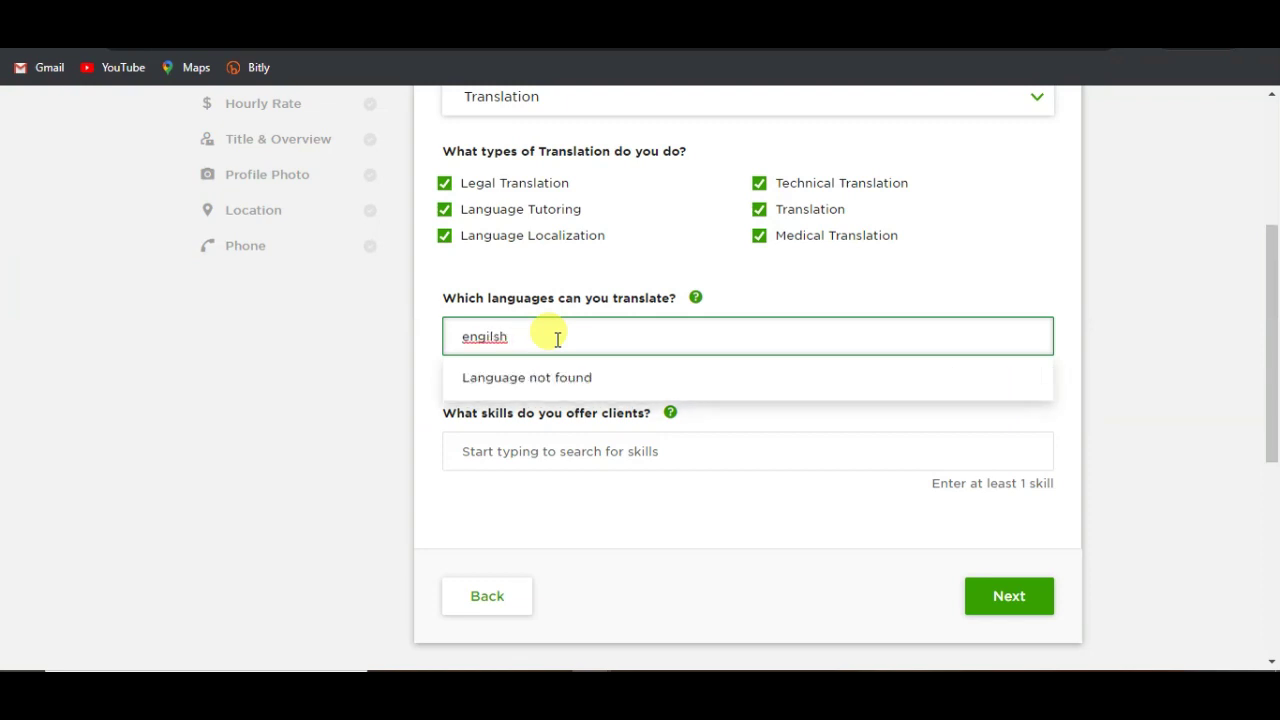
right_click(484, 340)
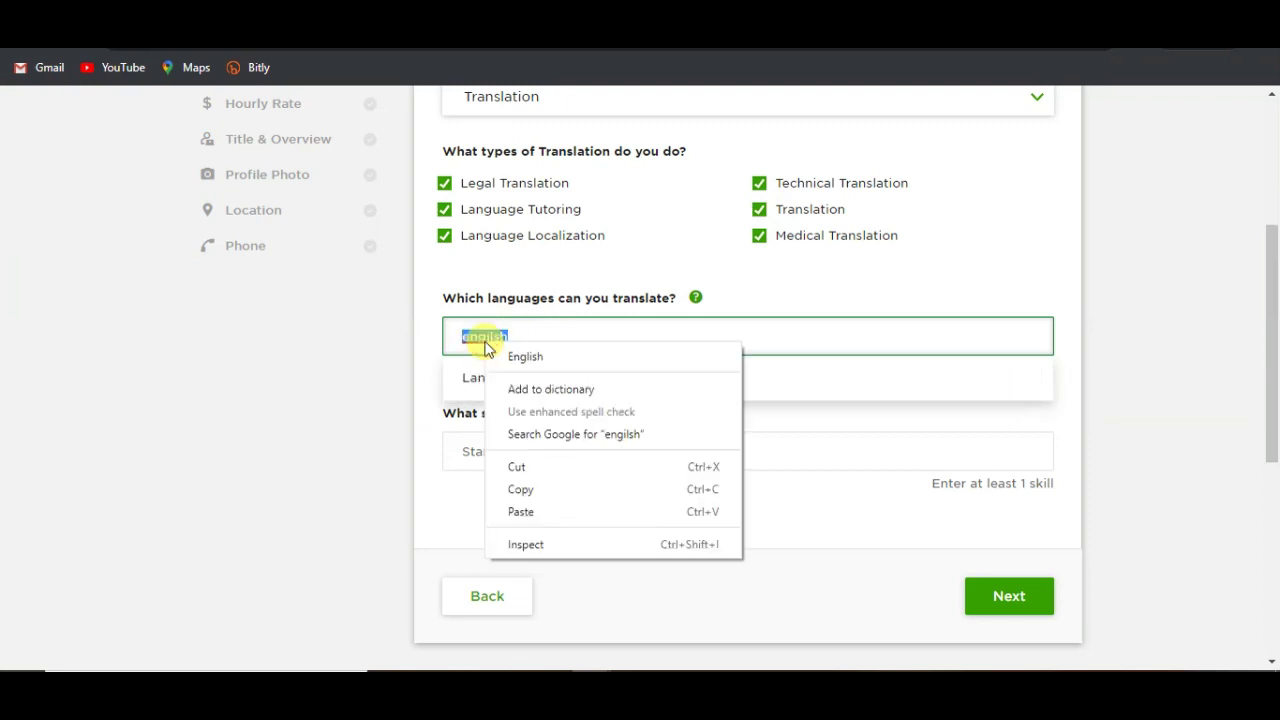
left_click(500, 353)
type("to")
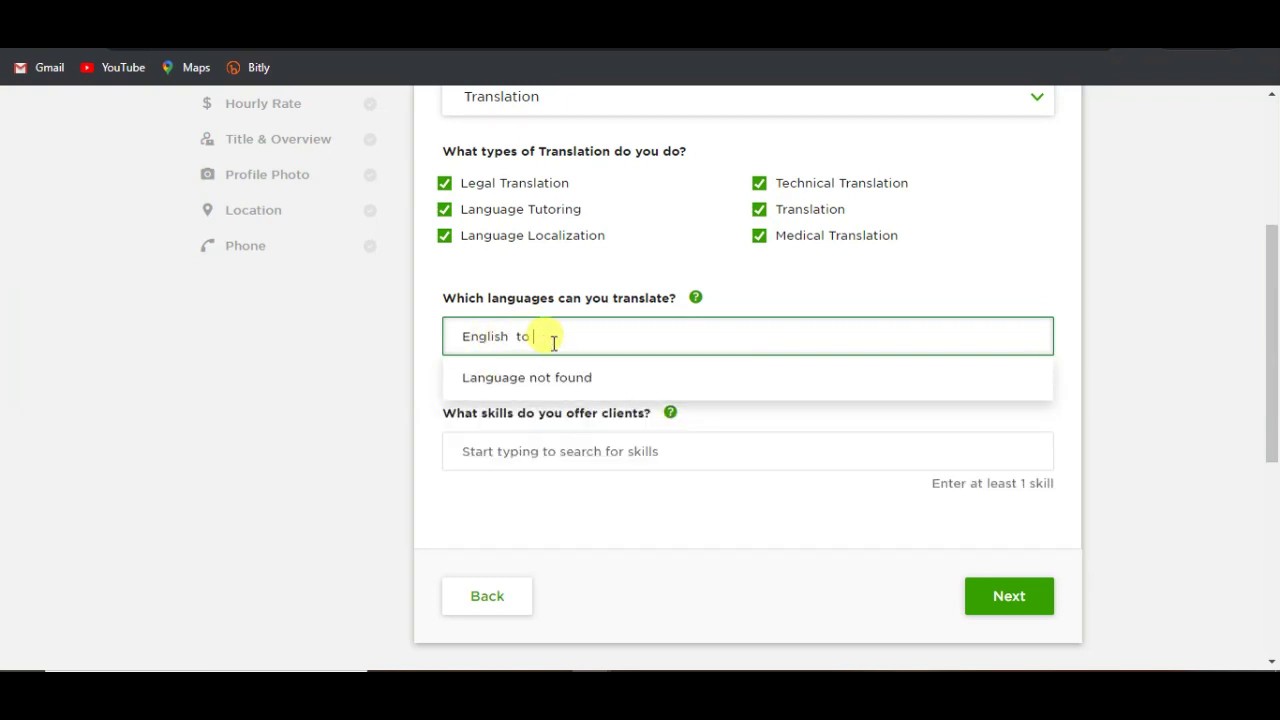
type(" a")
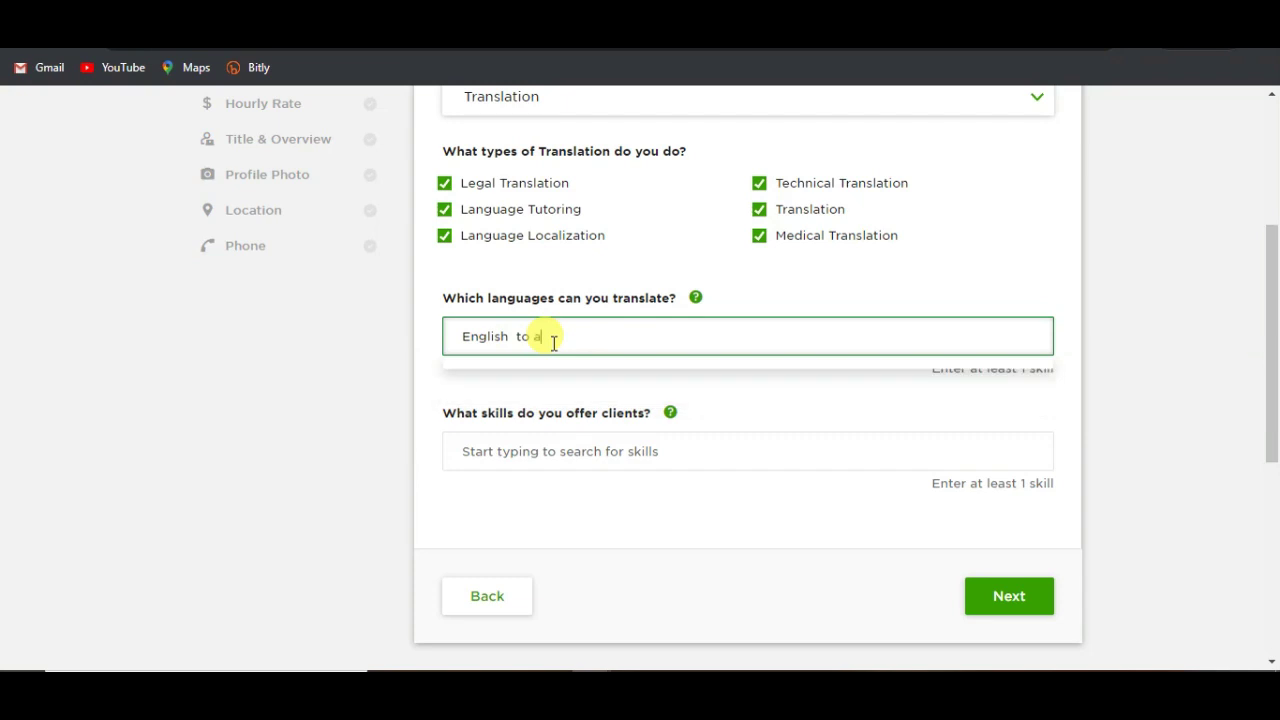
type("mharic")
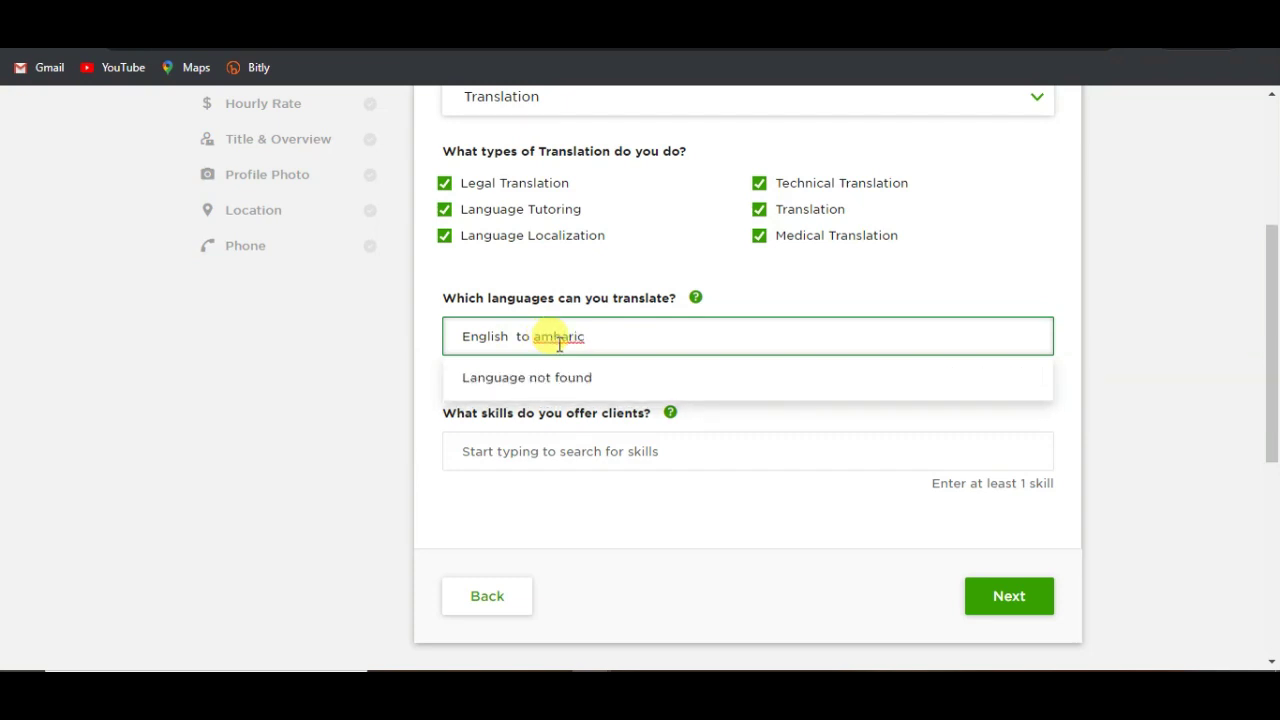
Step: Search the translatable languages for "English to Germany", correcting the spelling of the target language
key("BackSpace")
key("BackSpace")
key("BackSpace")
key("BackSpace")
type("ger")
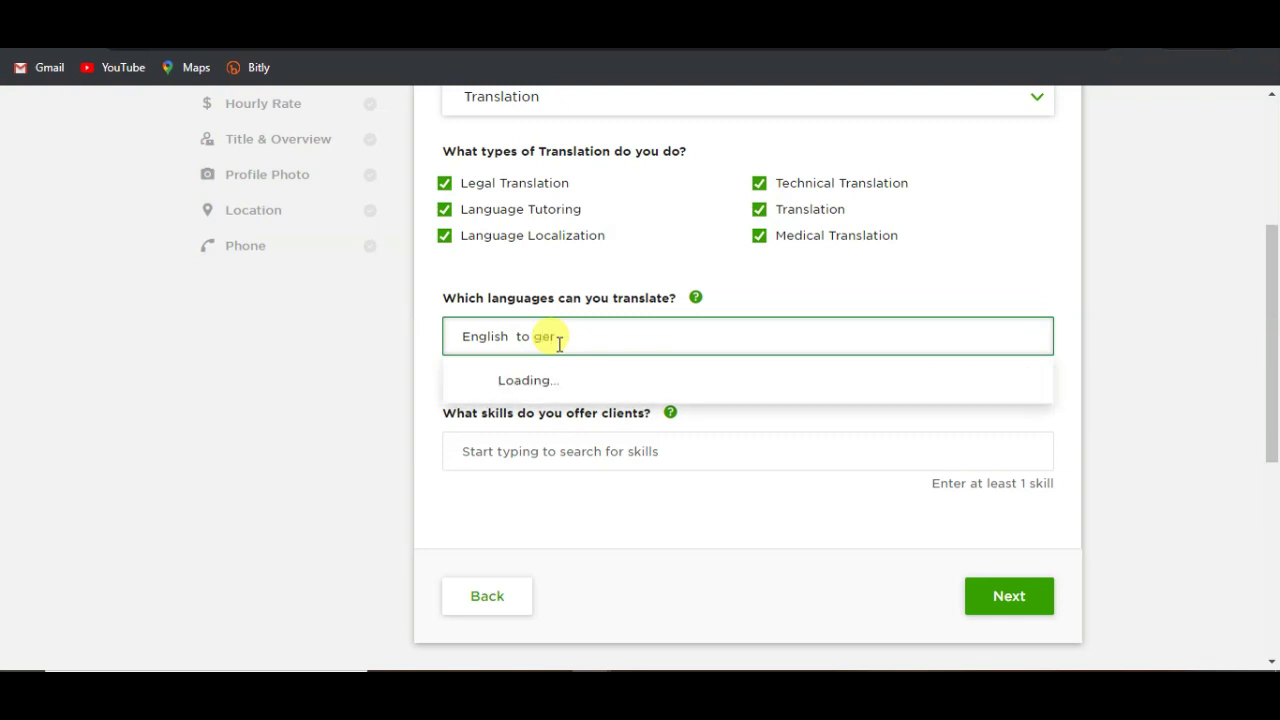
type("men")
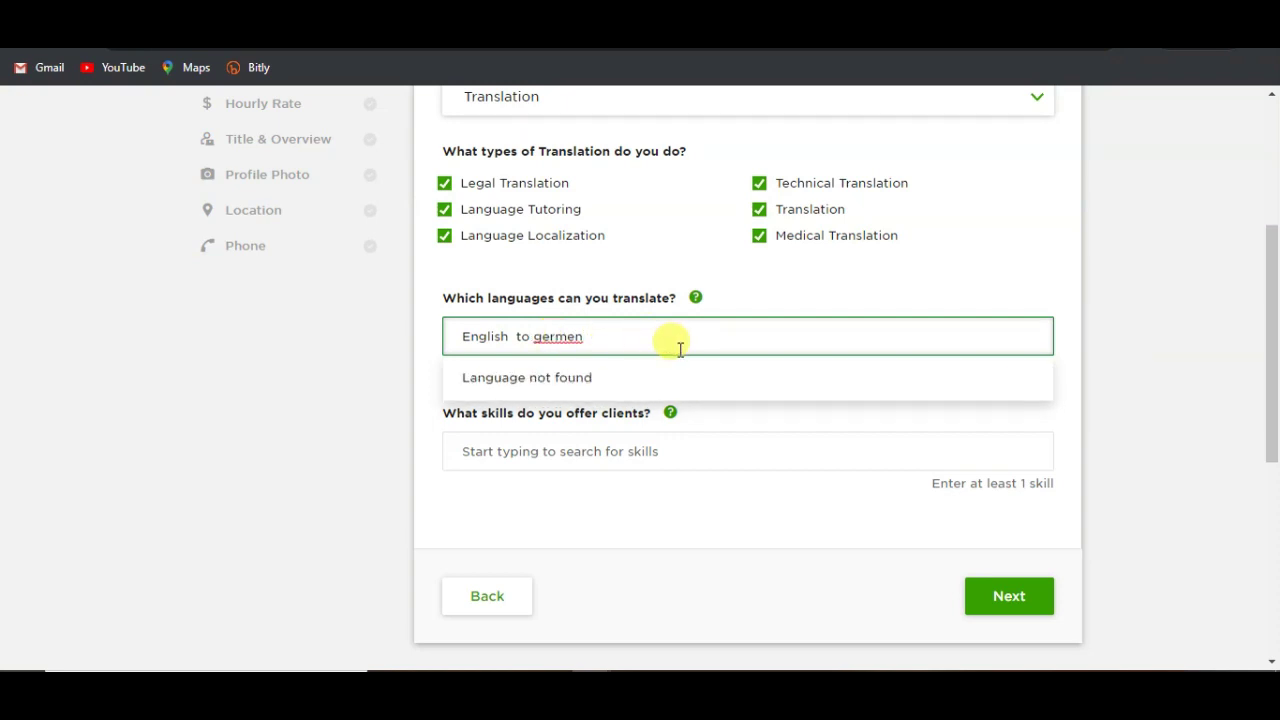
right_click(552, 336)
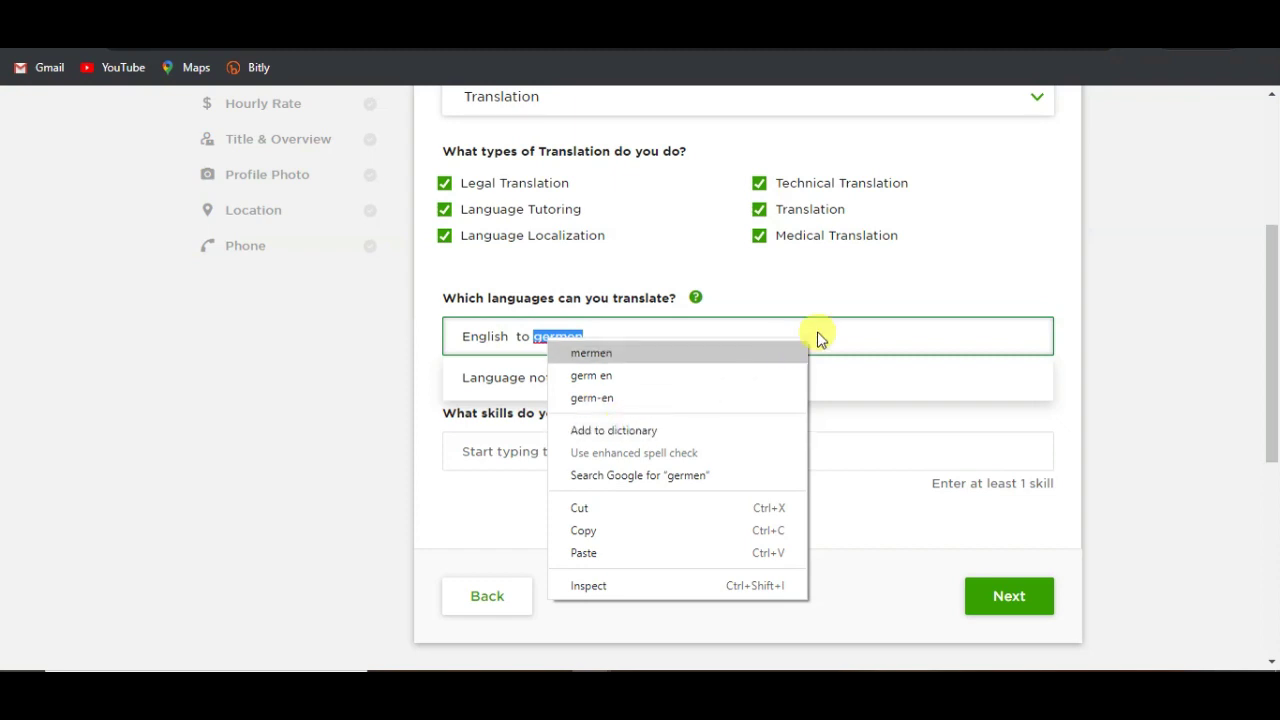
left_click(879, 332)
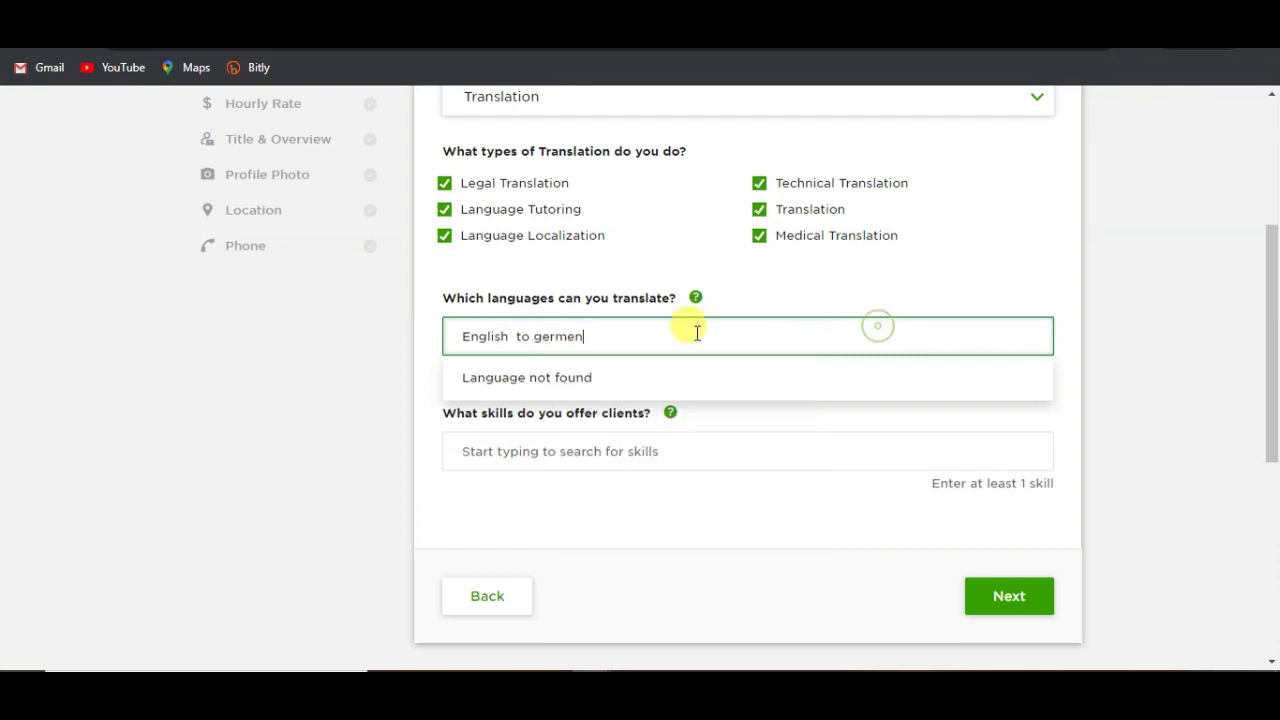
left_click(588, 336)
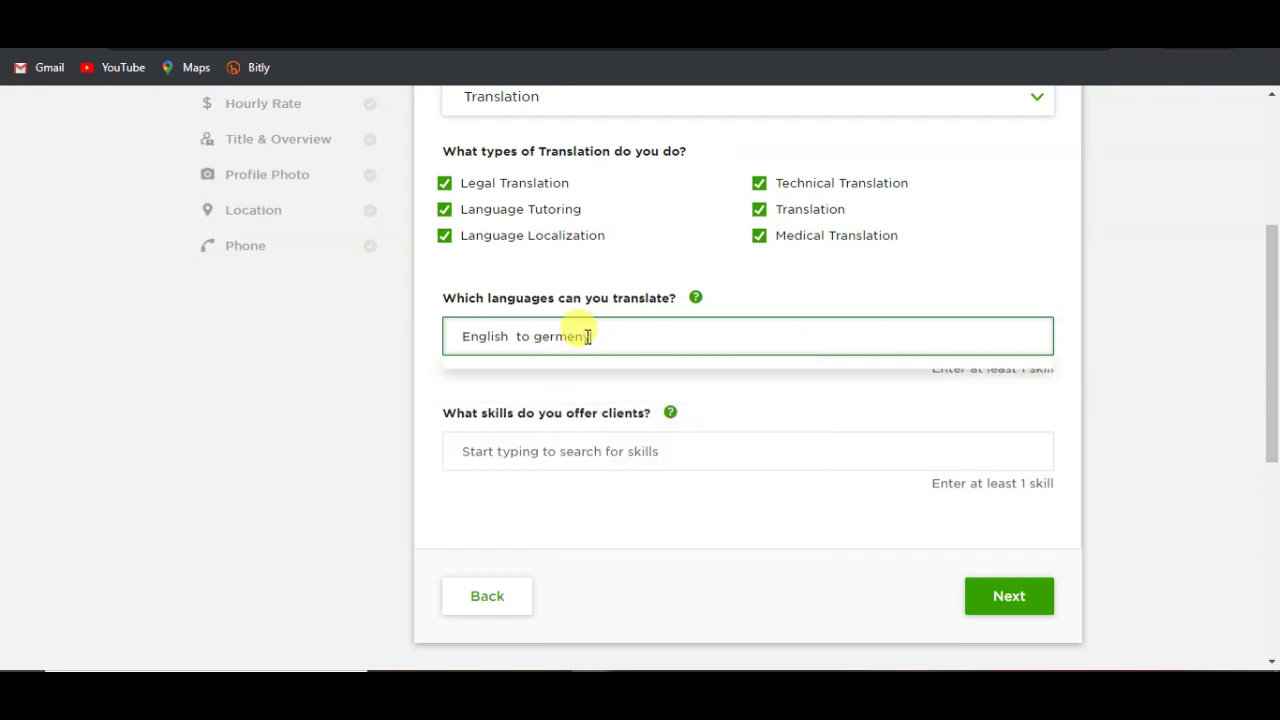
type("y")
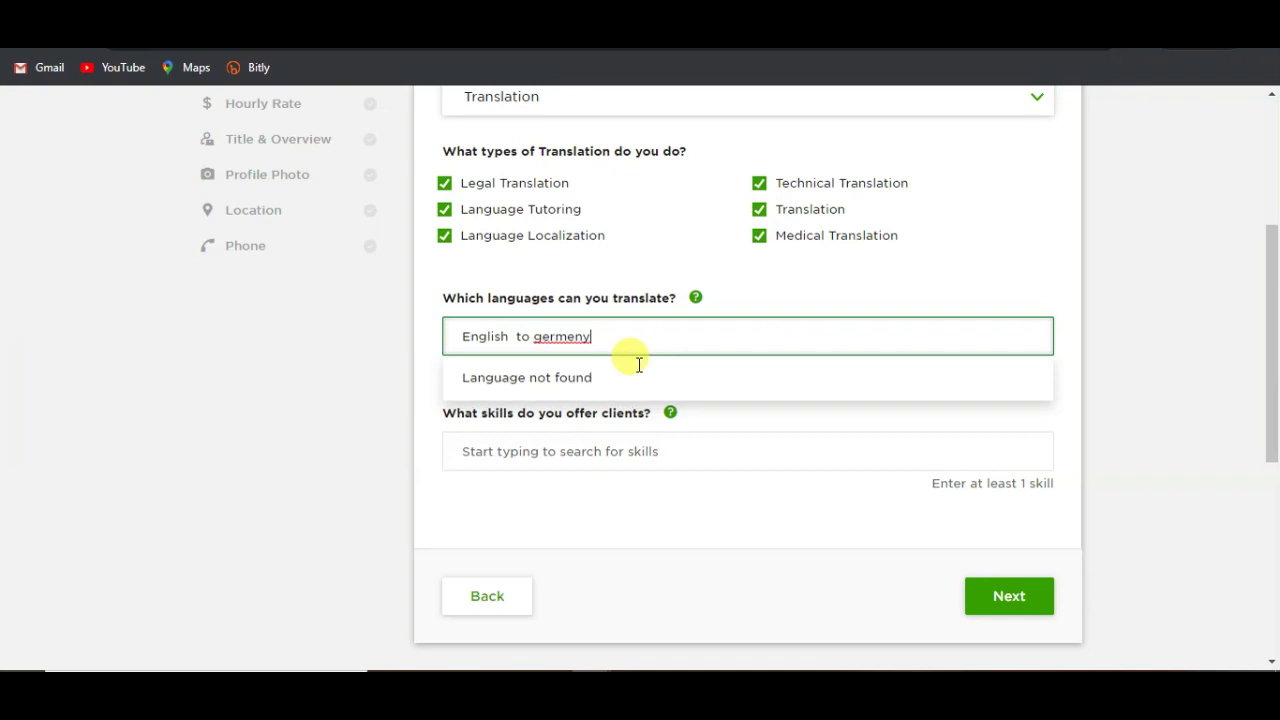
right_click(563, 346)
left_click(604, 359)
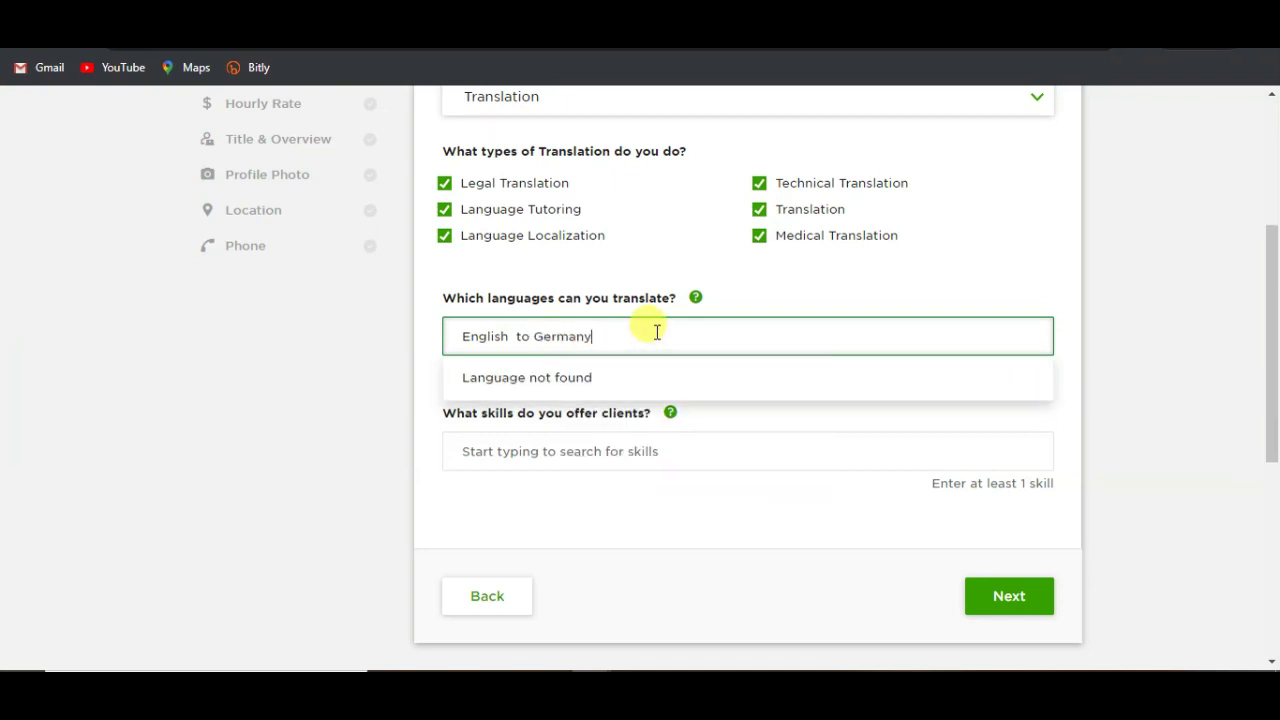
Step: Shorten the language search to "English" and add Translation English Arabic as a translatable language
key("BackSpace")
key("BackSpace")
key("BackSpace")
key("BackSpace")
key("BackSpace")
key("BackSpace")
key("BackSpace")
key("BackSpace")
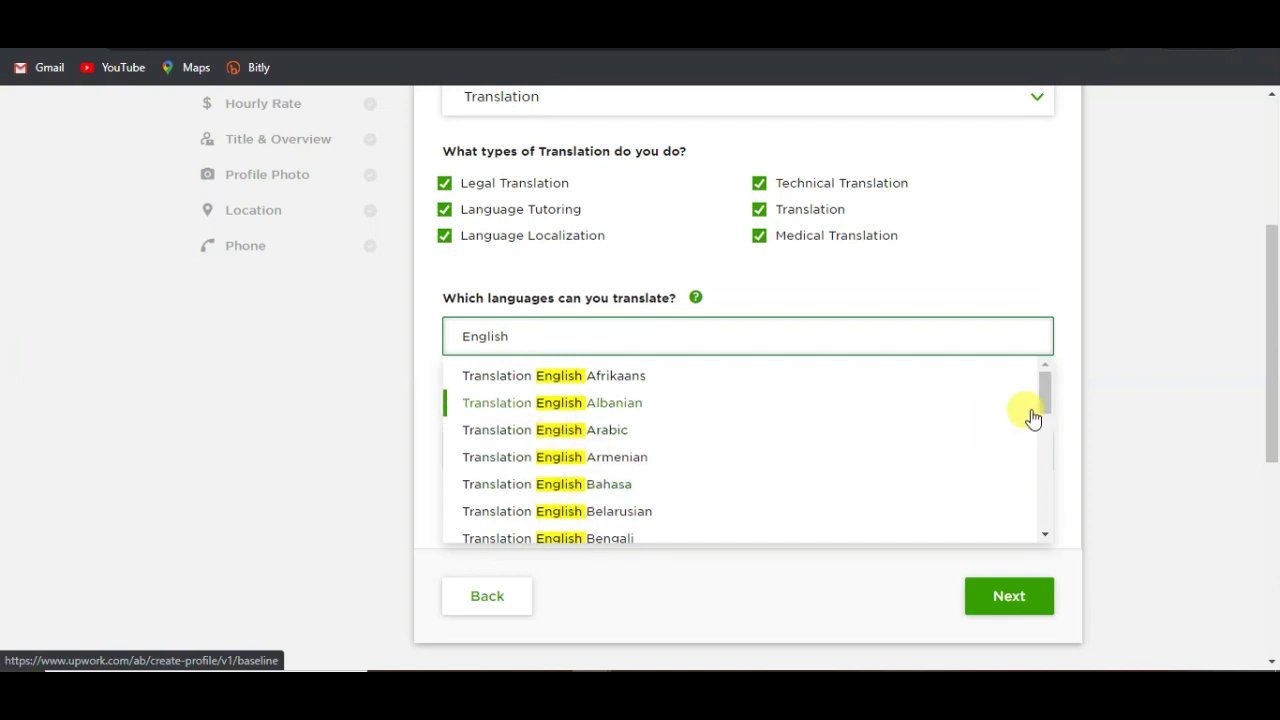
mouse_move(1051, 391)
left_mouse_down()
mouse_move(1037, 508)
mouse_move(1046, 380)
left_mouse_up()
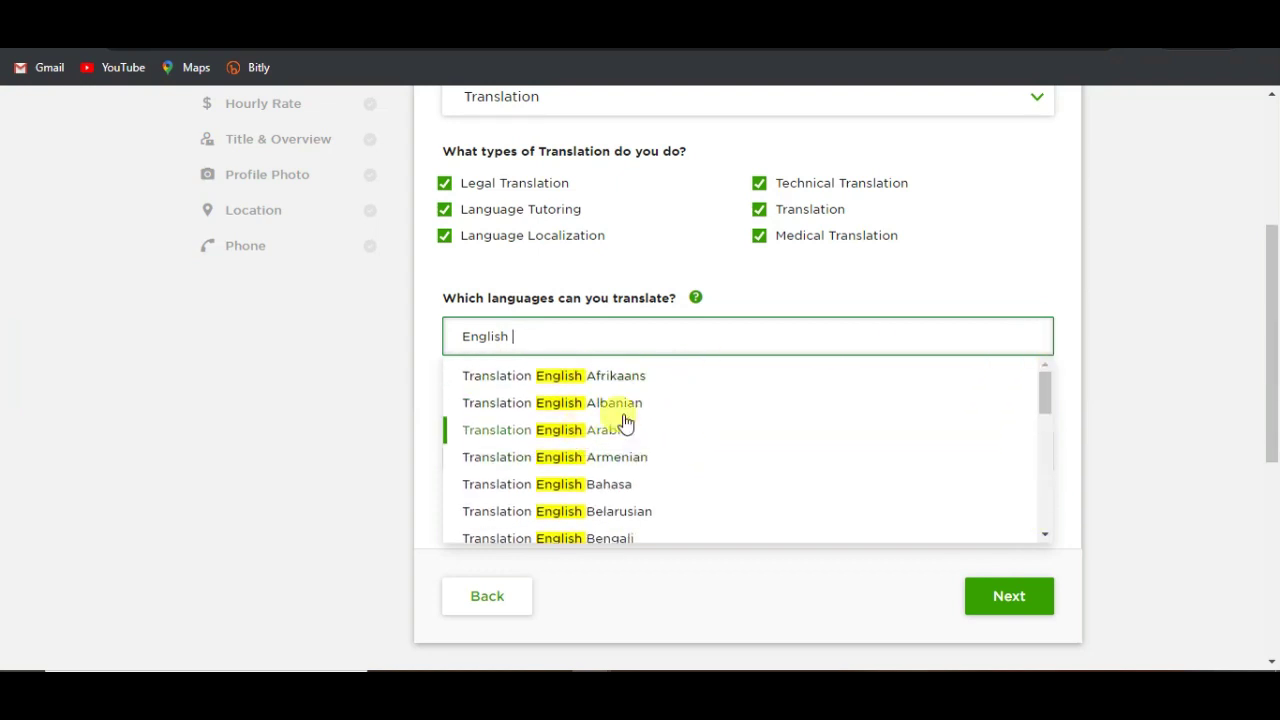
left_click(588, 440)
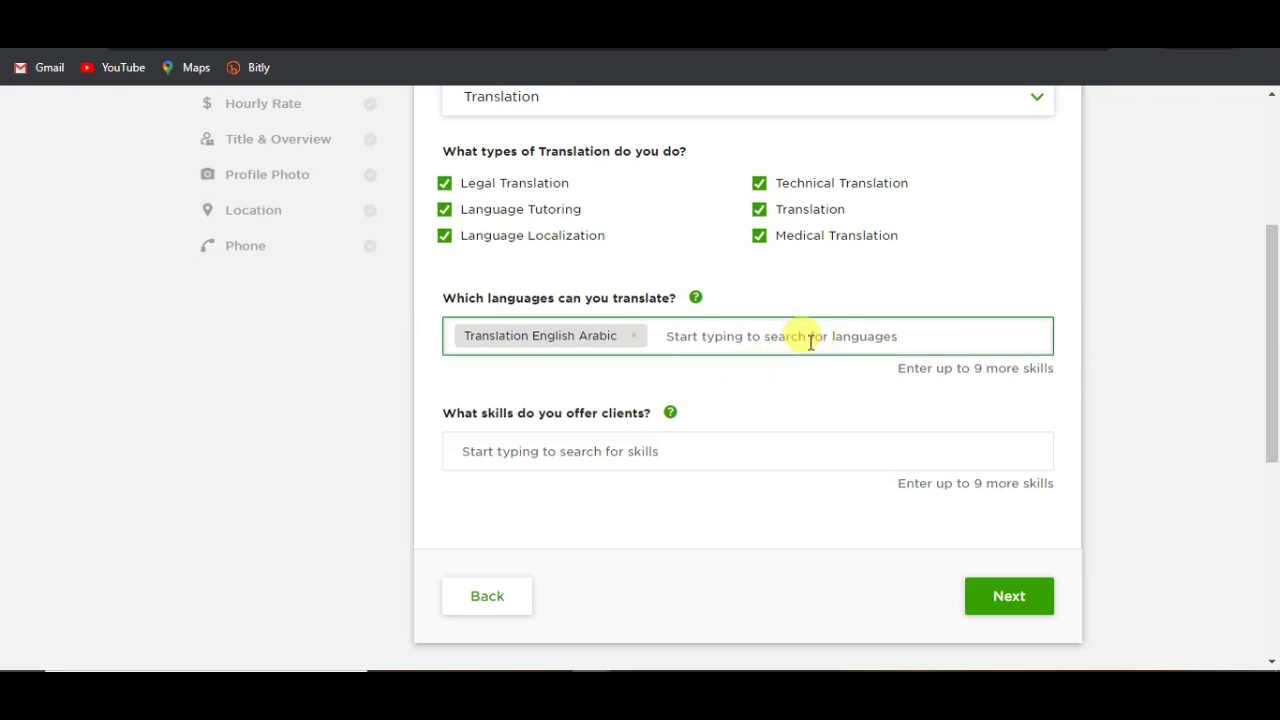
Step: Search the languages for "engli" and add Translation English Chinese as a second translatable language
type("a")
key("BackSpace")
type("engli")
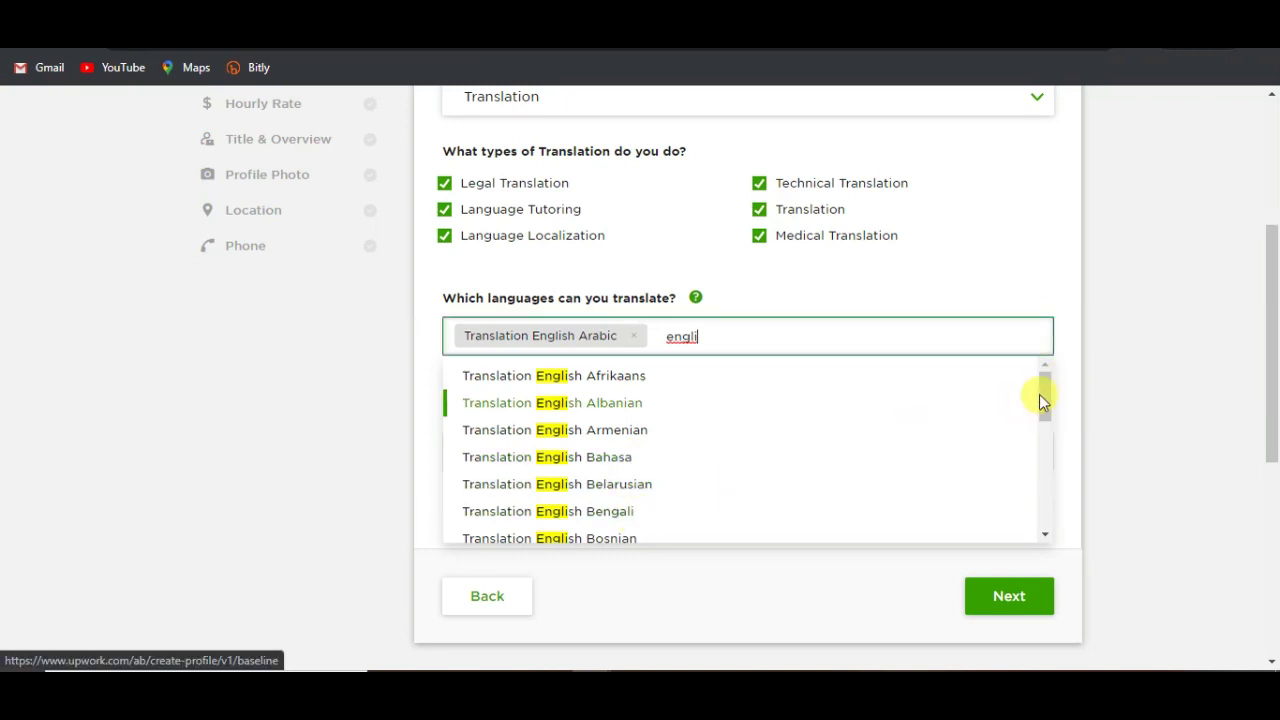
left_click_drag(1046, 421, 1043, 458)
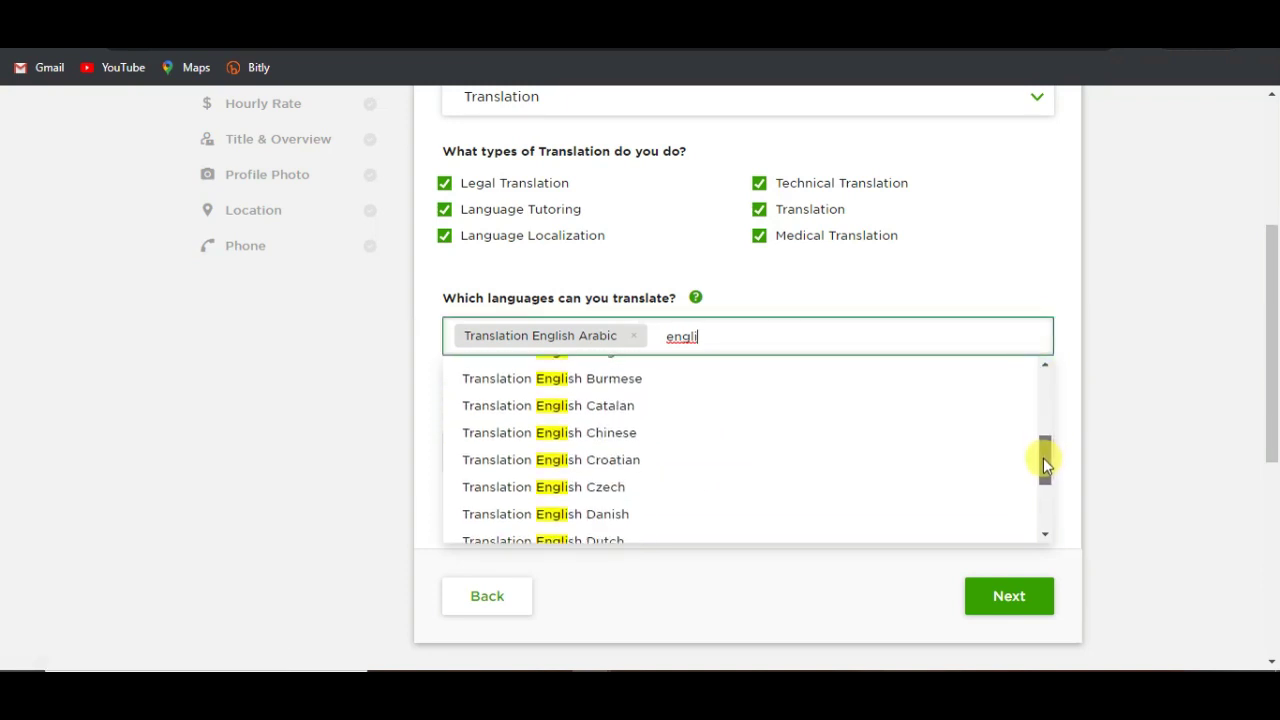
left_click(611, 437)
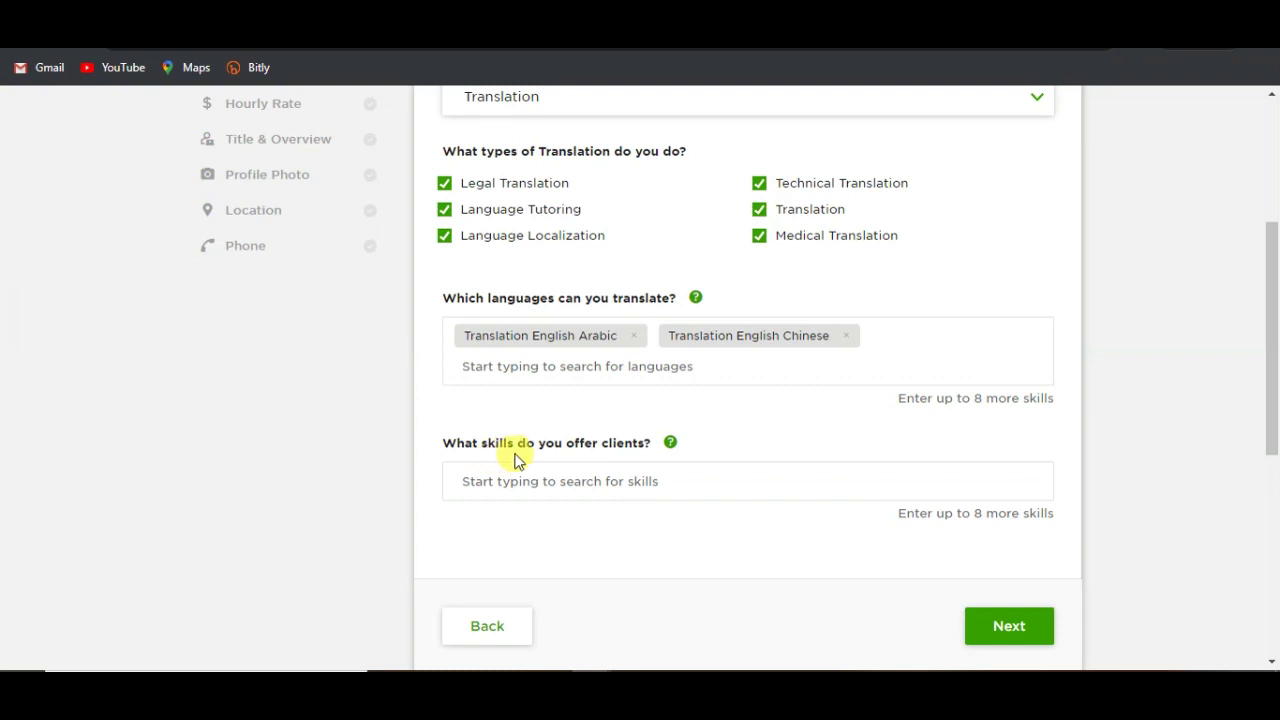
Step: Search the skills offered to clients for "translat" and add Translation
left_click(613, 479)
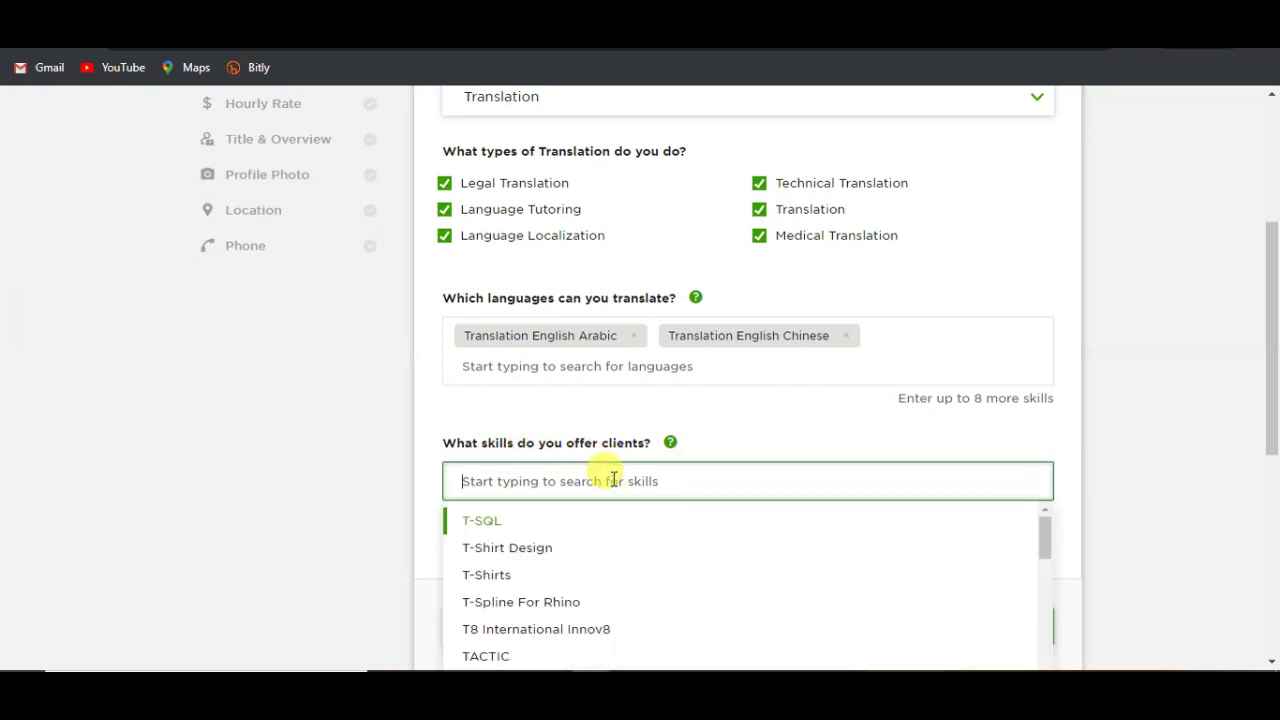
type("translat")
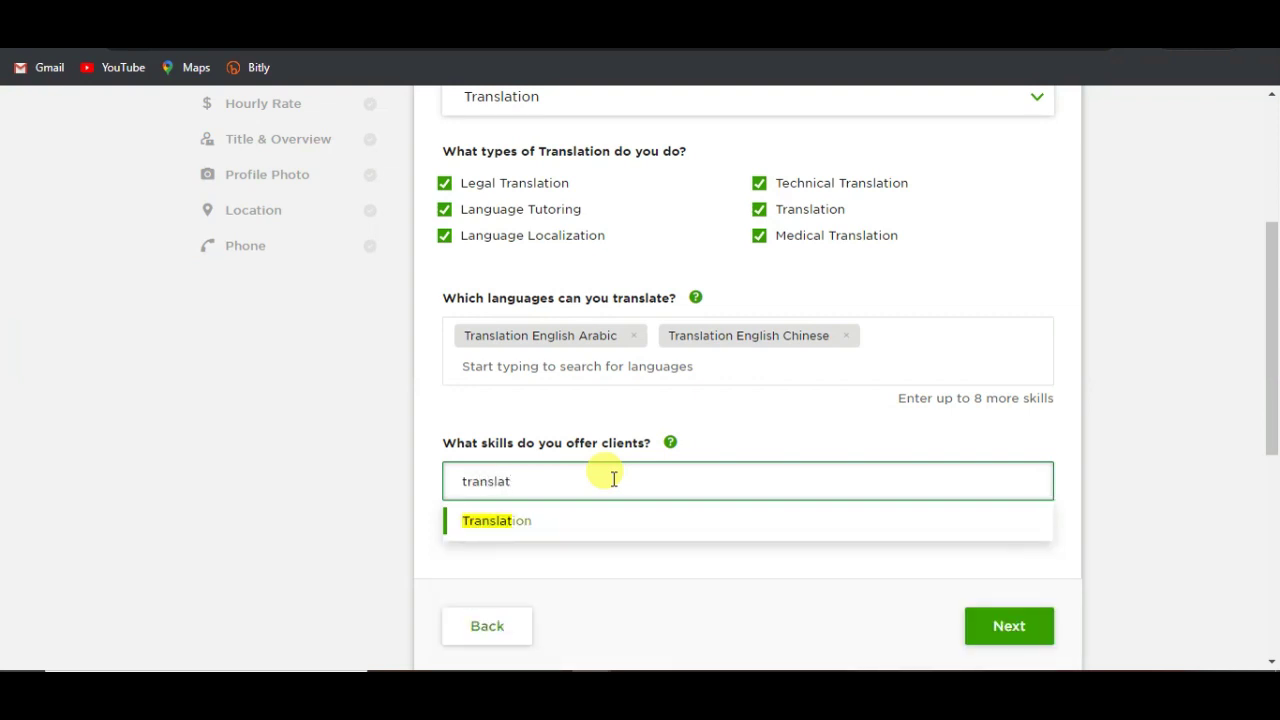
left_click(517, 521)
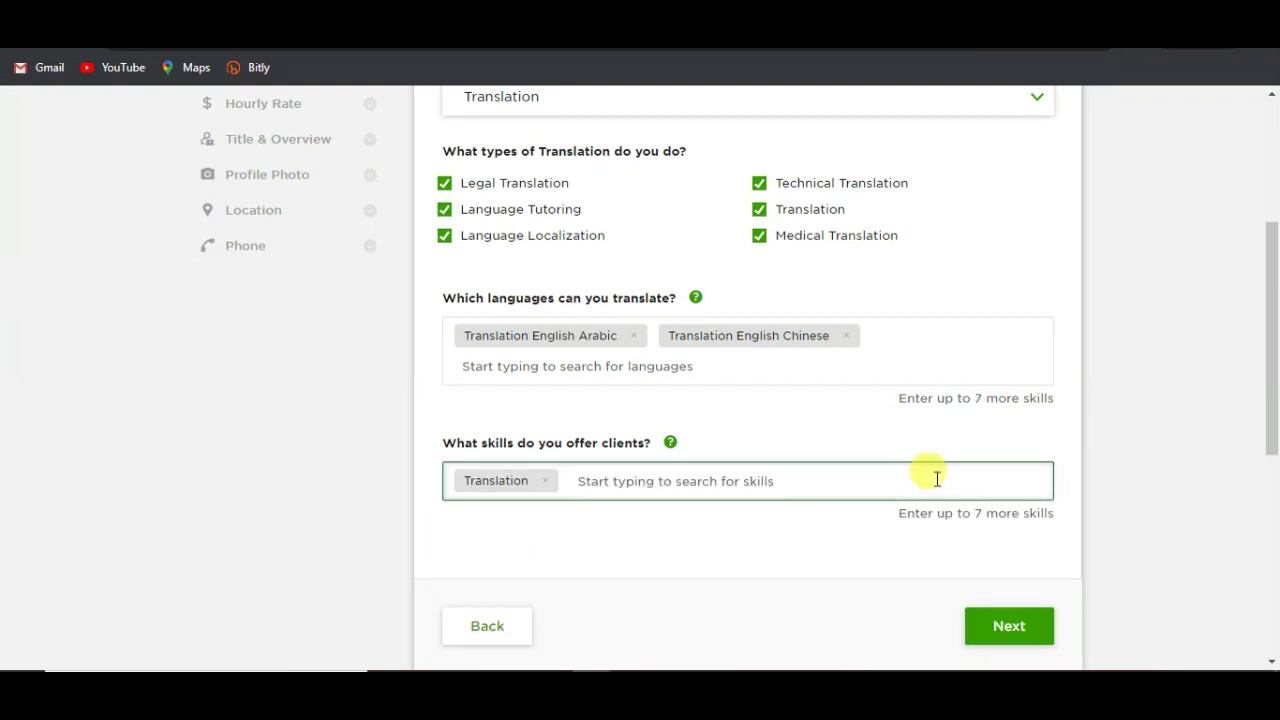
left_click(1143, 540)
Step: Submit the Expertise page, set the level of experience to Intermediate and continue to Education
left_click_drag(1271, 400, 1277, 418)
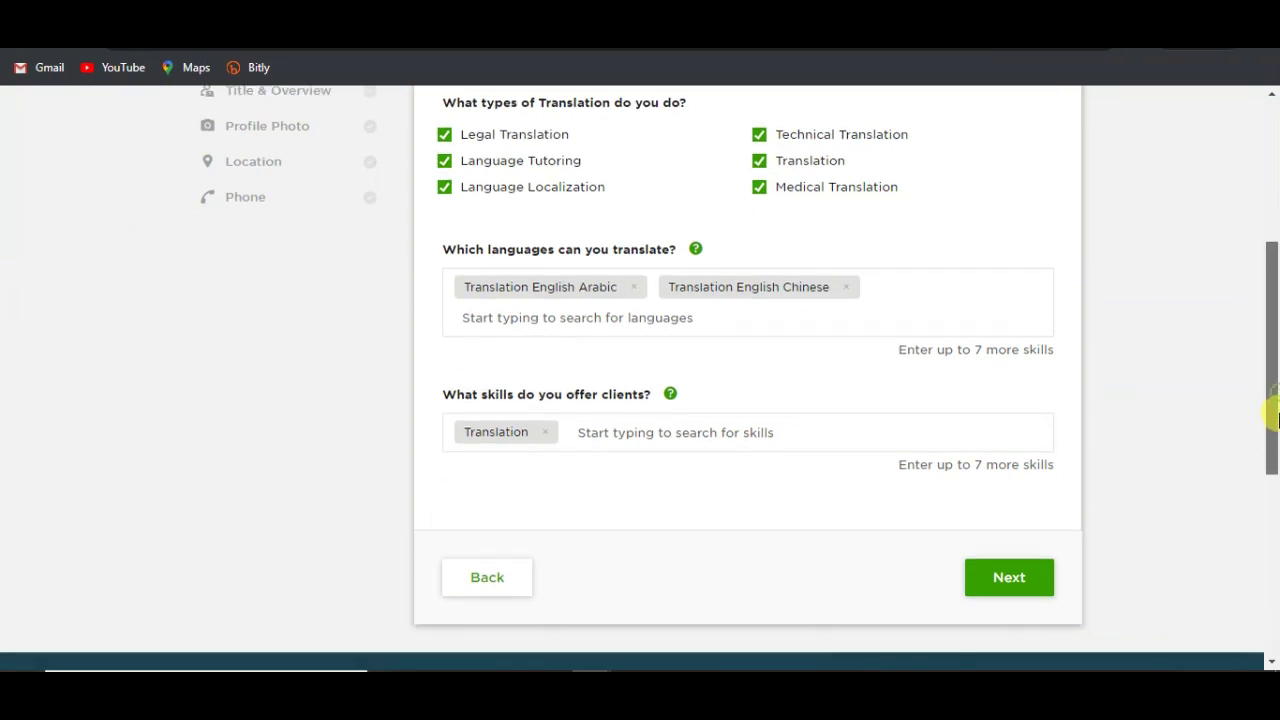
left_click(1006, 571)
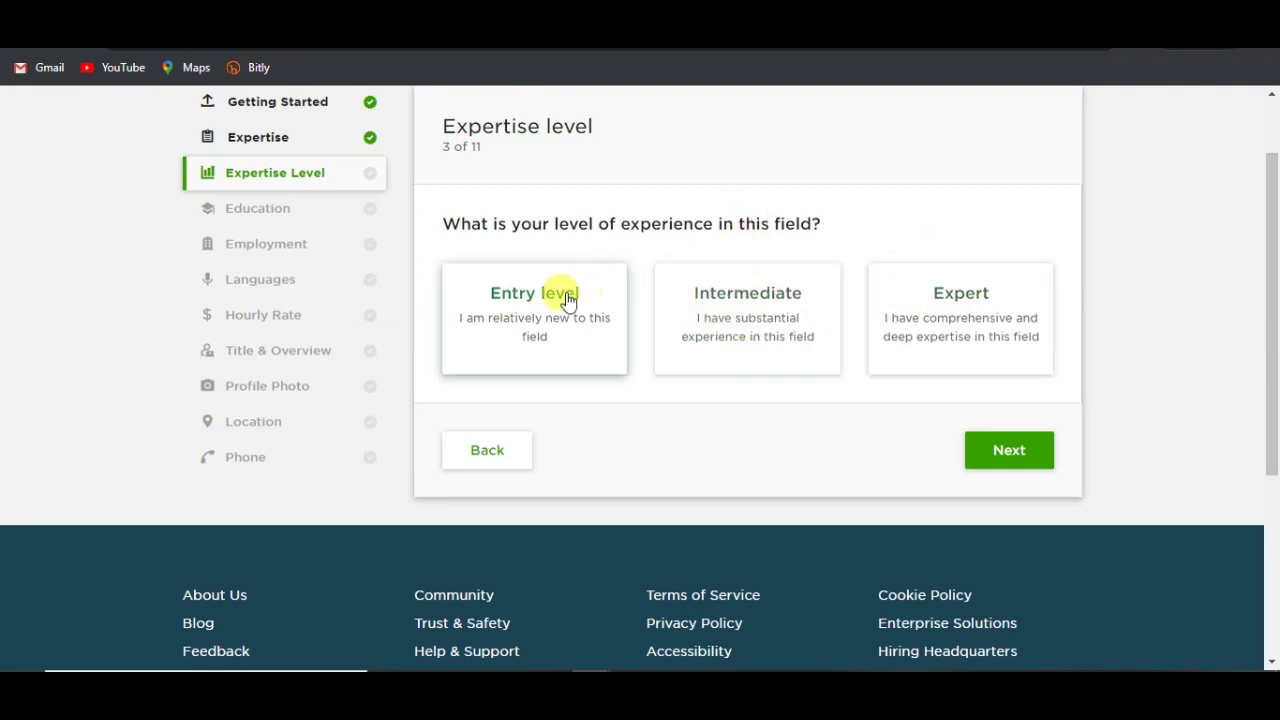
left_click(729, 305)
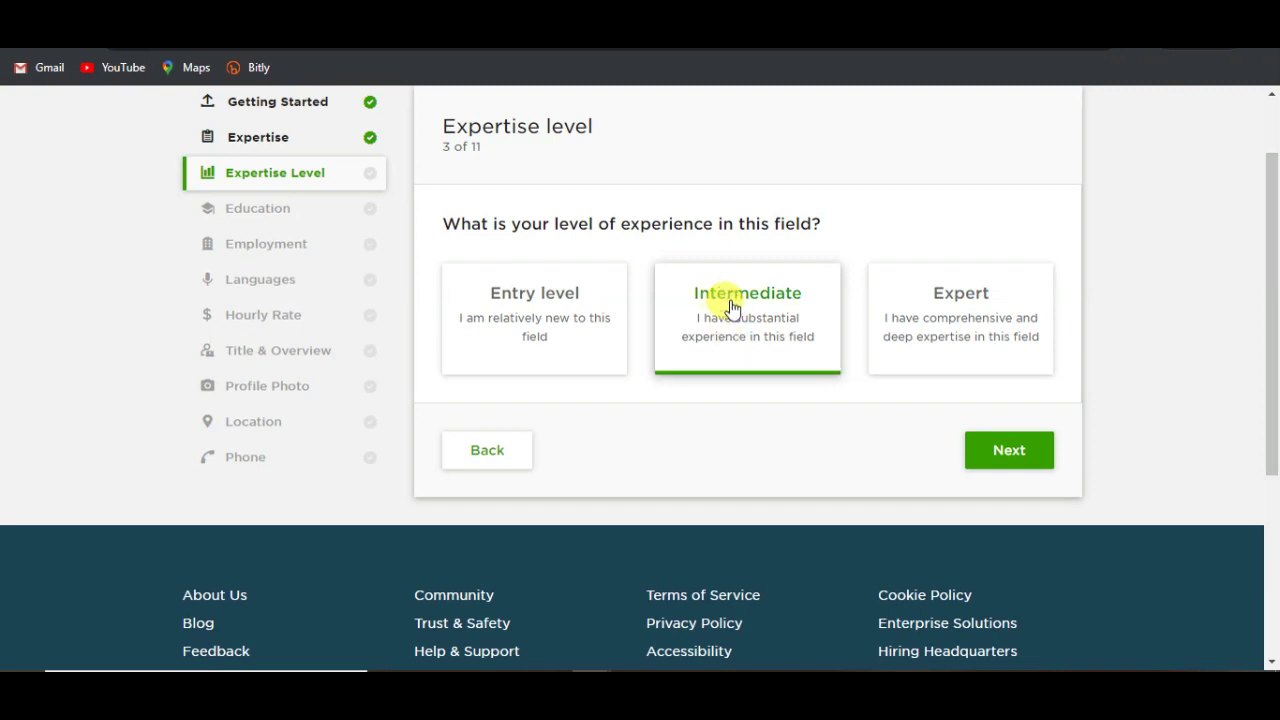
left_click(990, 445)
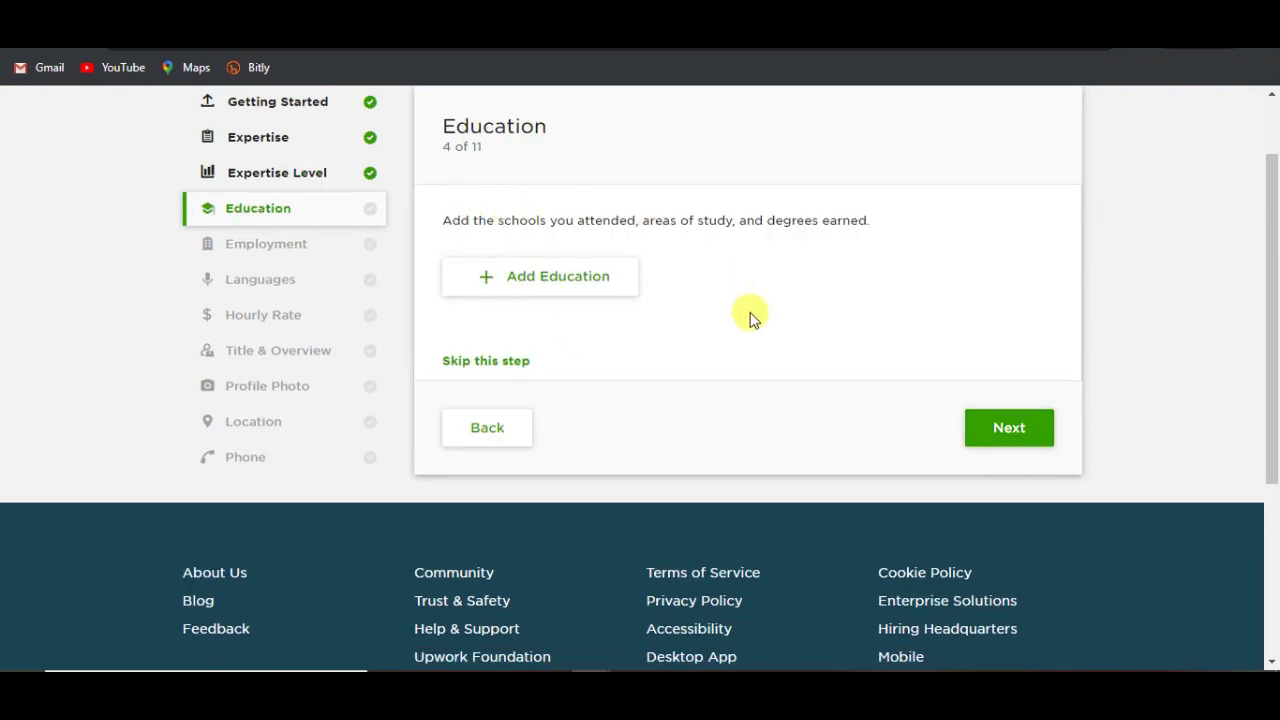
Step: Start a new education entry and set its school to Rice University from the suggestions for "university"
left_click(513, 284)
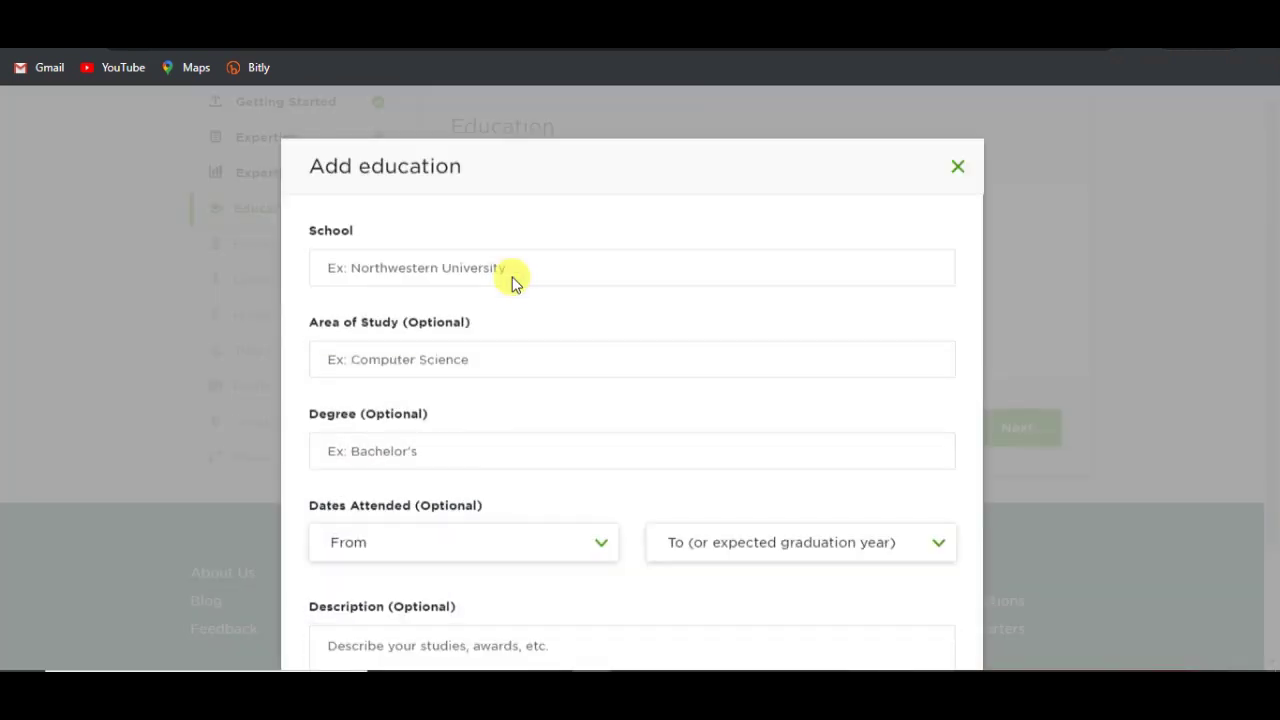
left_click(435, 247)
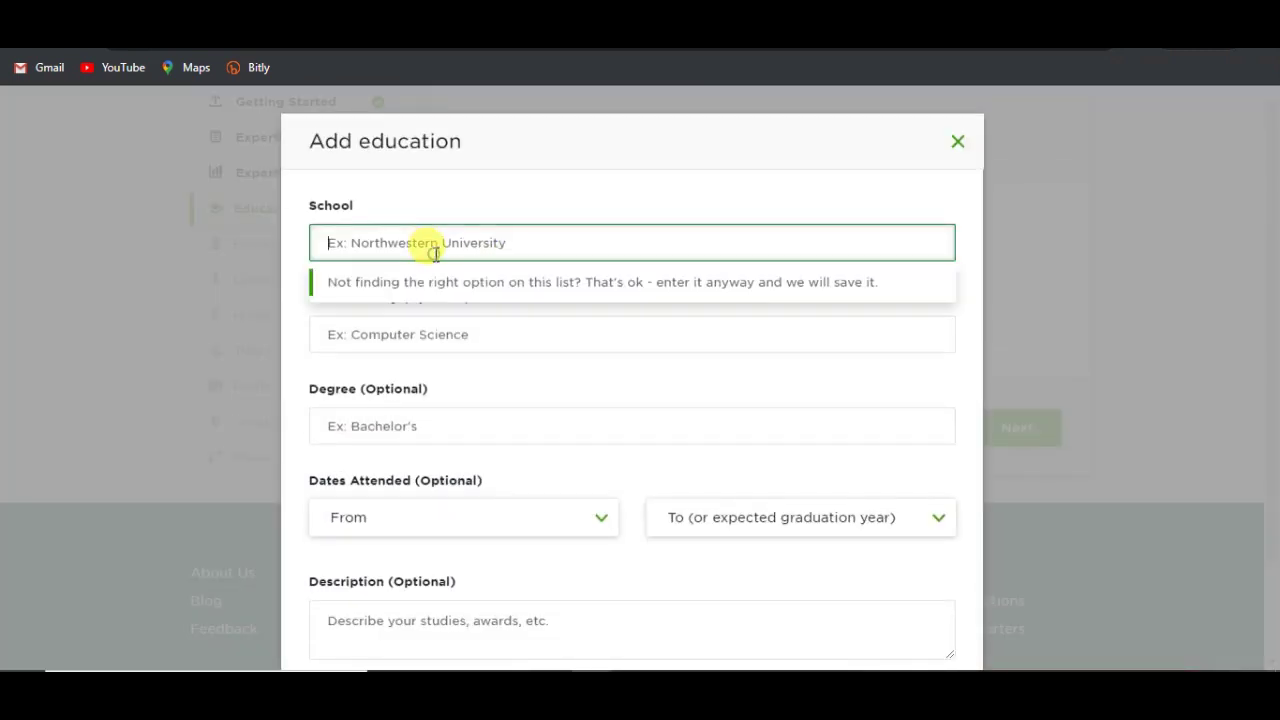
type("univers")
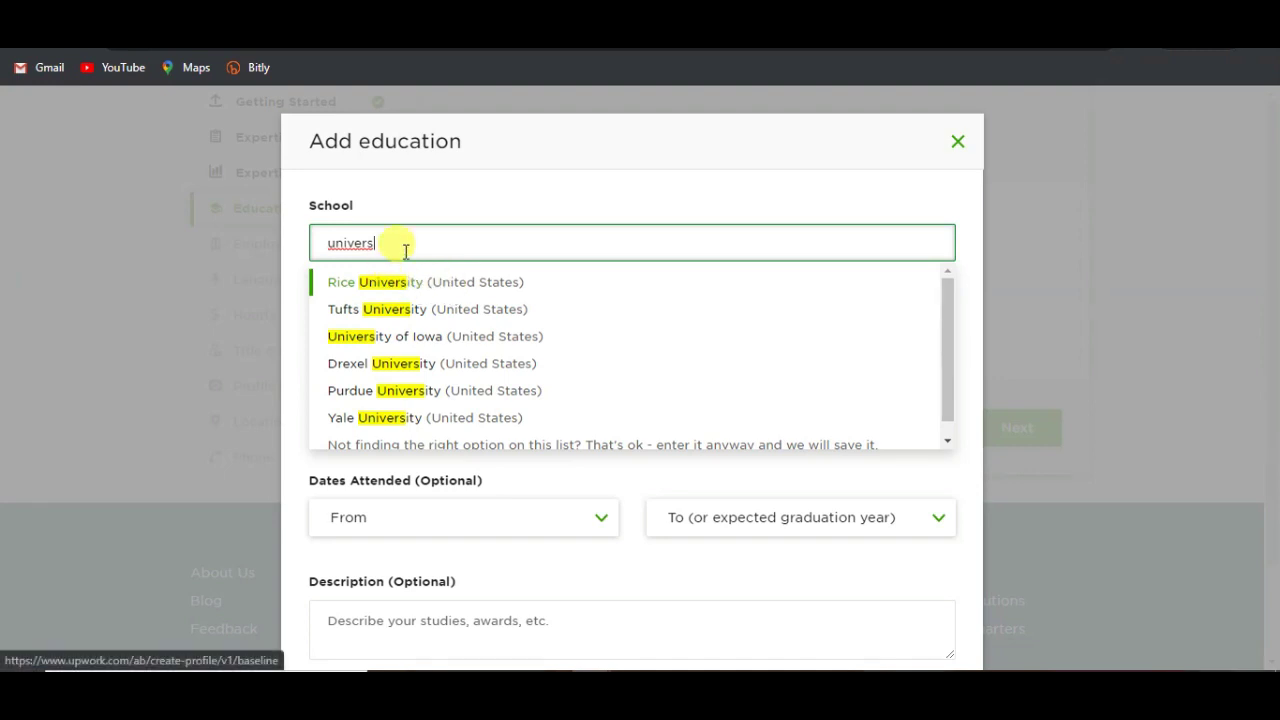
type("ity")
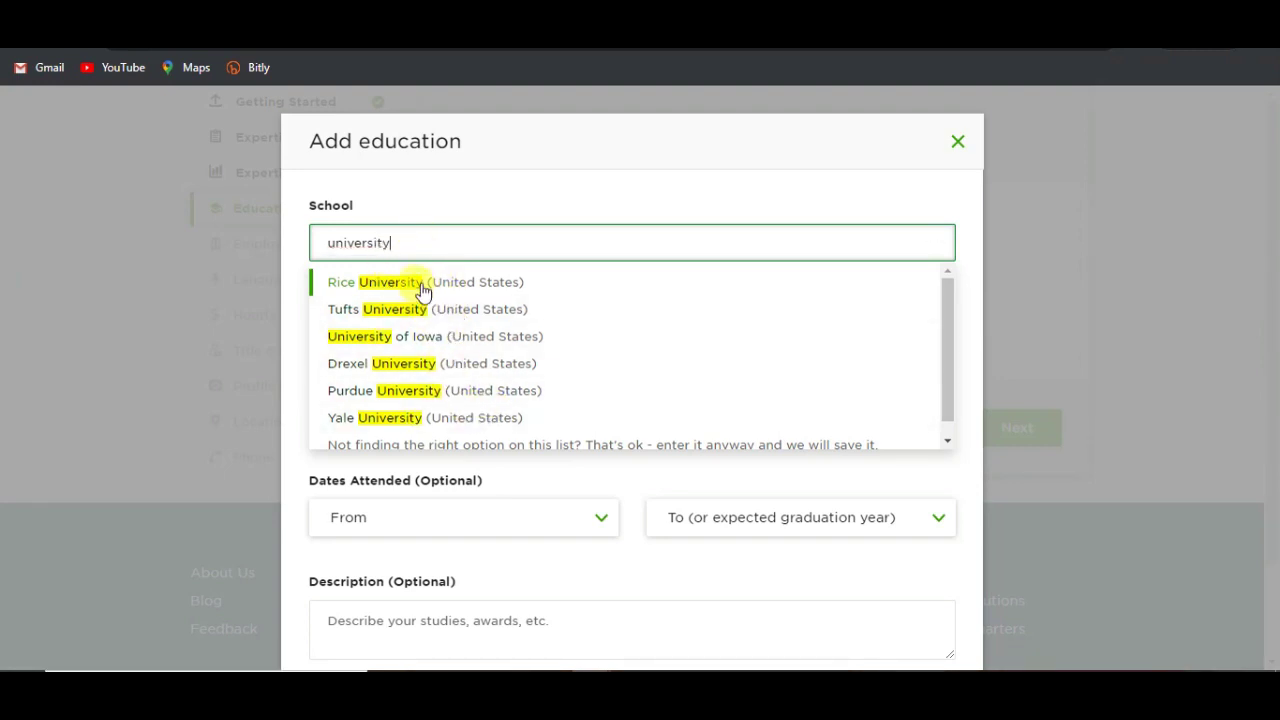
left_click(485, 283)
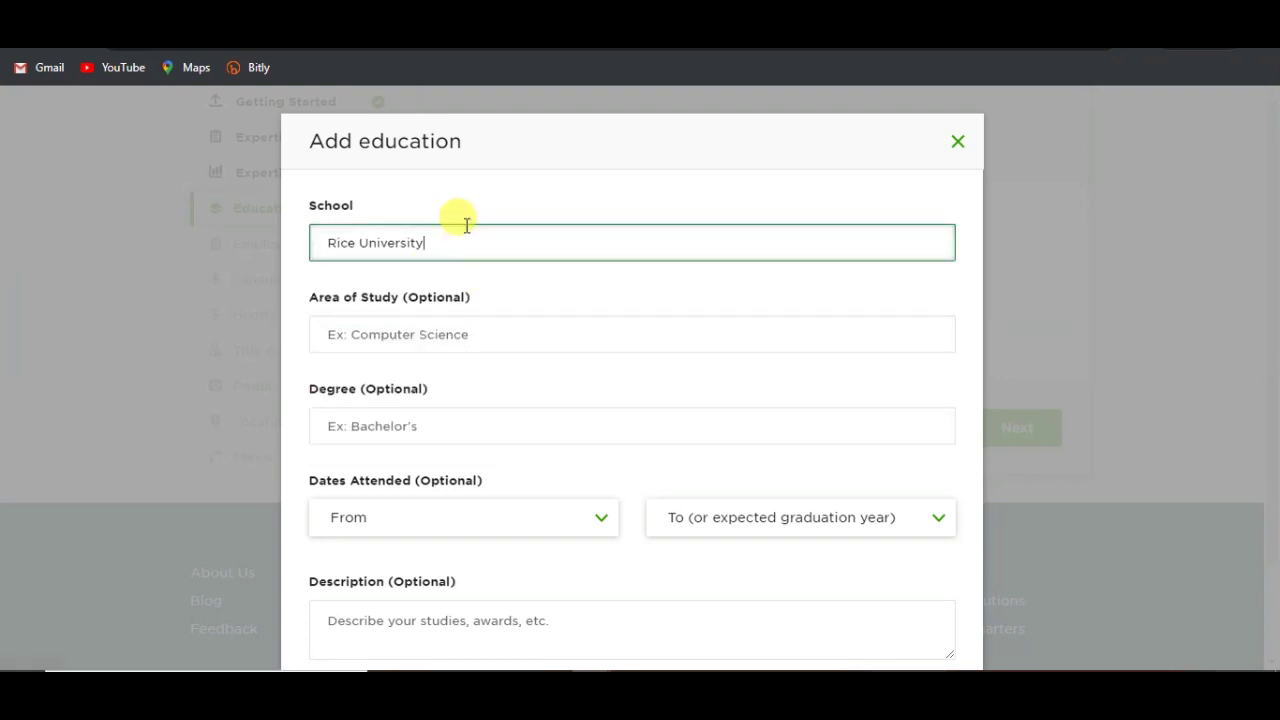
Step: Set the area of study to Language studies, replacing the search for "english" with "language"
left_click(376, 318)
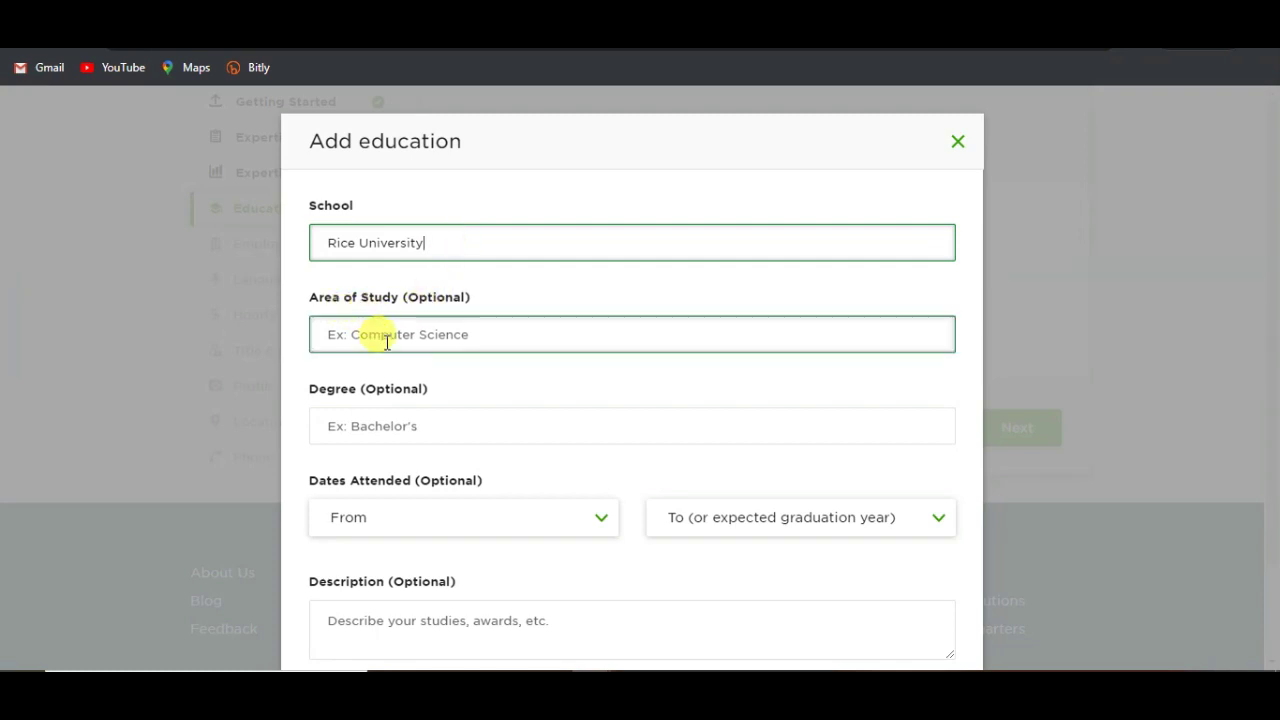
left_click(388, 340)
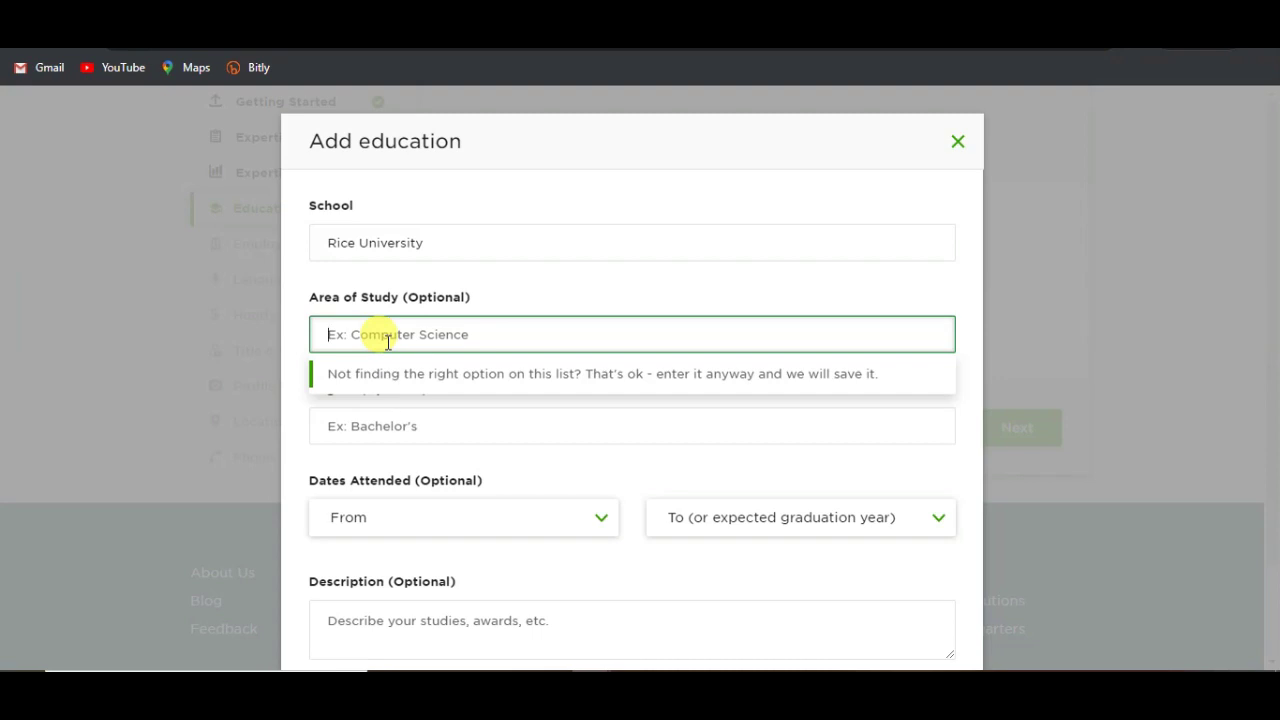
type("engi")
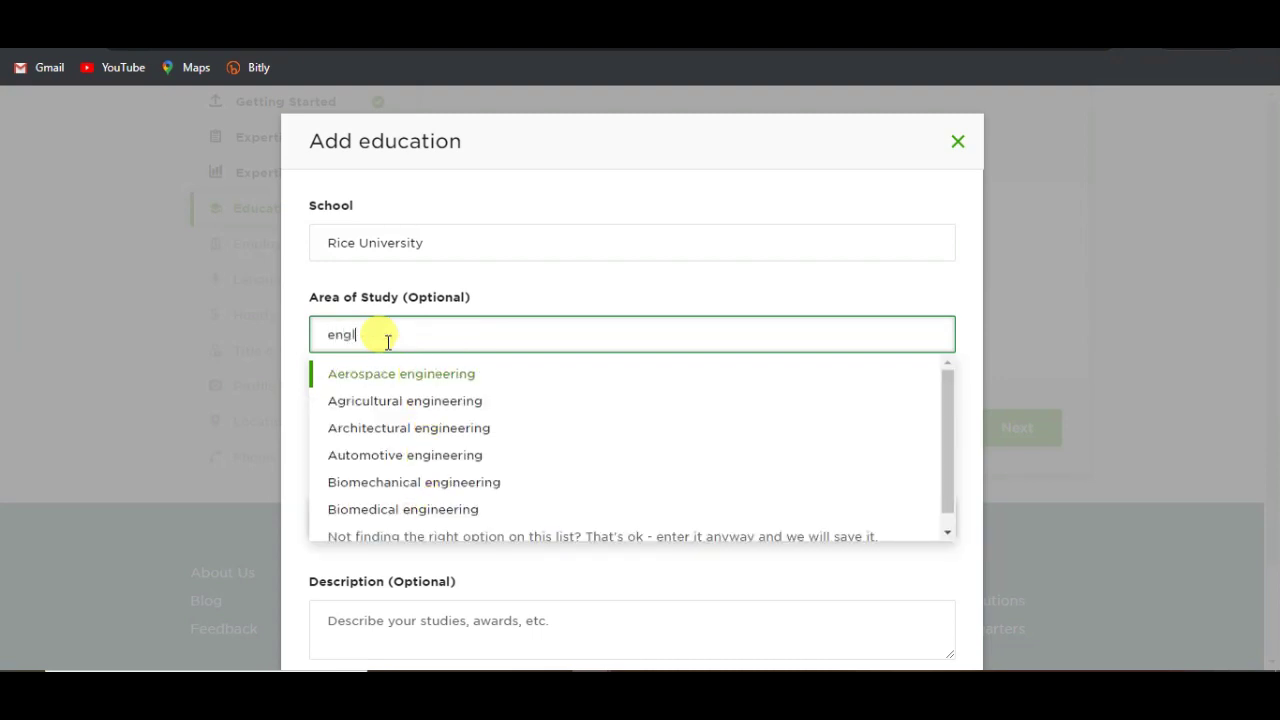
type("ish")
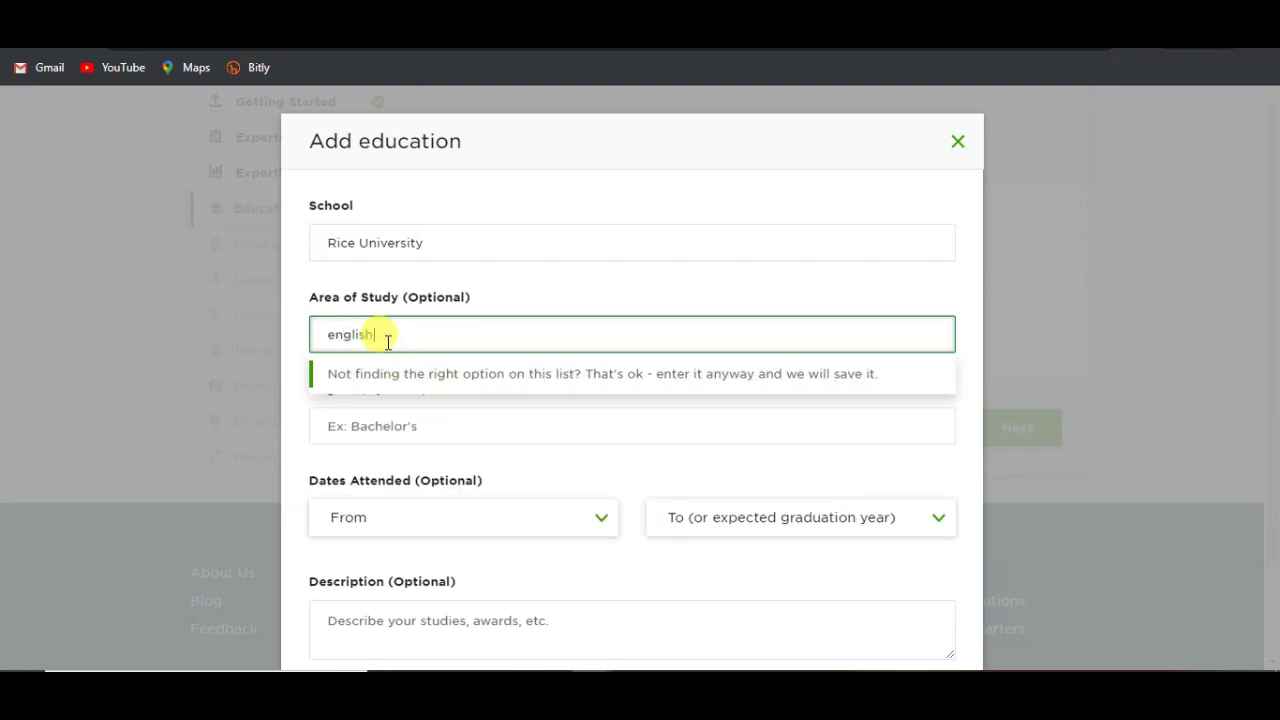
key("BackSpace")
key("BackSpace")
key("BackSpace")
type("language")
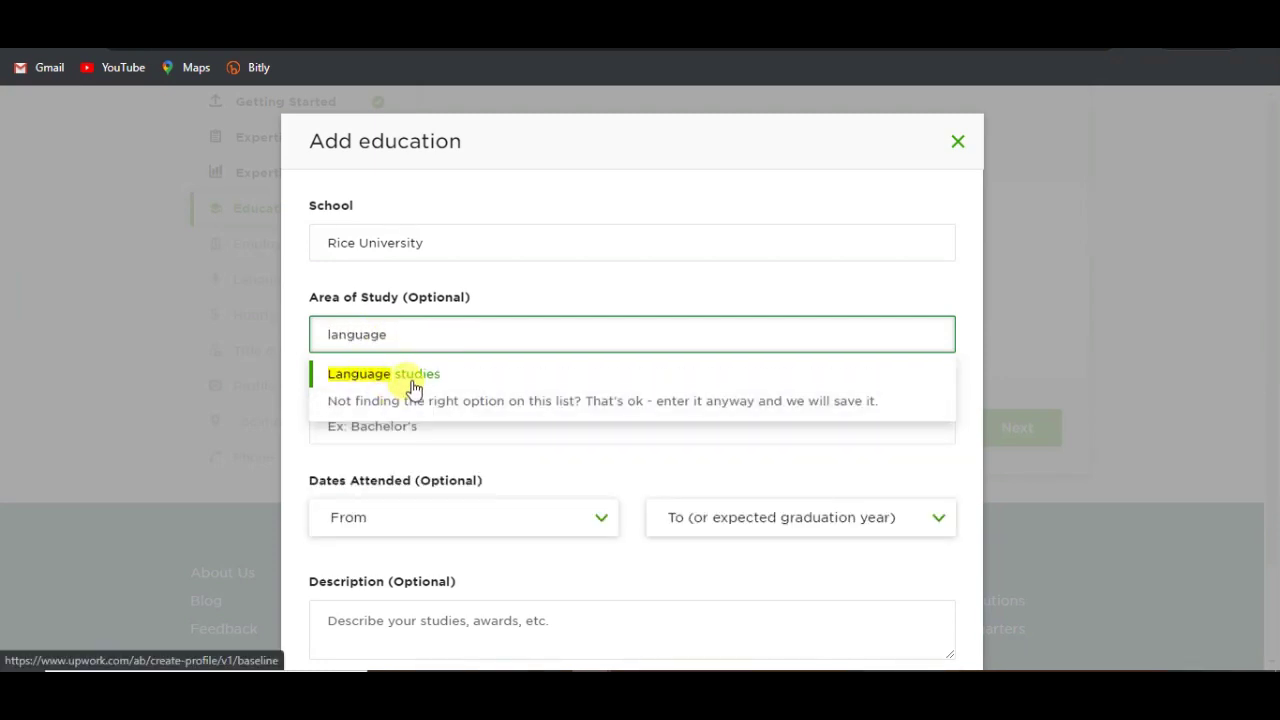
left_click(413, 380)
Step: Save the education entry with the degree, dates attended and description left blank, and submit the Education page
left_click(434, 425)
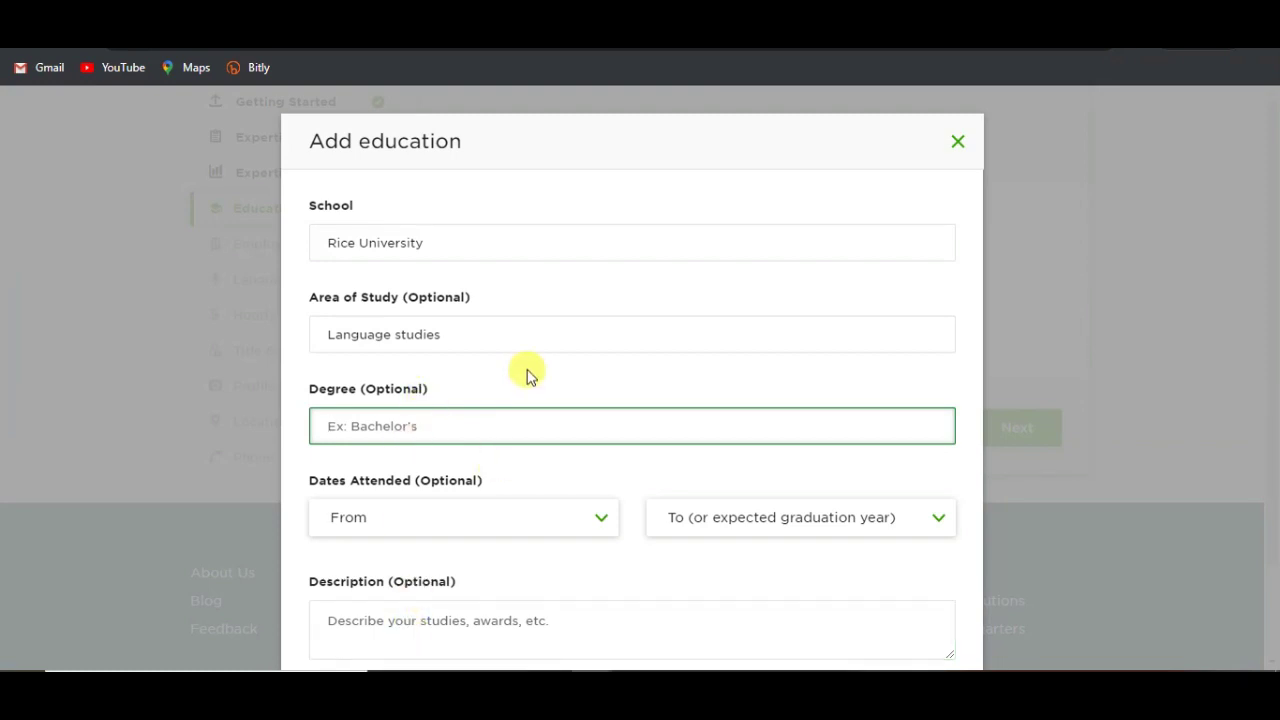
scroll(507, 605, "down", 2)
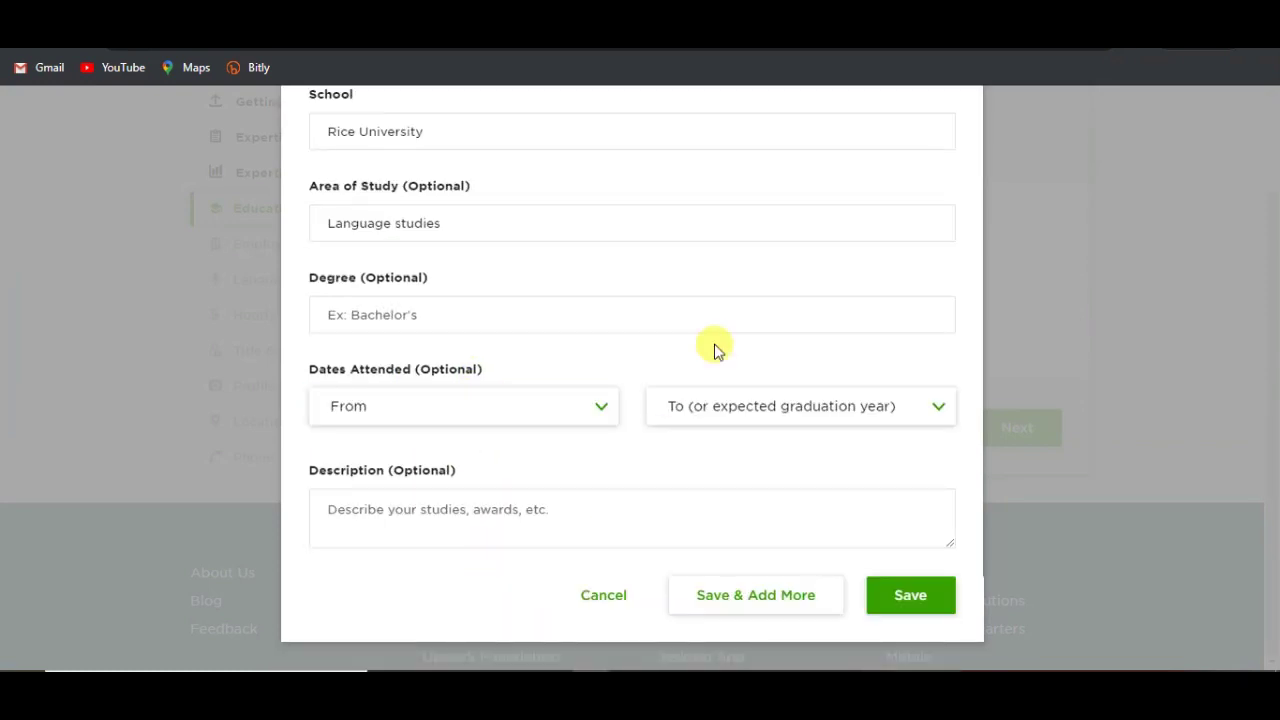
left_click(910, 597)
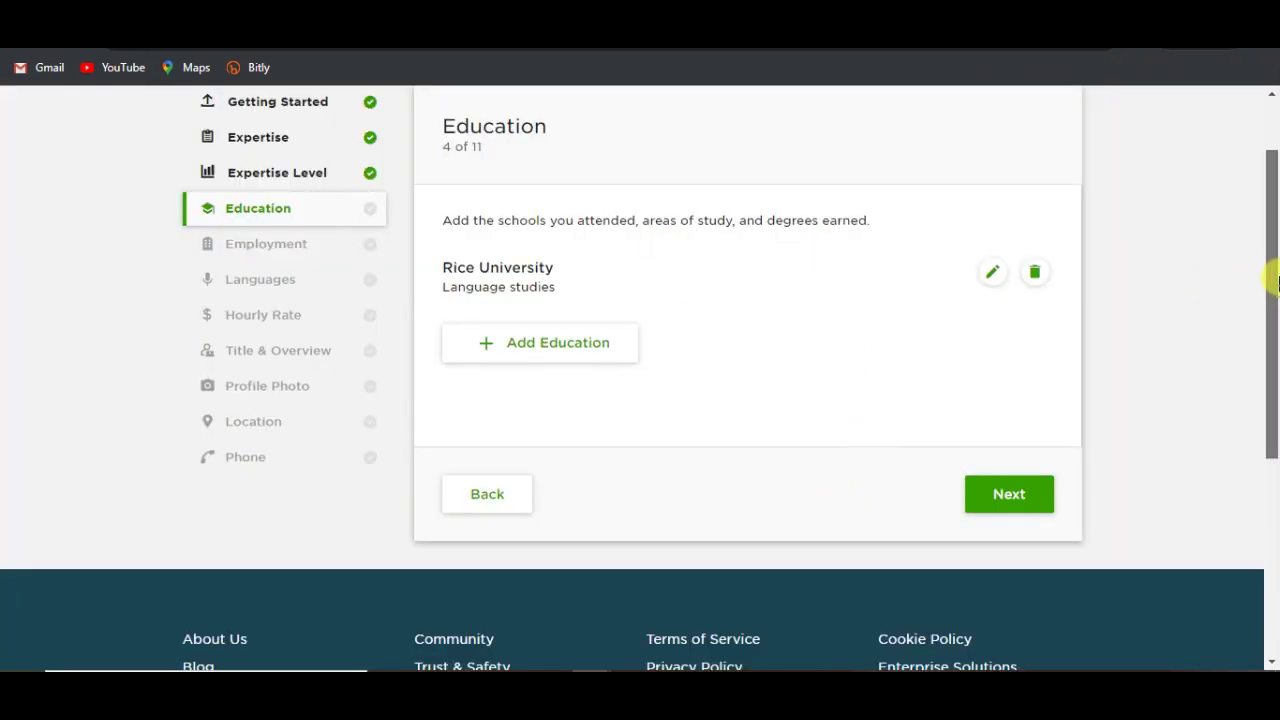
left_click_drag(1275, 295, 1274, 249)
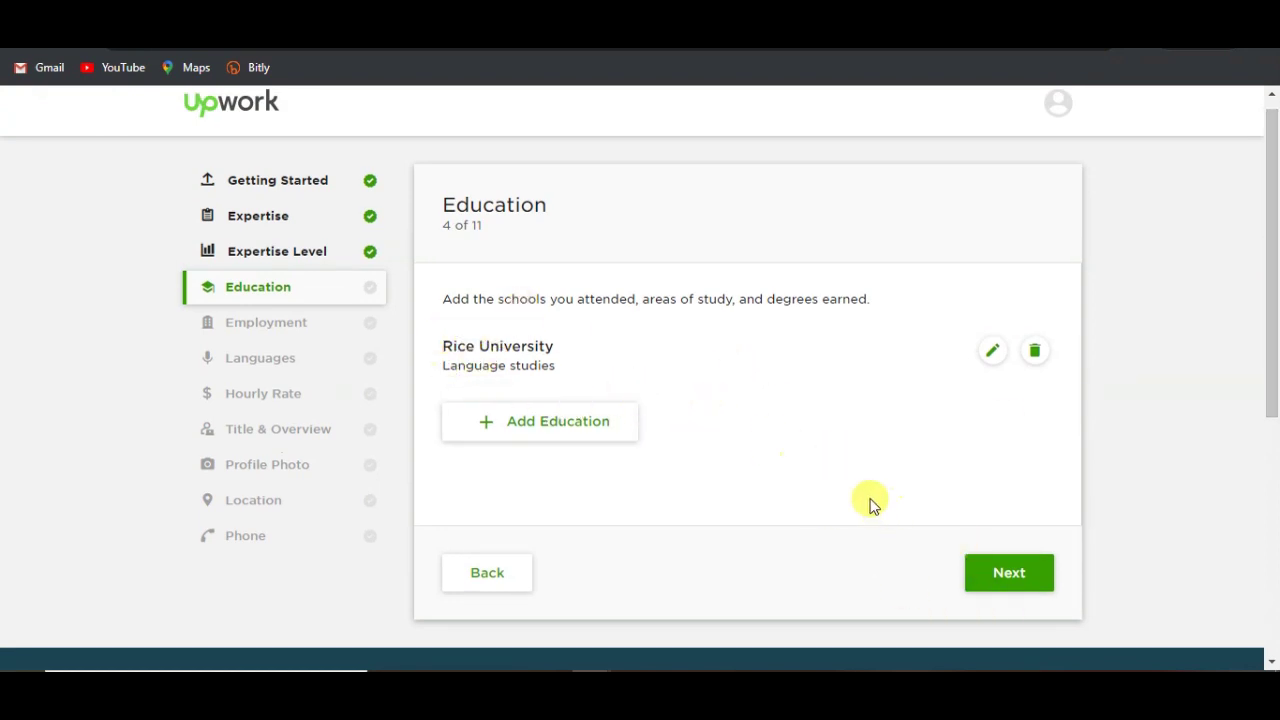
left_click(1009, 571)
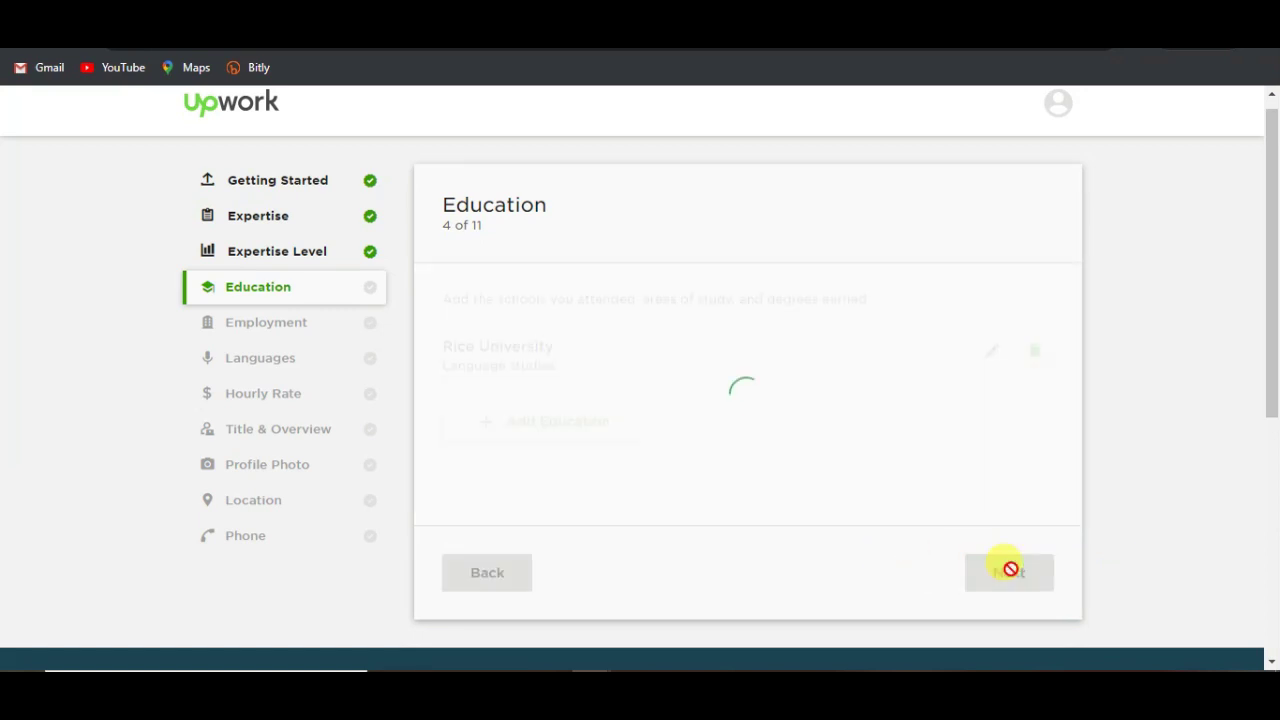
scroll(1011, 569, "down", 1)
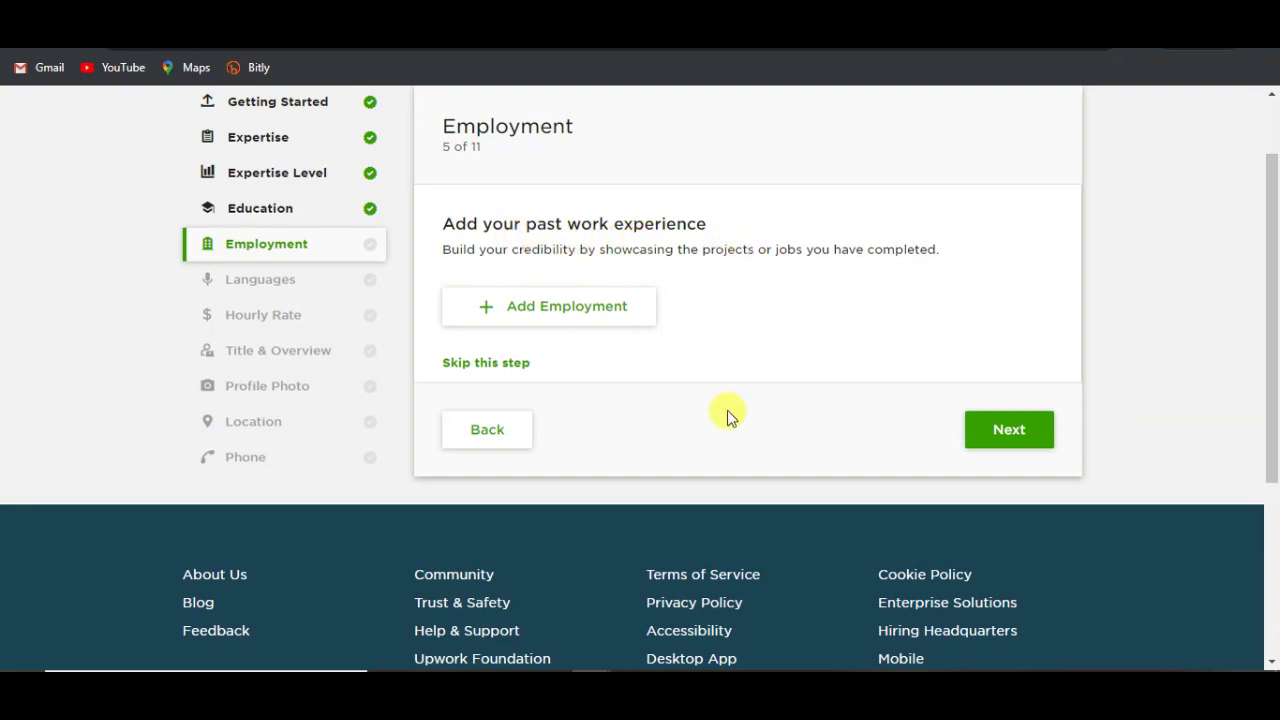
left_click(543, 308)
scroll(700, 357, "down", 3)
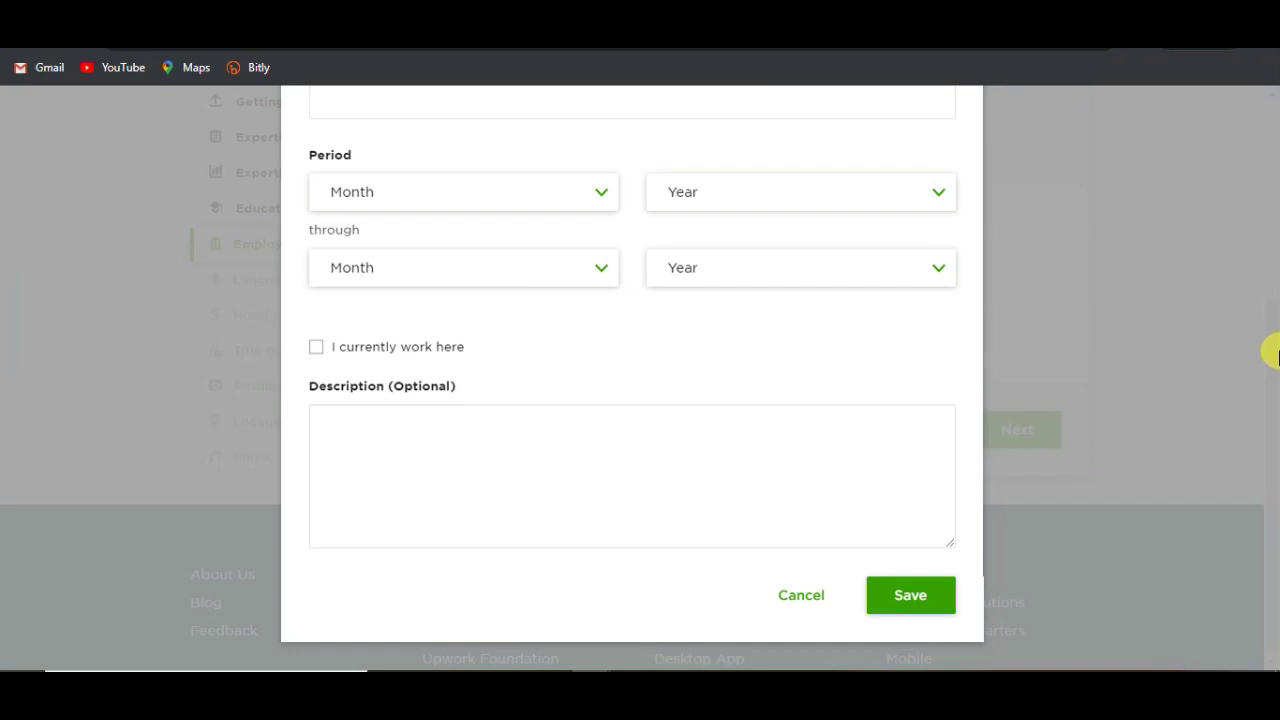
scroll(1118, 430, "up", 4)
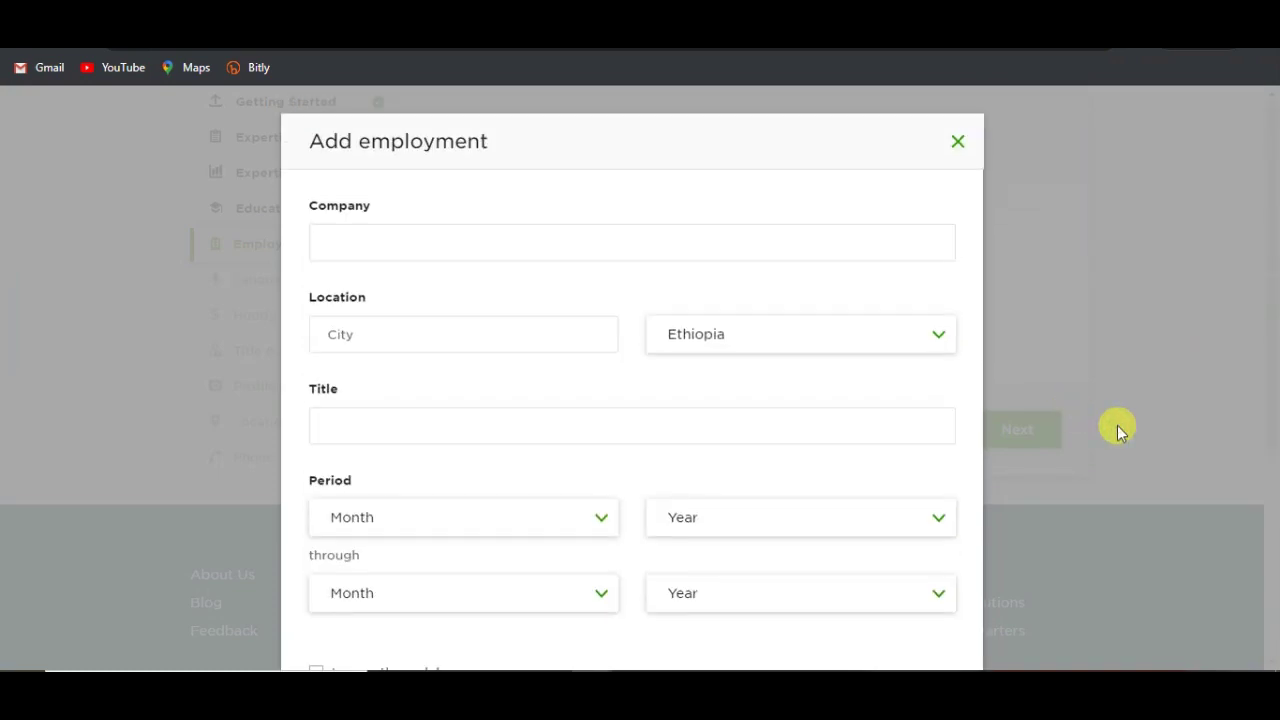
left_click(428, 250)
left_click(410, 275)
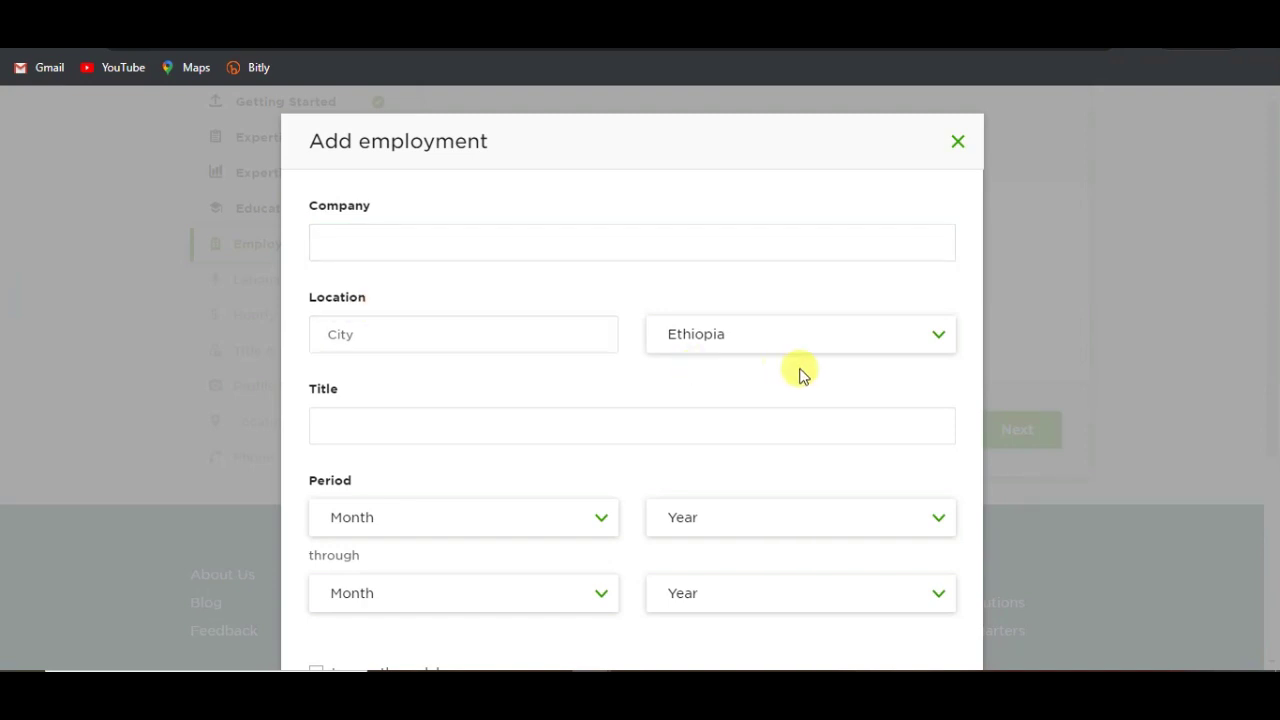
left_click(955, 143)
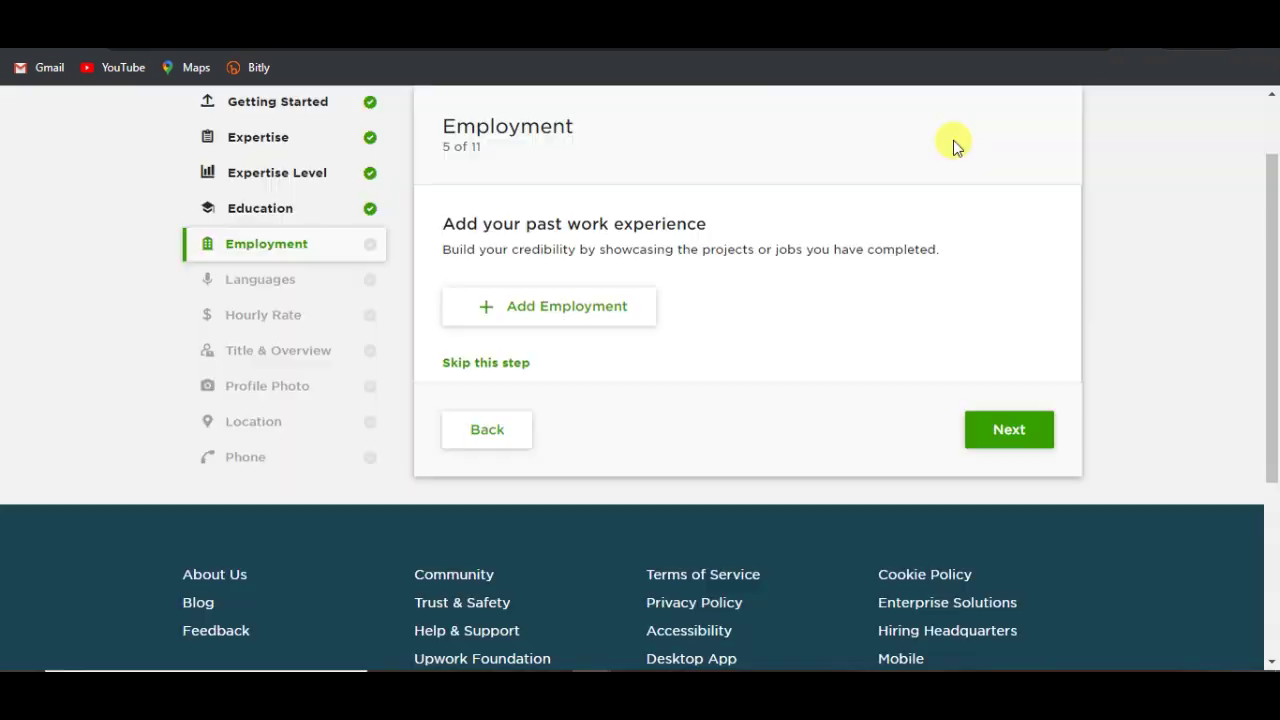
Step: Continue past the Employment page without adding work experience, and view the English proficiency options on the Languages page
left_click(1029, 431)
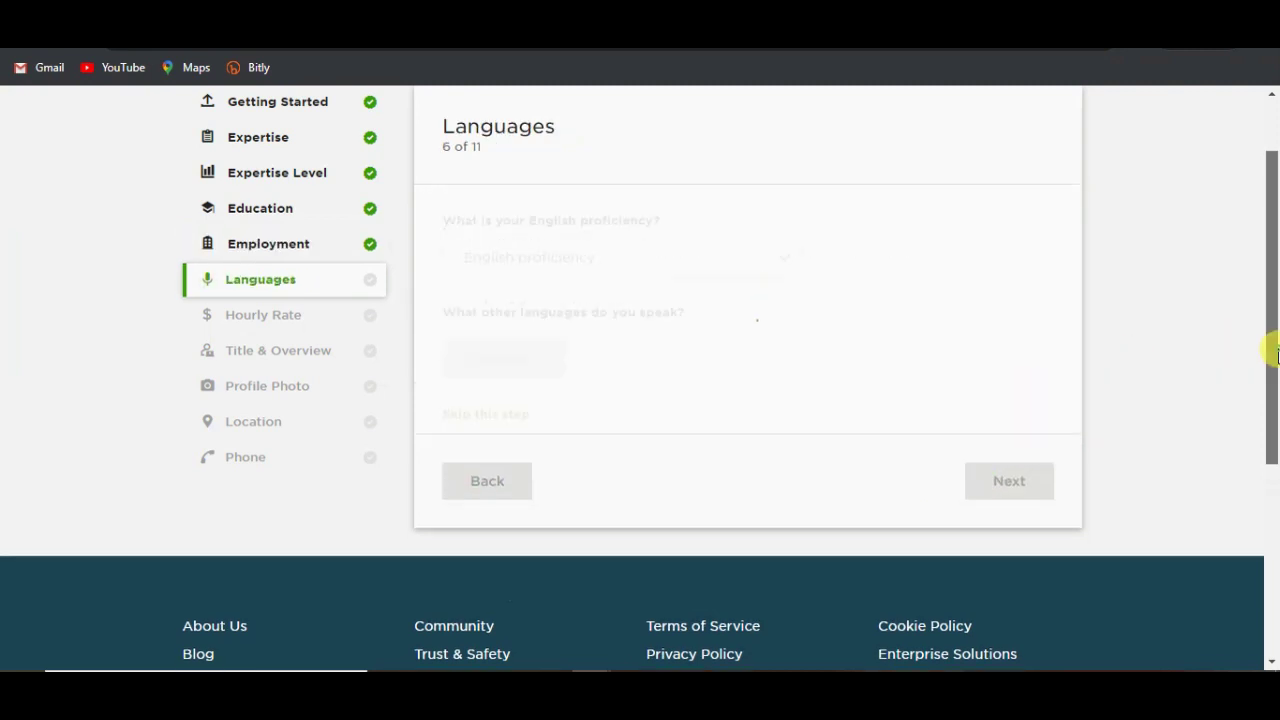
scroll(1272, 272, "down", 1)
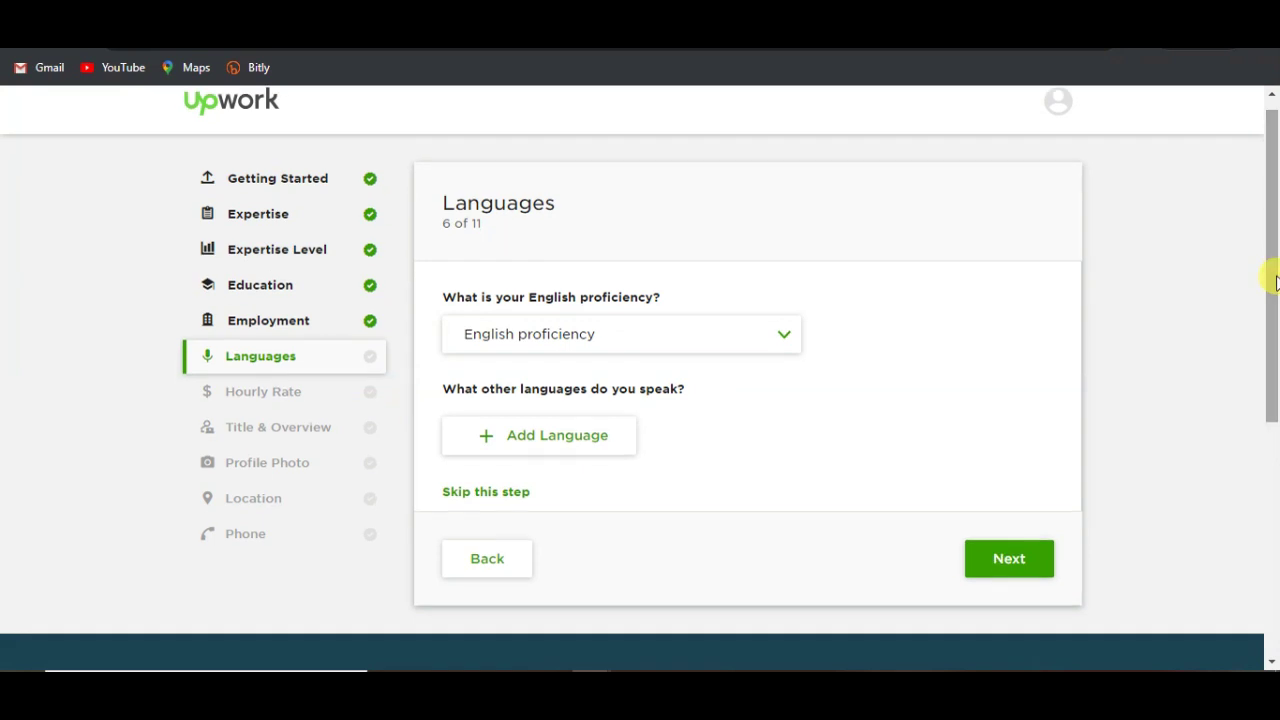
left_click(536, 333)
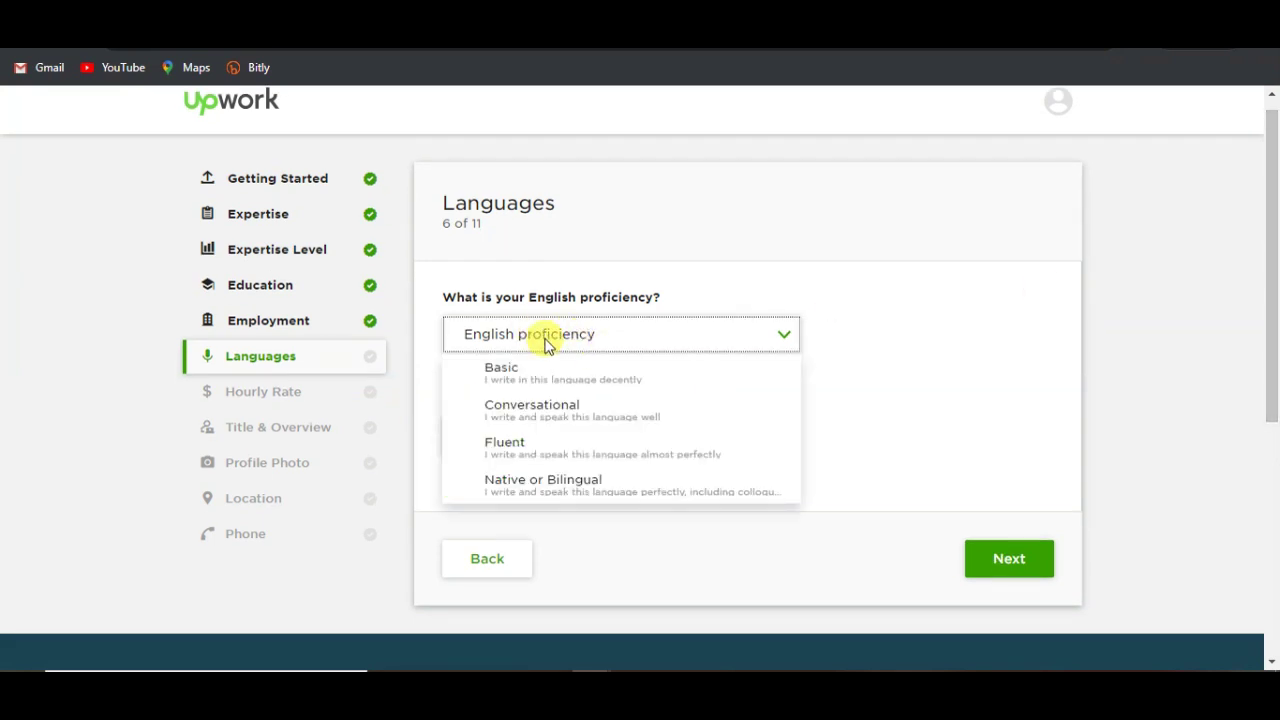
left_click(545, 338)
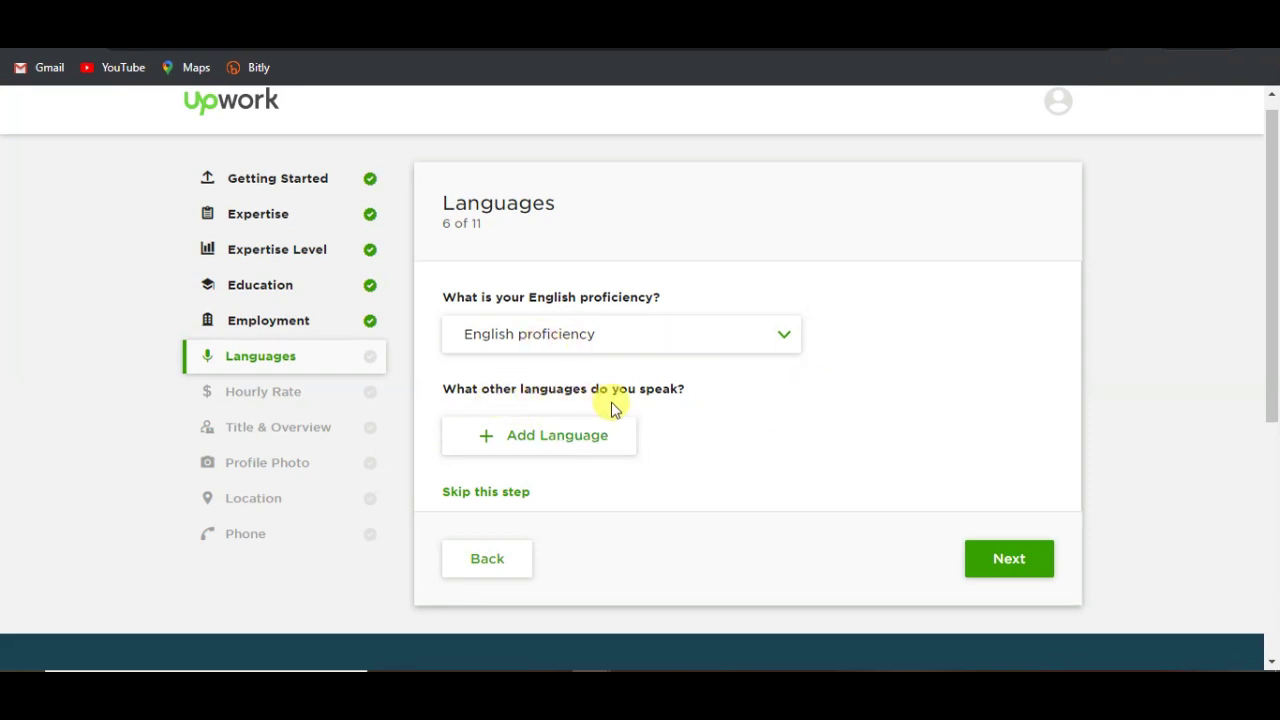
Step: Add Arabic as another spoken language and set its proficiency to Fluent
left_click(563, 438)
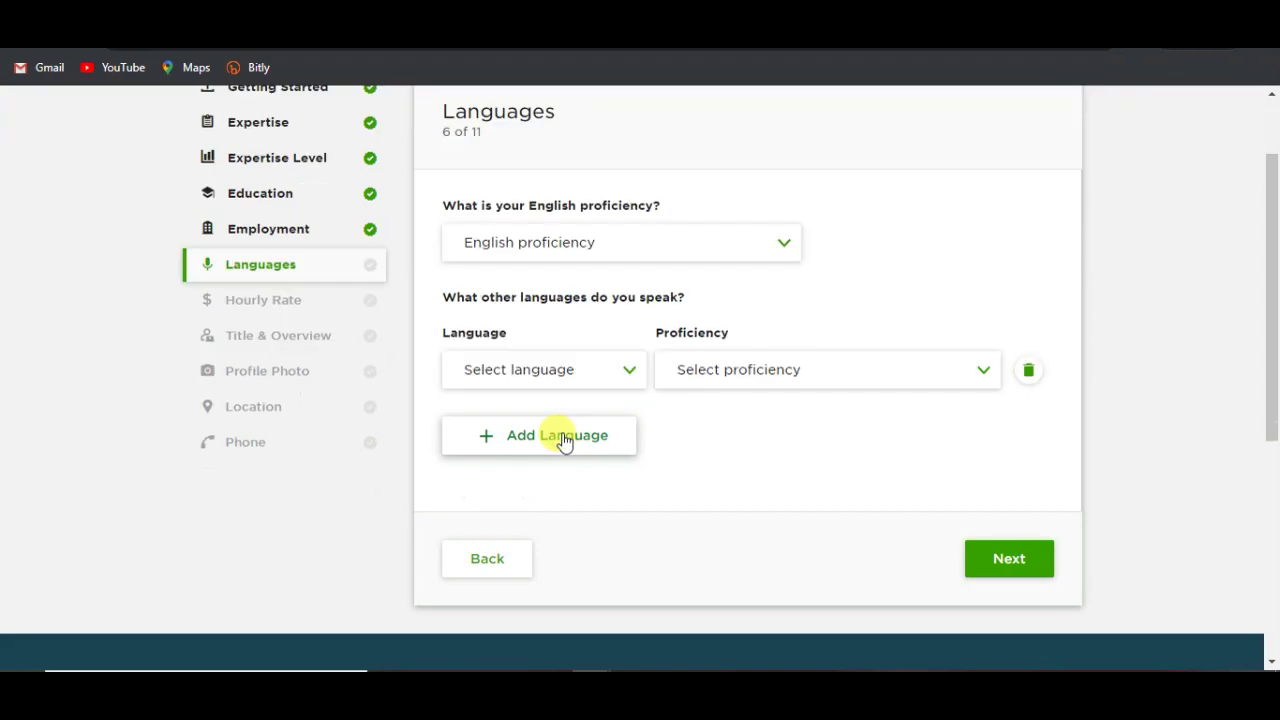
left_click(543, 369)
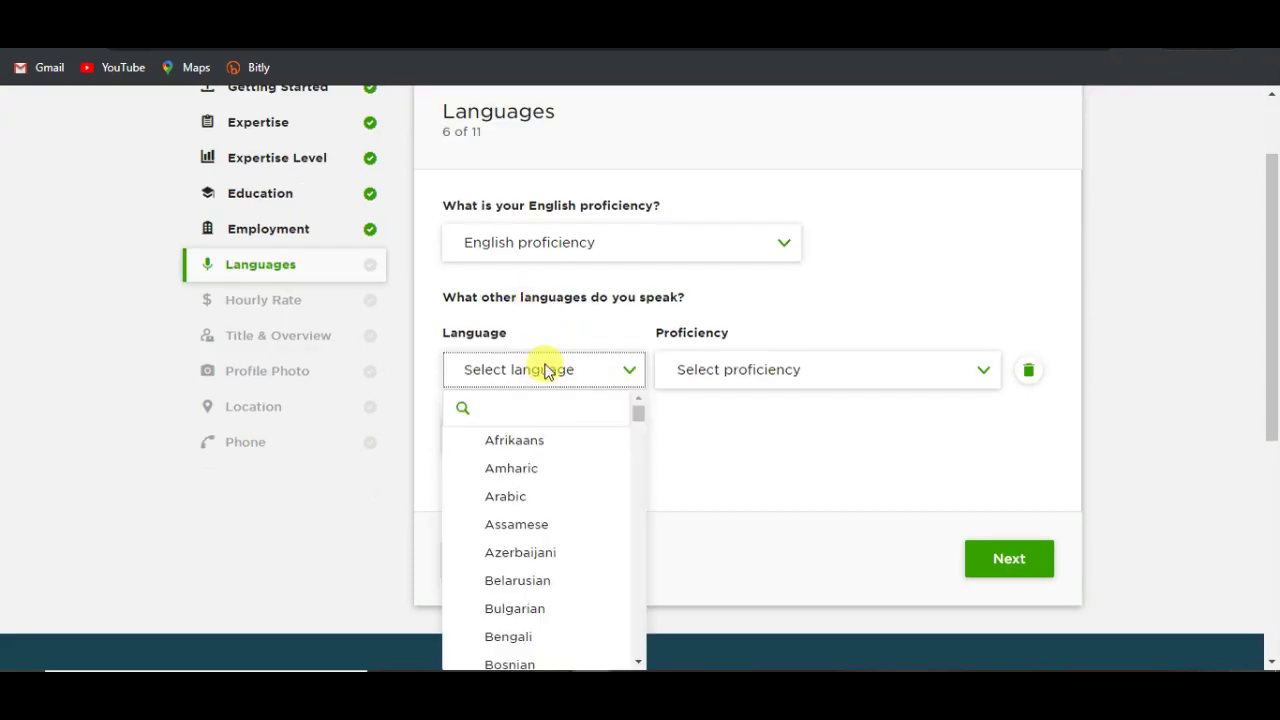
left_click(524, 503)
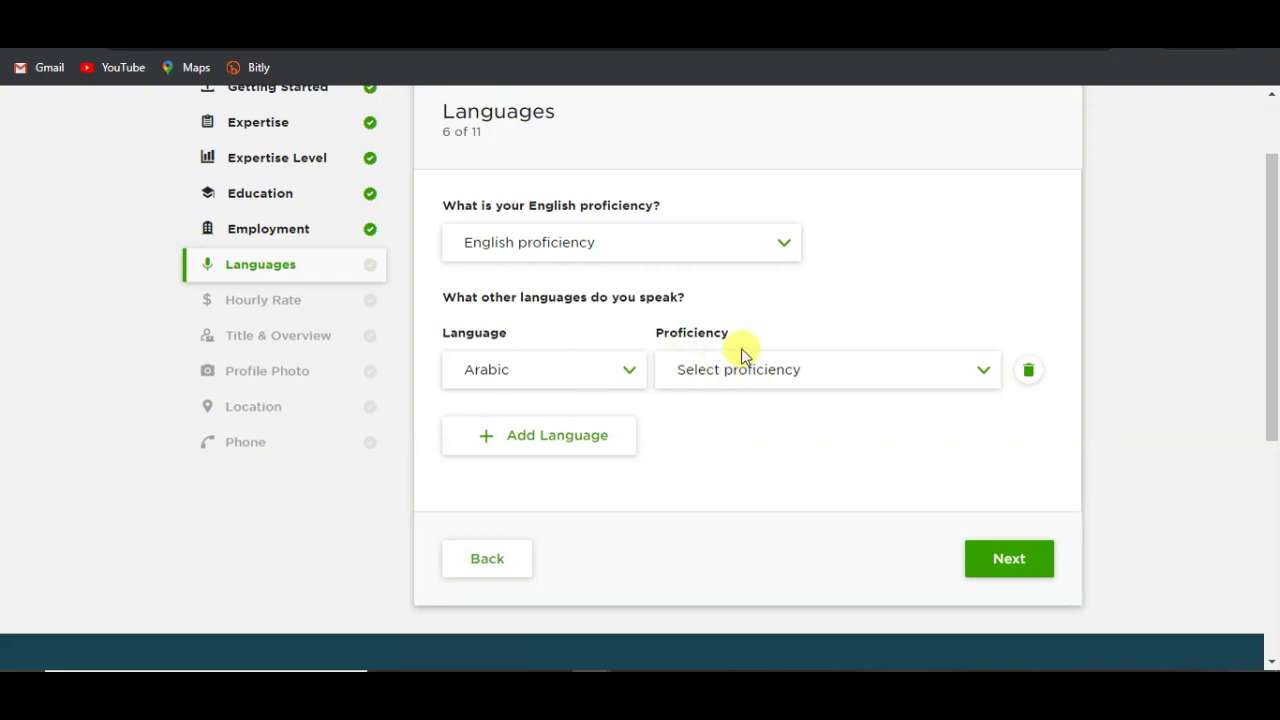
left_click(767, 378)
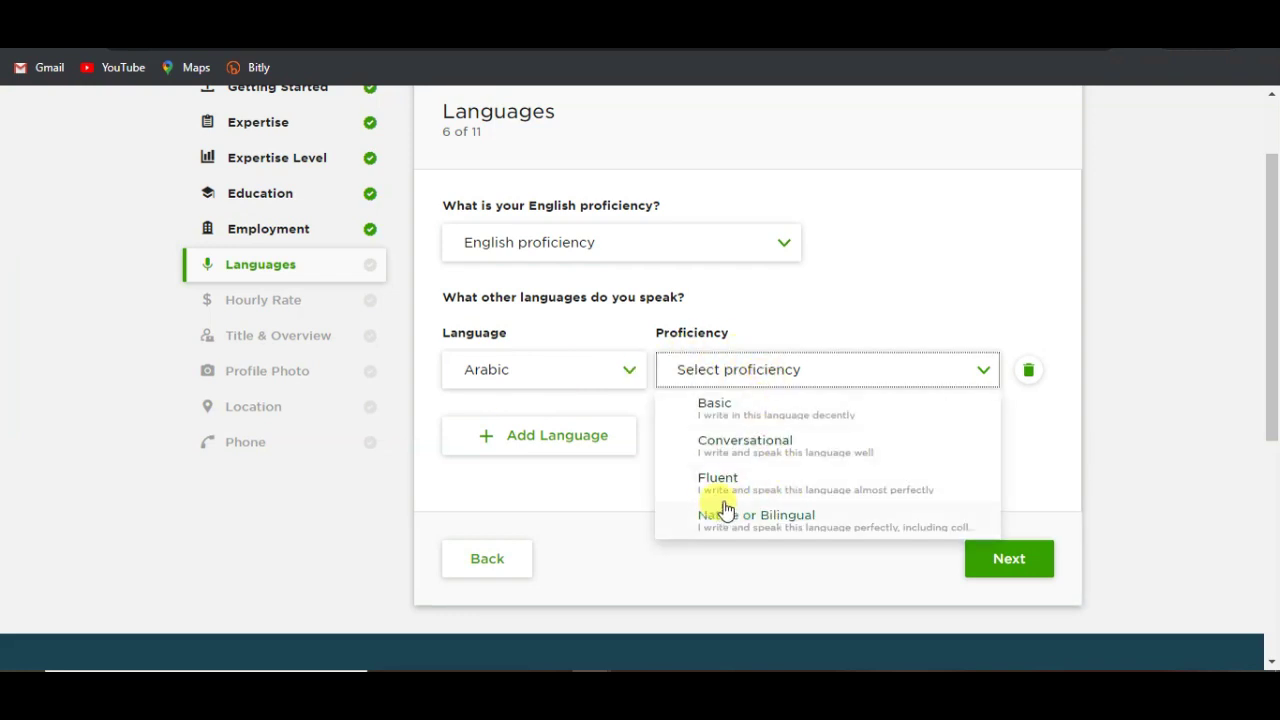
left_click(757, 490)
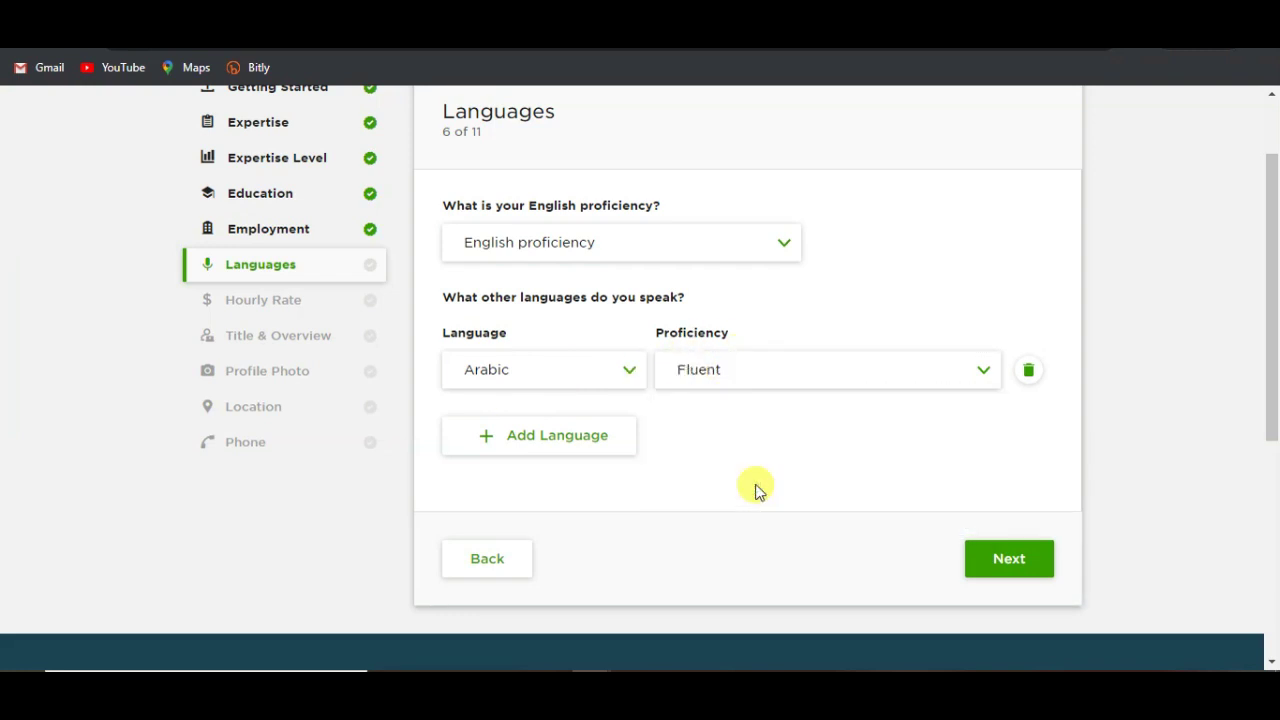
Step: Add Amharic as a second additional language with Native or Bilingual proficiency
left_click(541, 437)
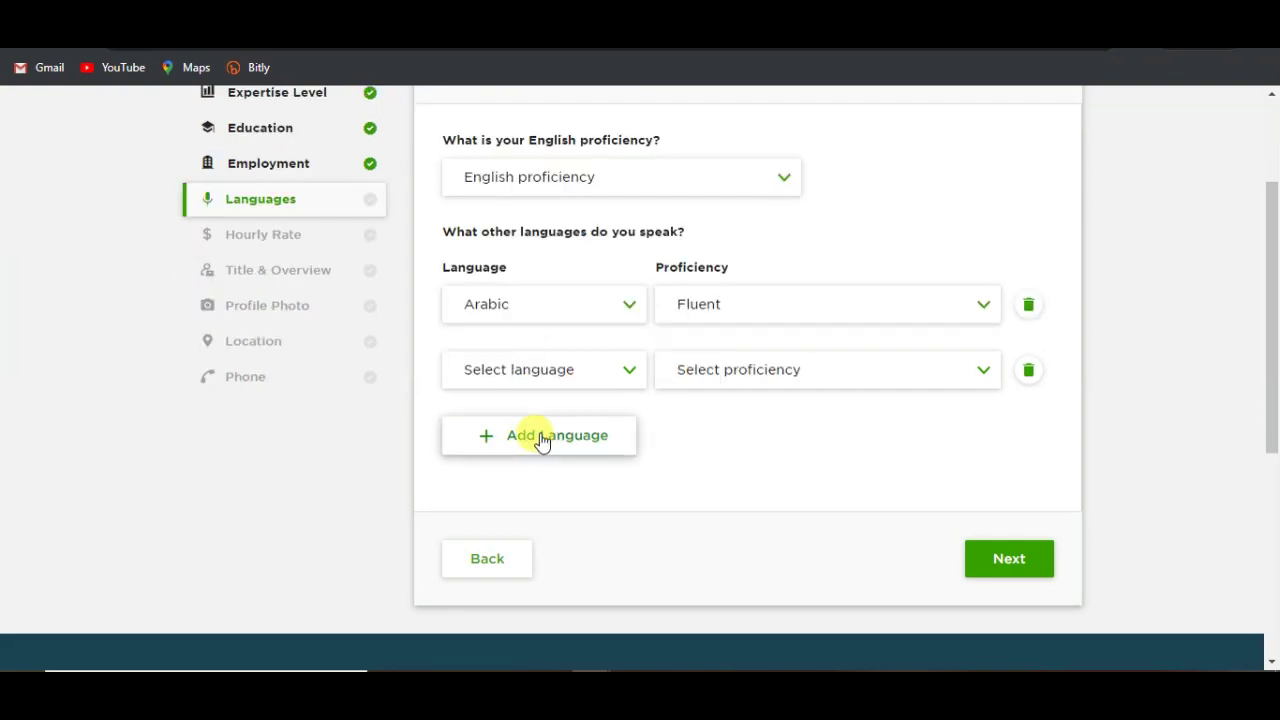
left_click(523, 370)
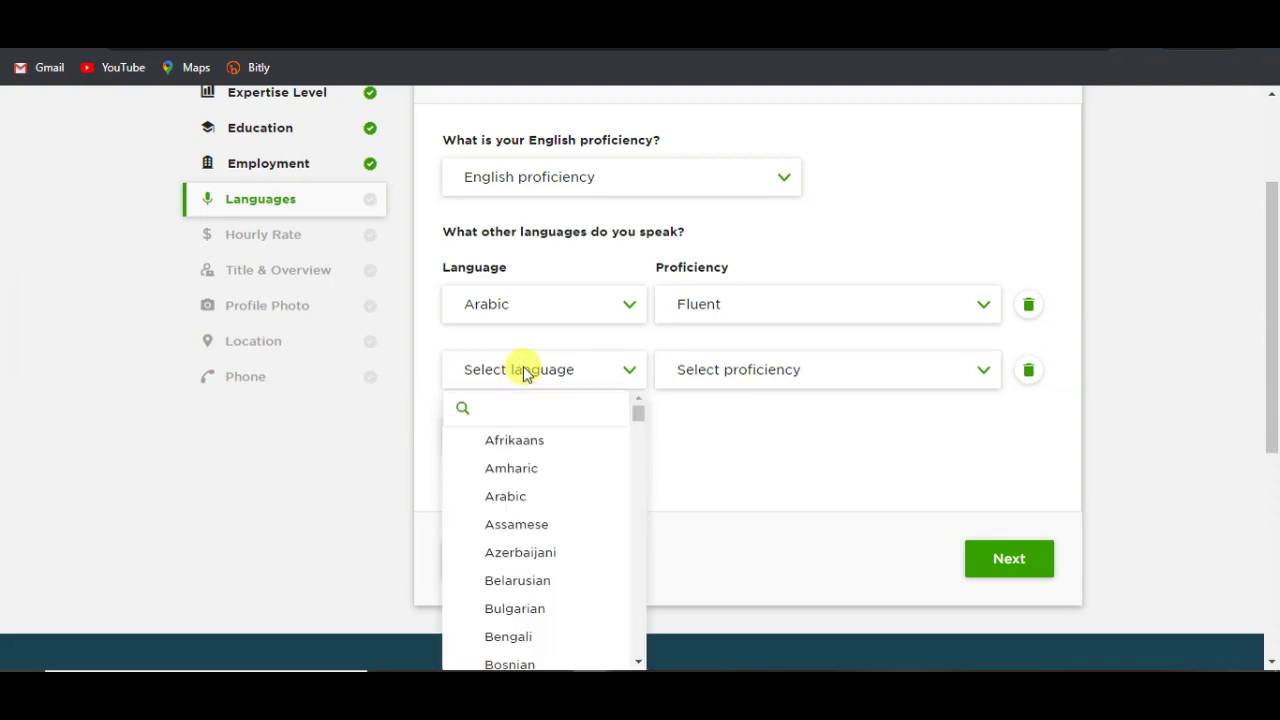
left_click(516, 470)
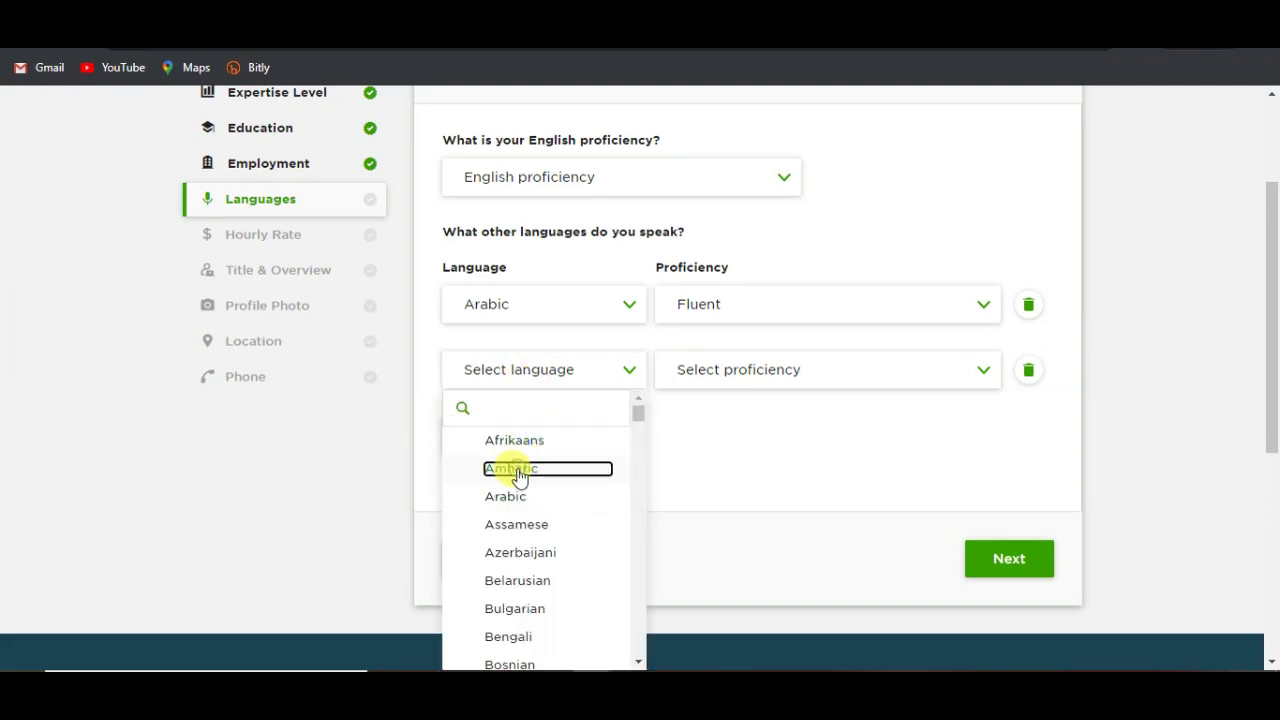
left_click(861, 383)
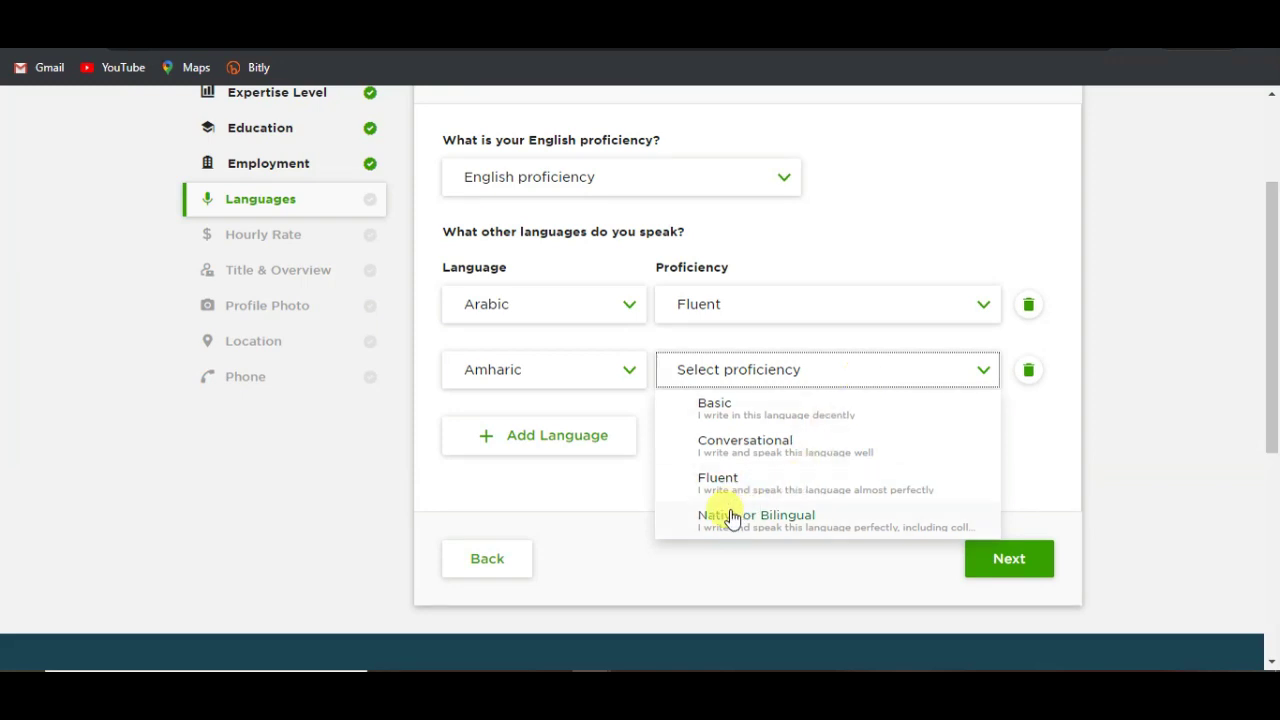
left_click(808, 530)
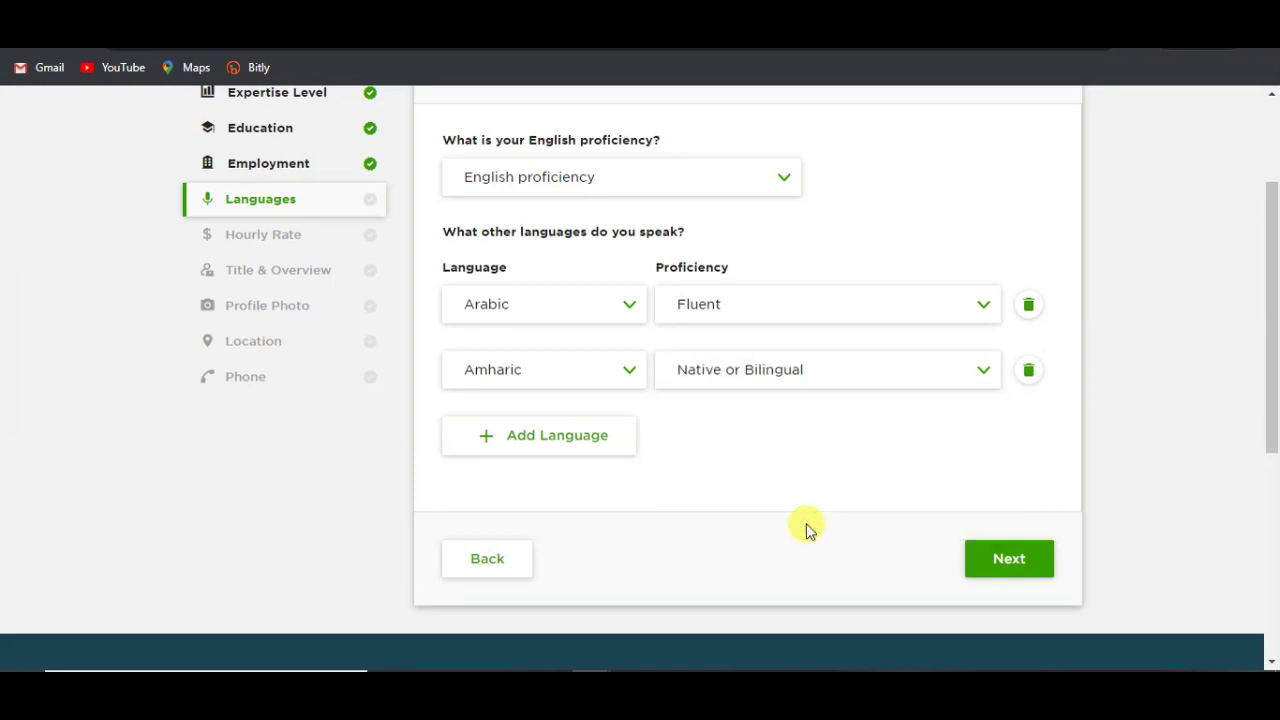
Step: Set the English proficiency to Fluent and submit the Languages page
left_click(1033, 561)
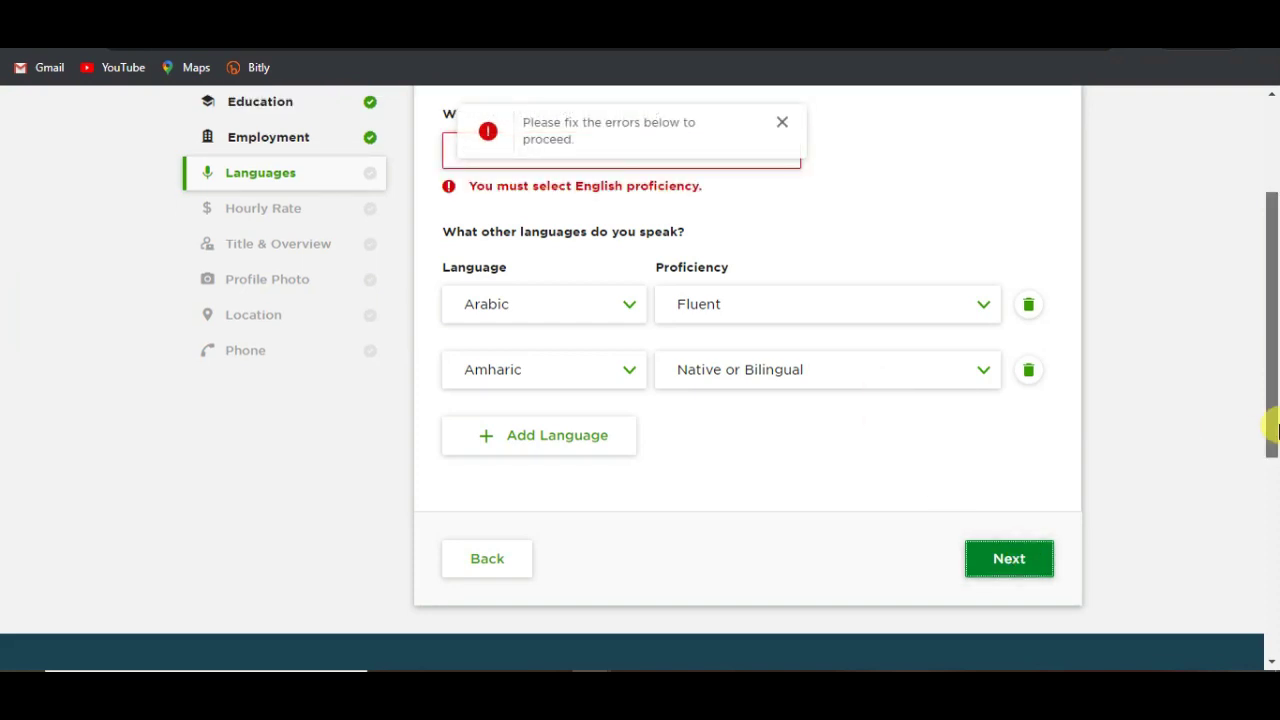
left_click_drag(1271, 429, 1271, 357)
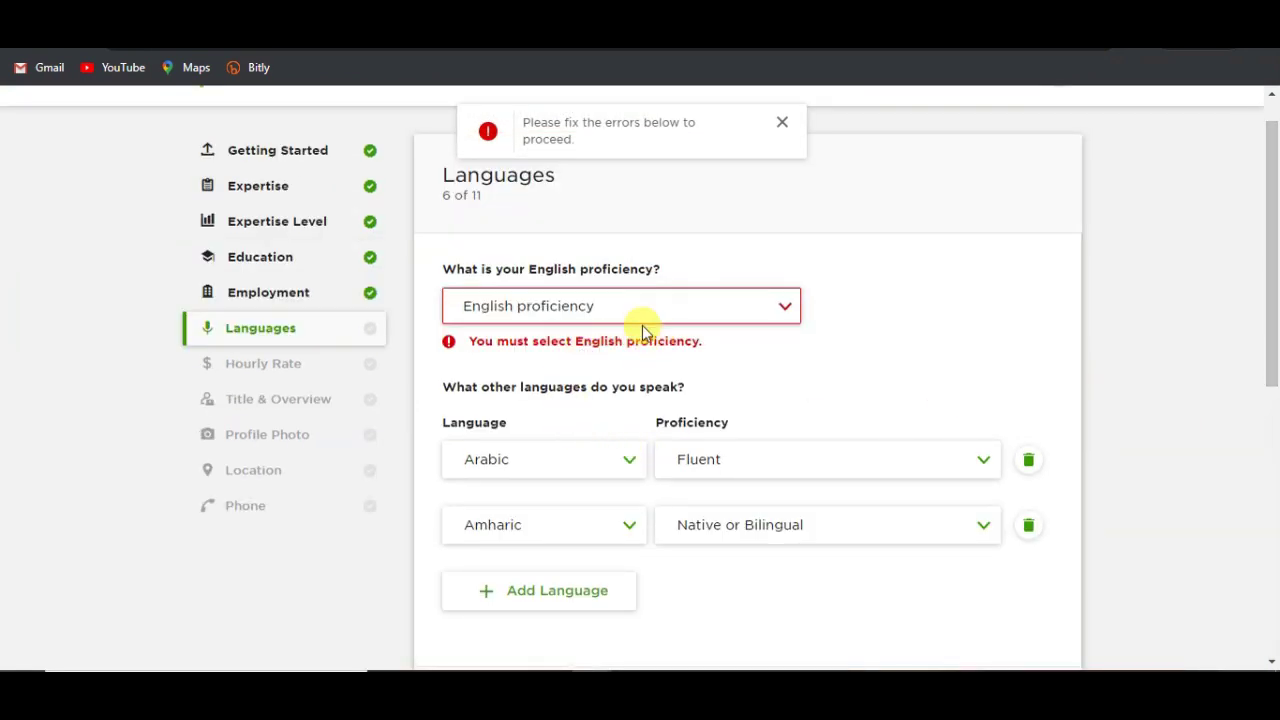
left_click(601, 300)
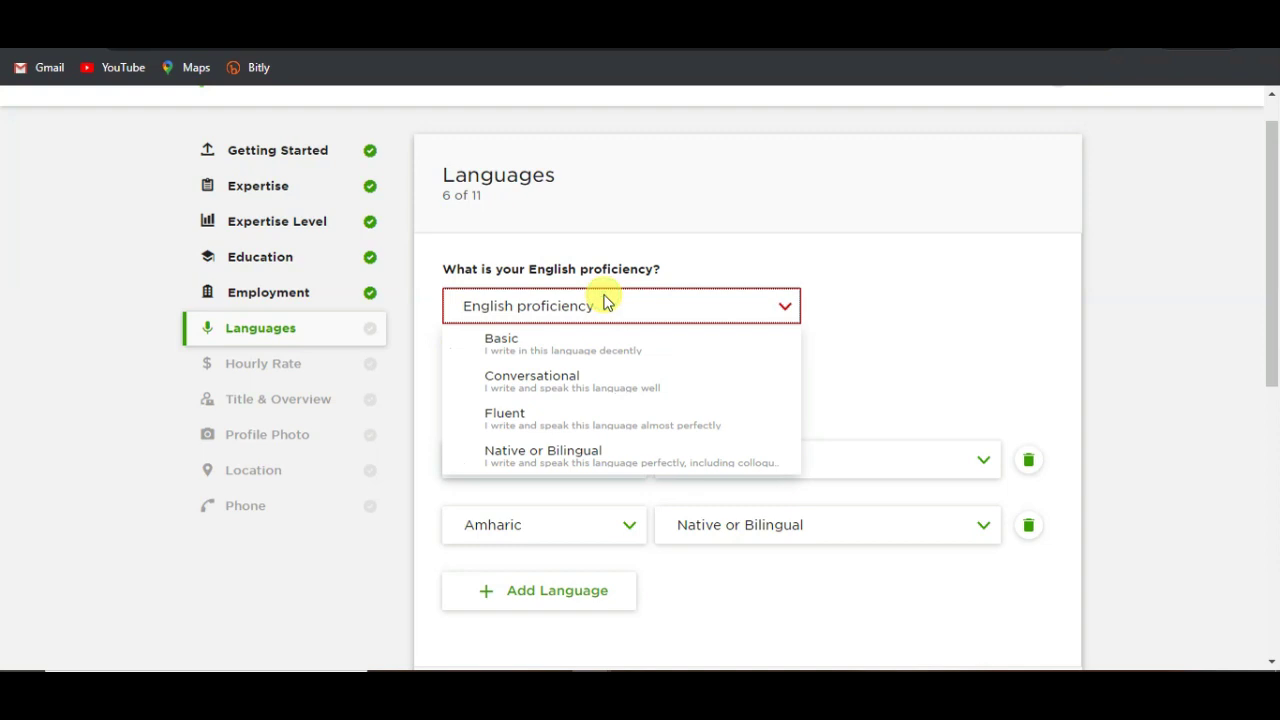
left_click(513, 424)
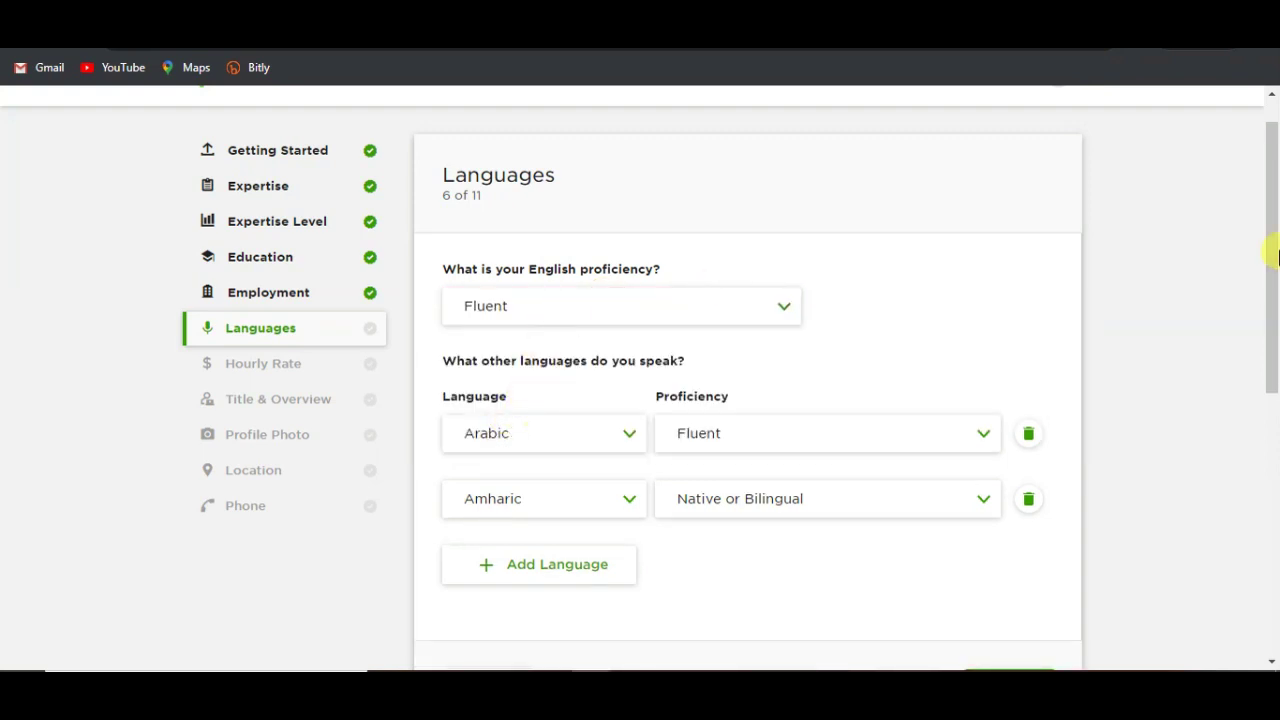
left_click_drag(1272, 246, 1228, 500)
scroll(1240, 460, "up", 2)
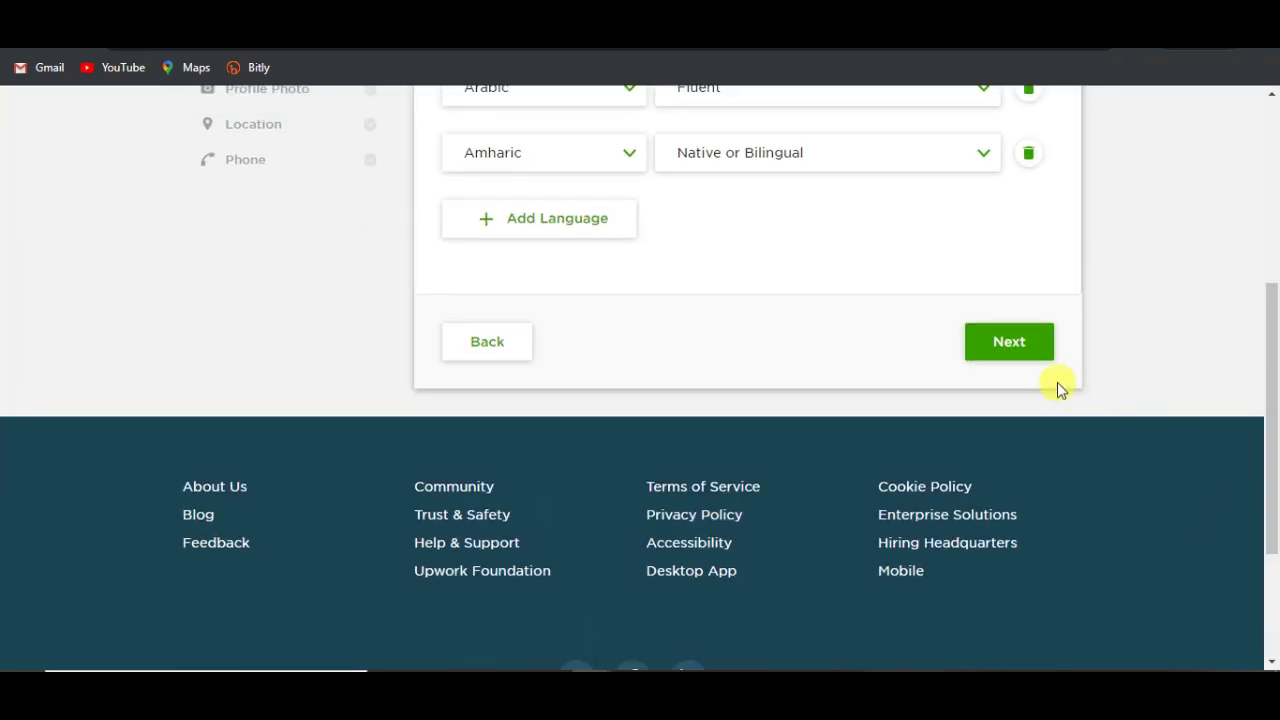
left_click(1019, 350)
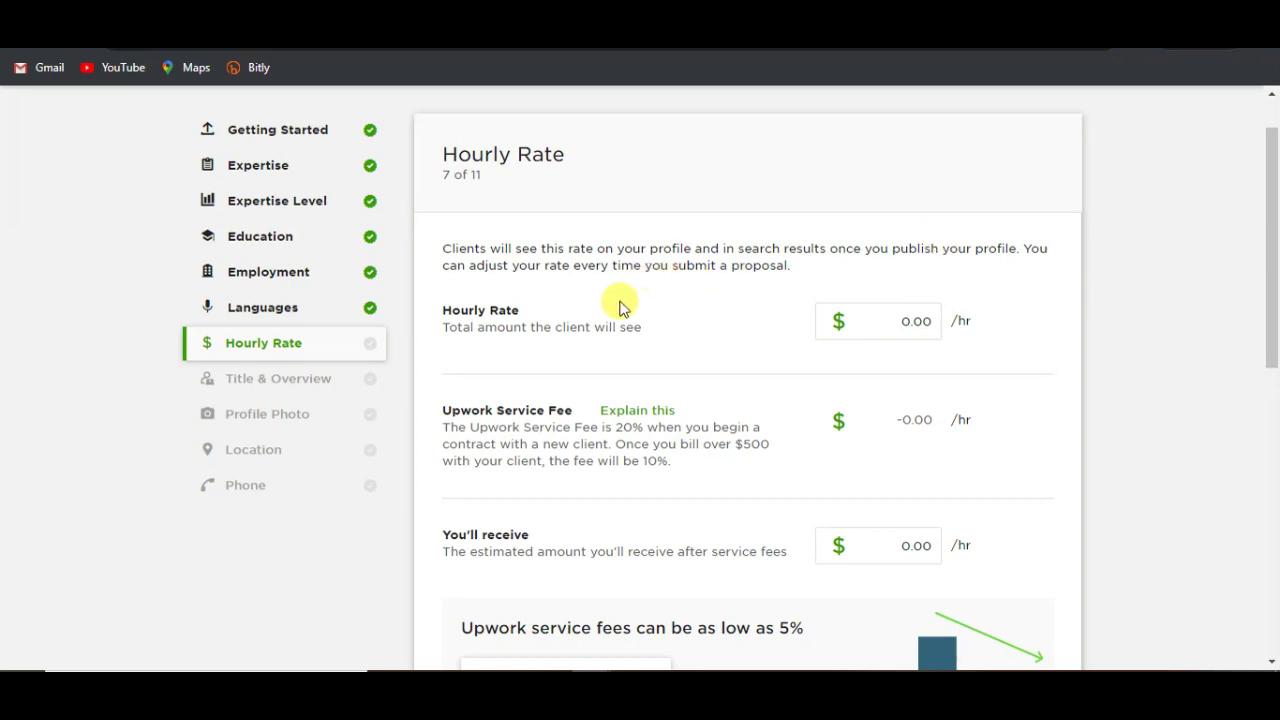
Step: Set the hourly rate to $20 and submit the Hourly Rate page
left_click(857, 316)
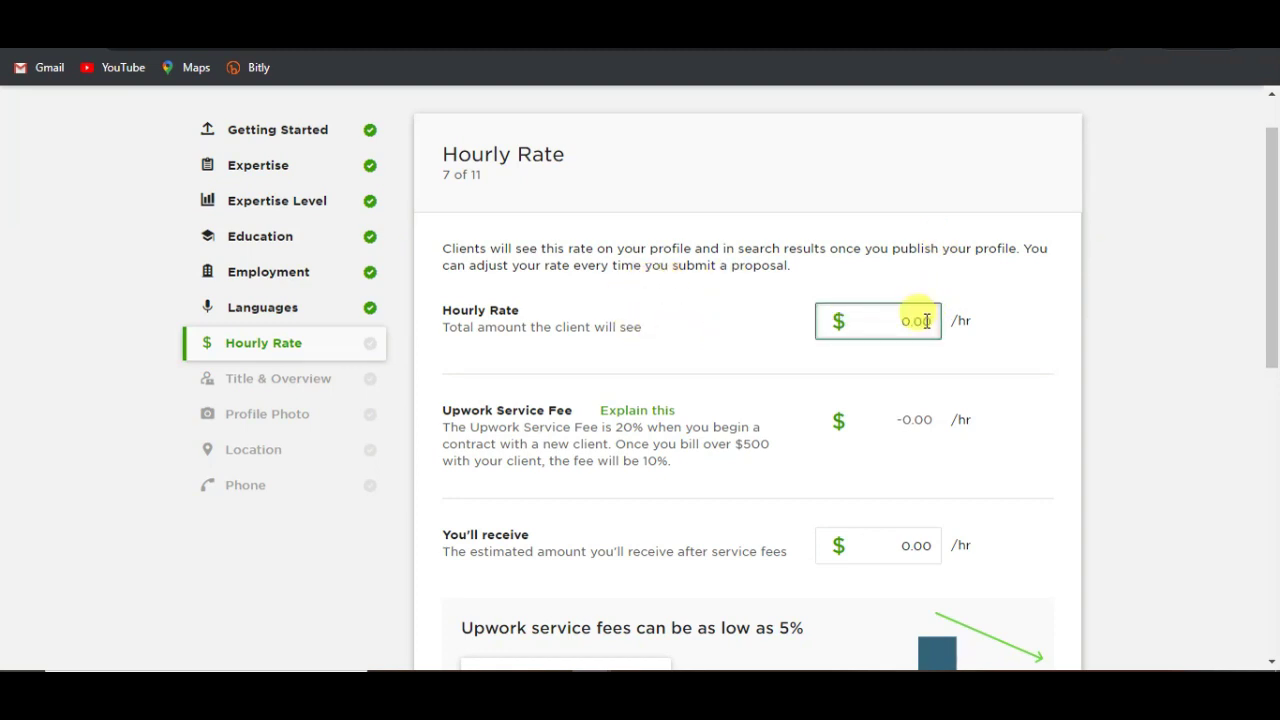
key("BackSpace")
key("BackSpace")
key("BackSpace")
key("BackSpace")
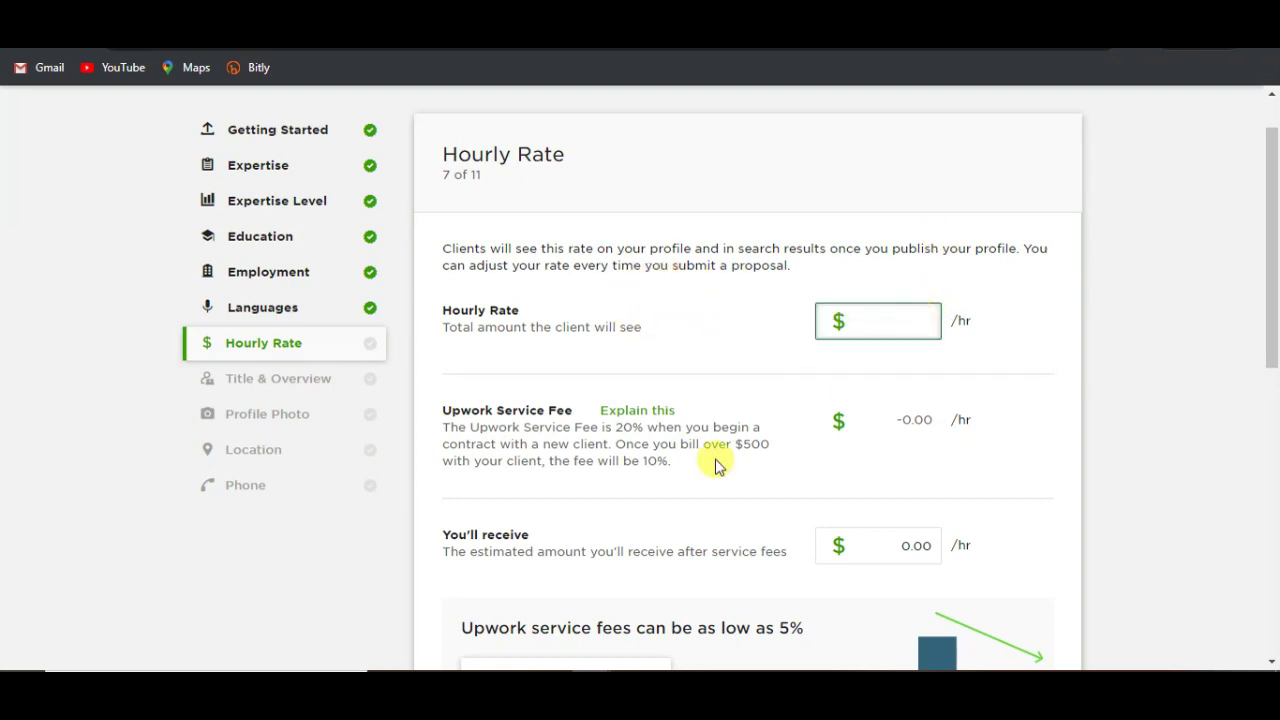
type("20")
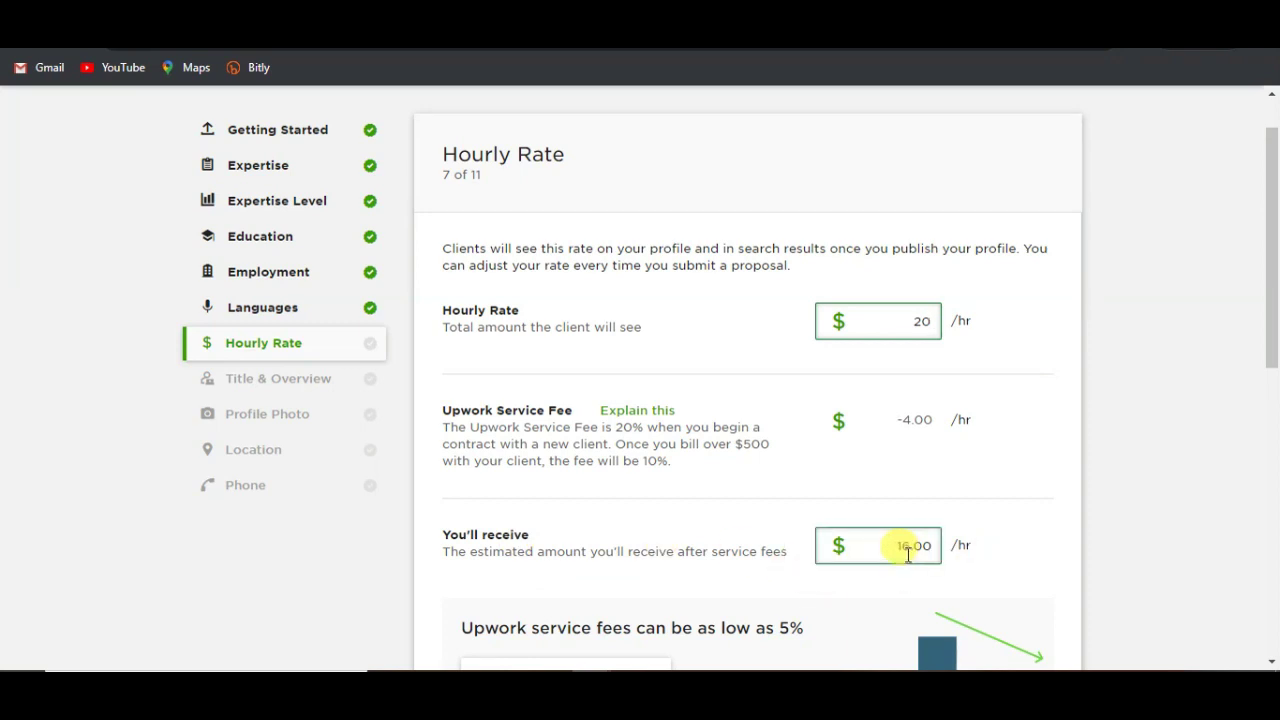
left_click_drag(1272, 258, 1276, 224)
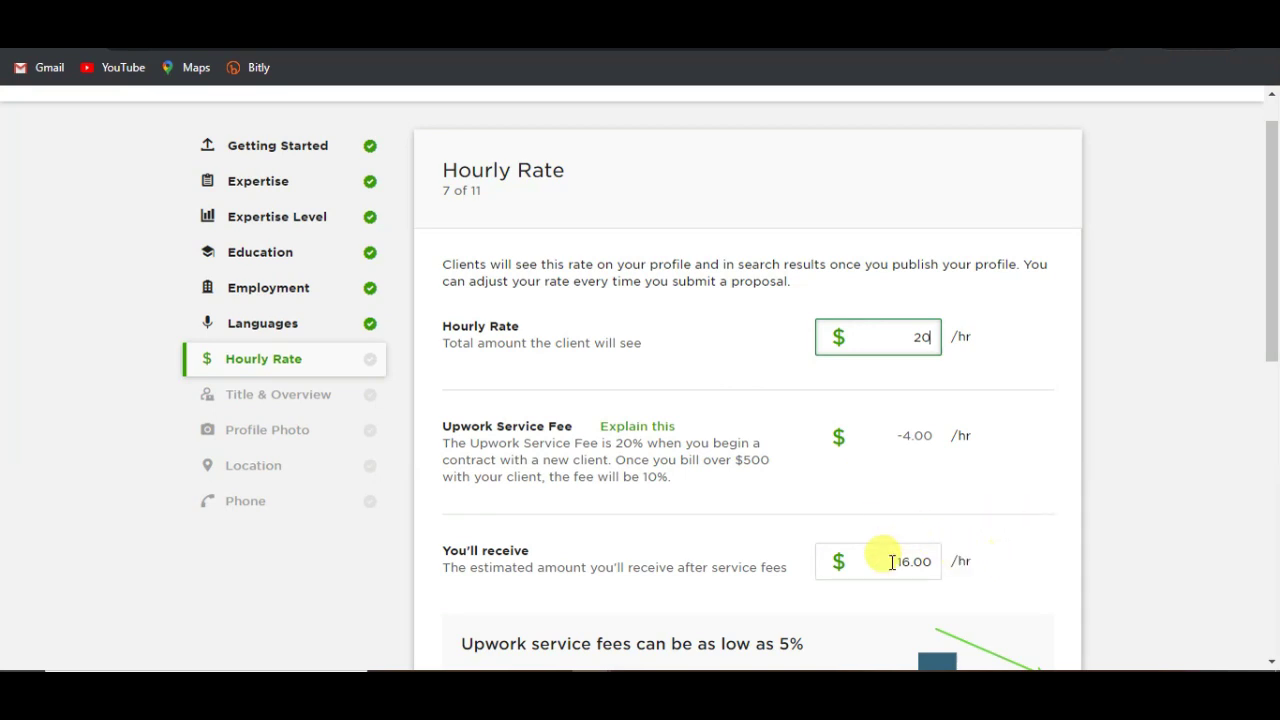
left_click_drag(1276, 224, 1089, 394)
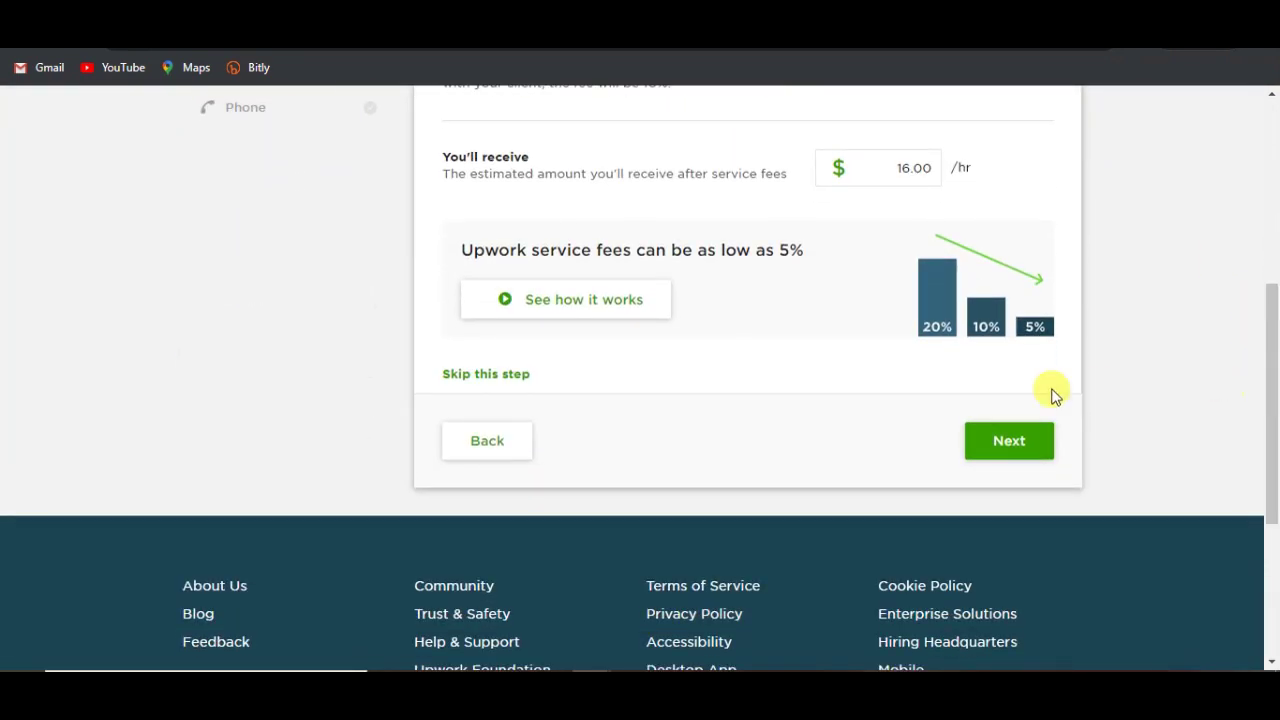
left_click(1008, 442)
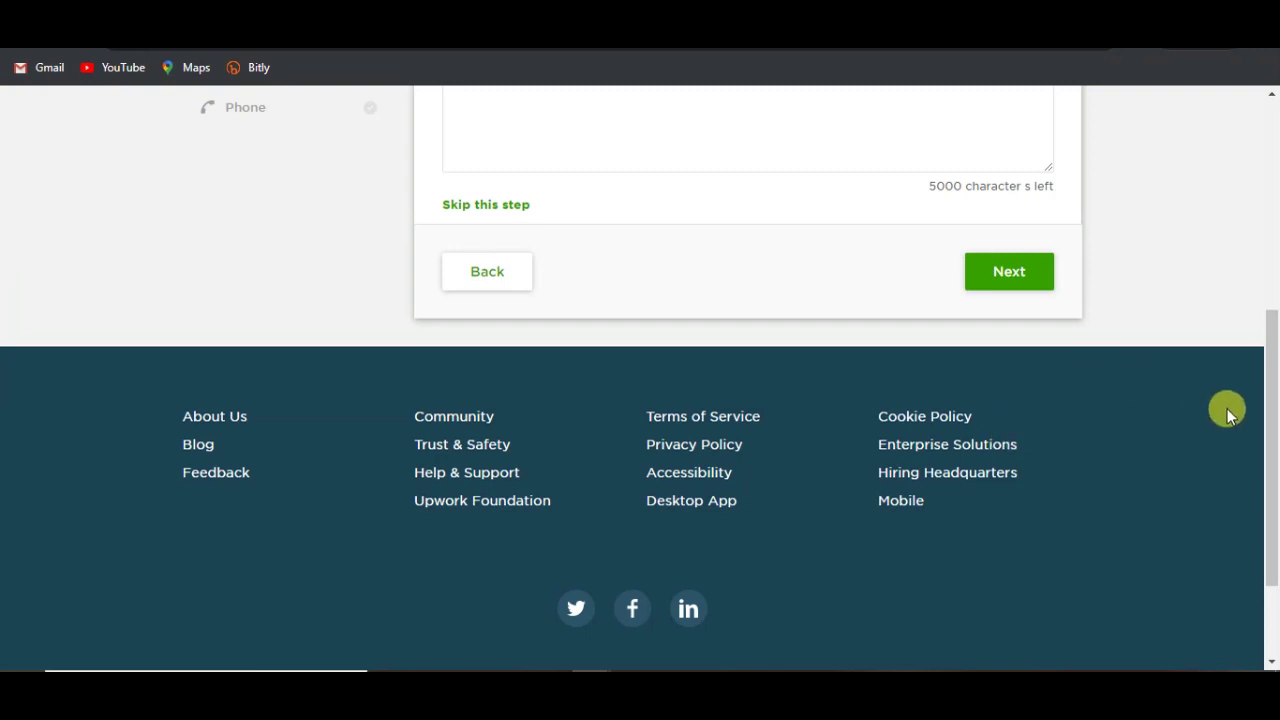
Step: Enter "English to Arabic translator" as the profile title, with both language names capitalized through the spelling suggestions
left_click_drag(1271, 429, 1275, 250)
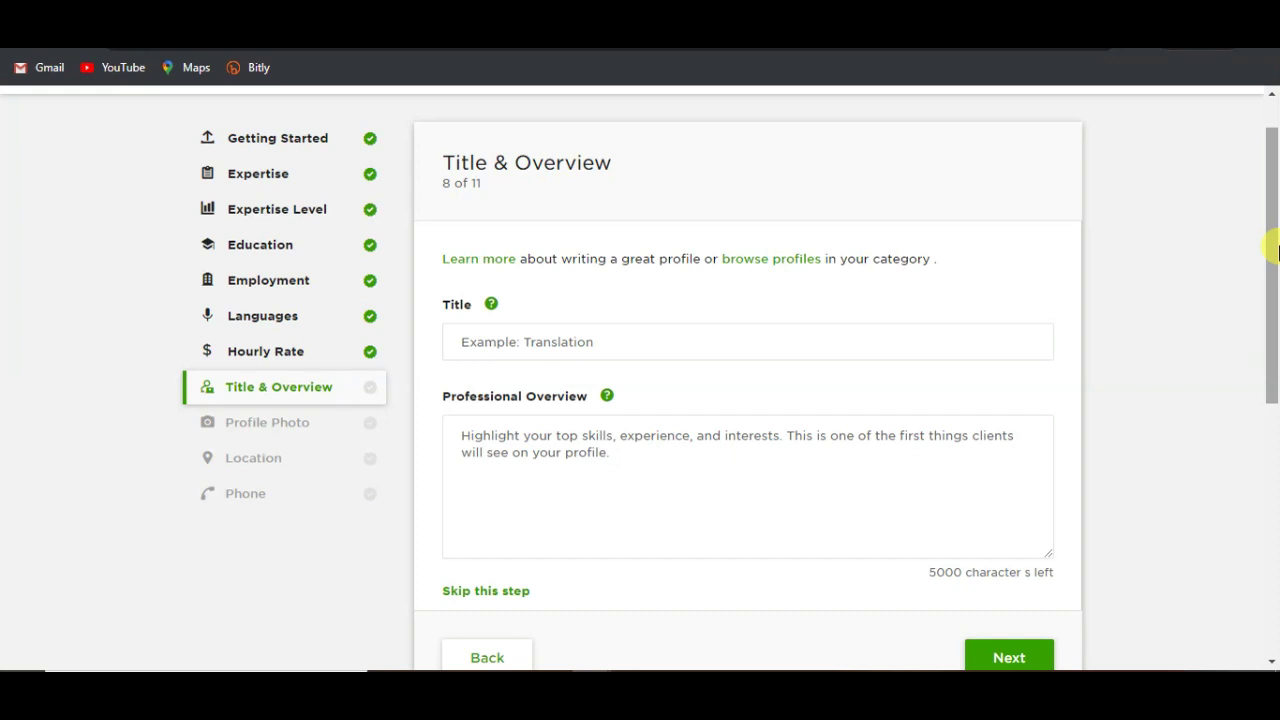
left_click_drag(1275, 250, 1275, 160)
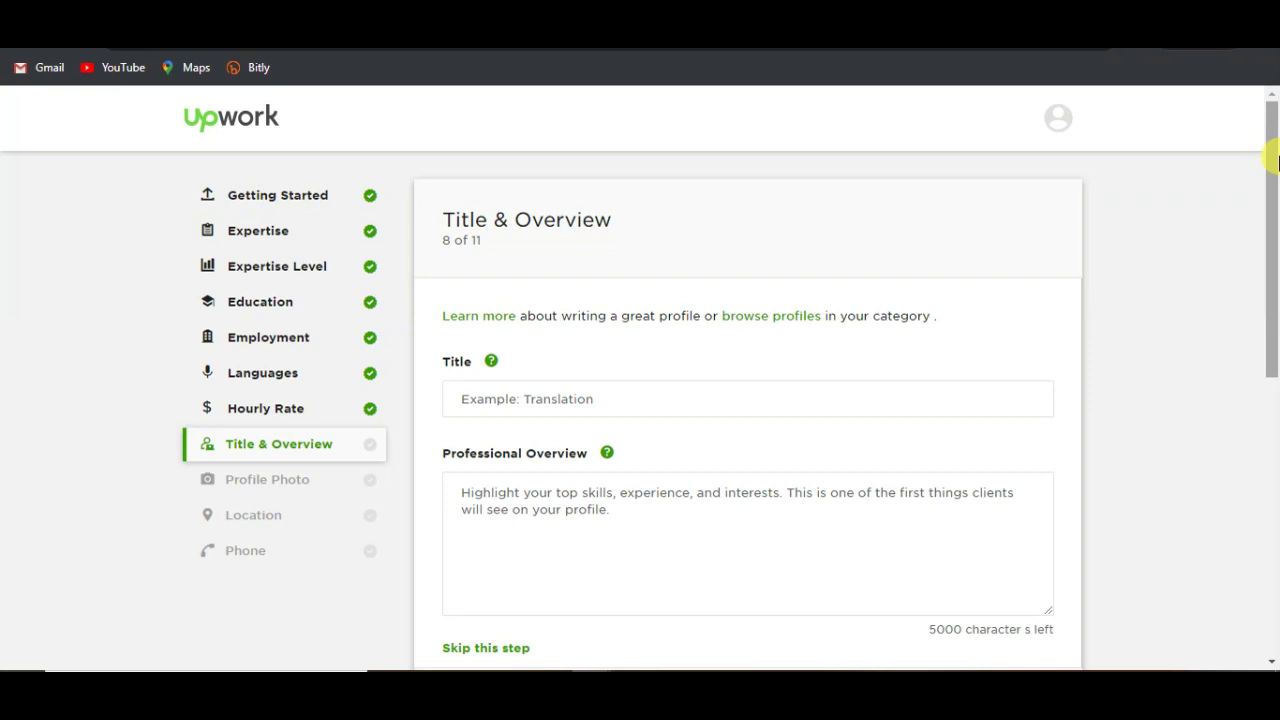
left_click_drag(1275, 160, 1275, 193)
left_click(523, 316)
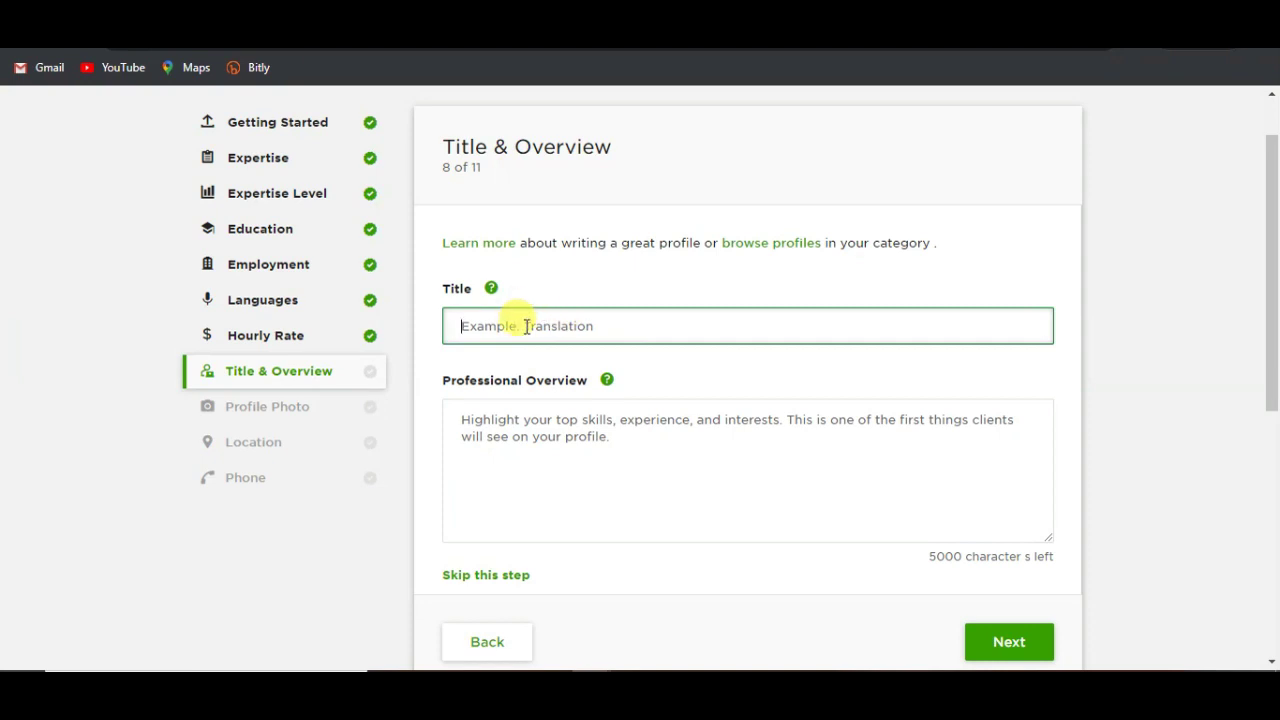
type("english to")
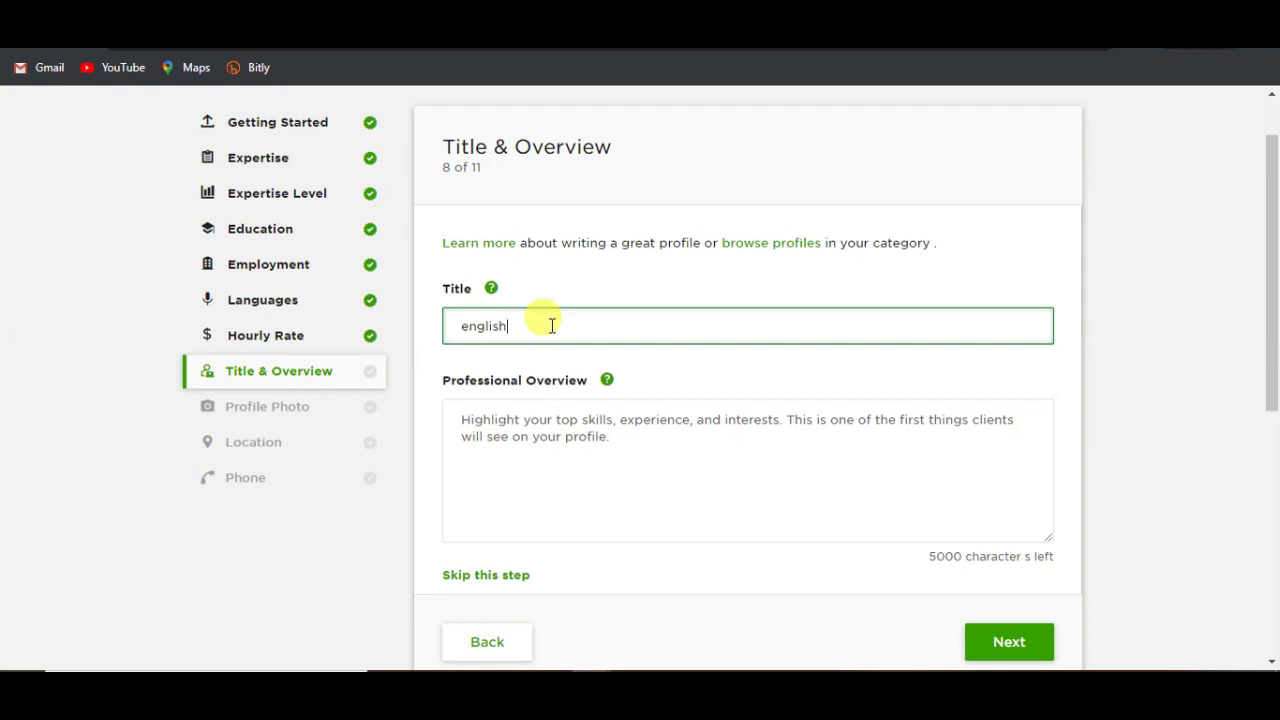
right_click(479, 329)
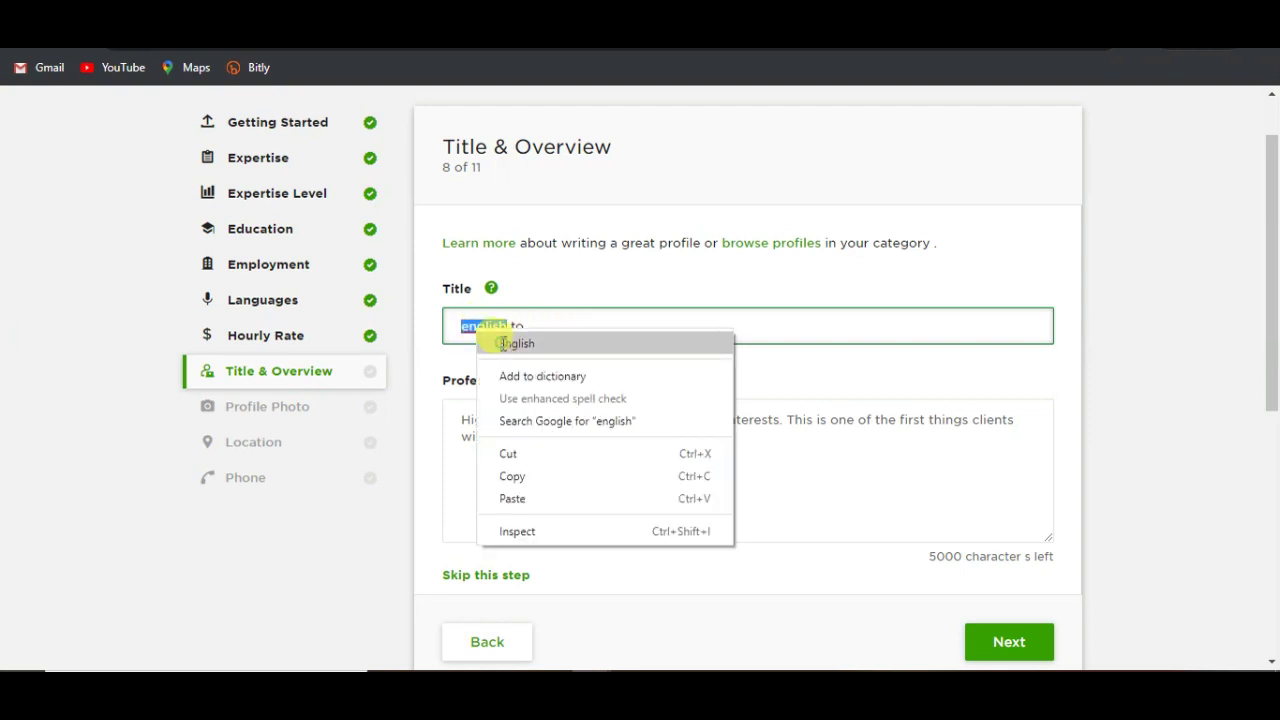
left_click(509, 344)
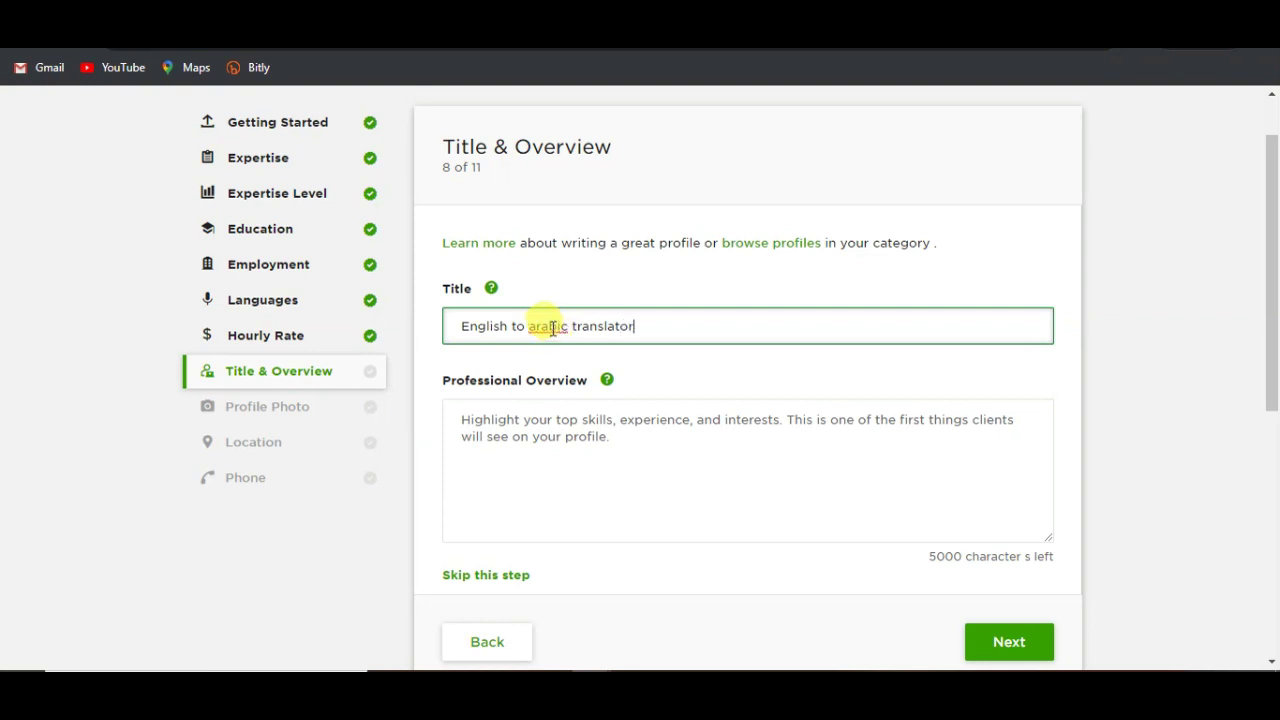
right_click(550, 328)
left_click(588, 345)
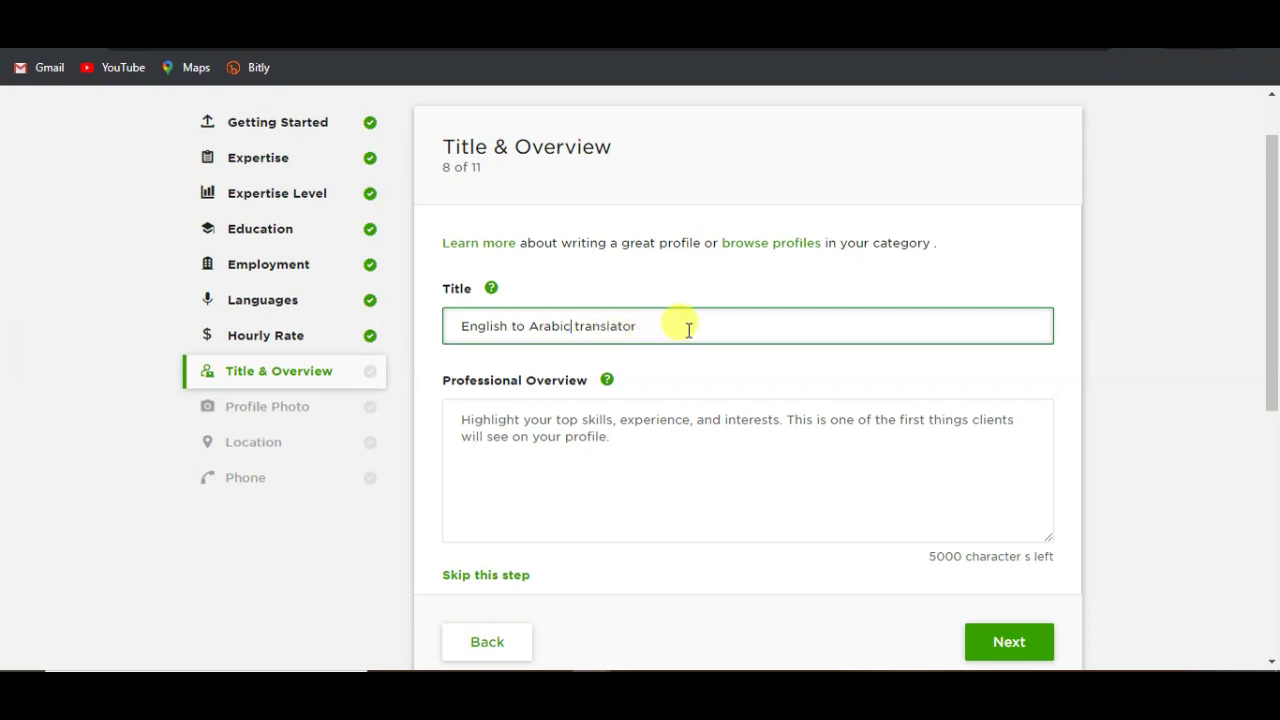
Step: Begin the Professional Overview with "am a freelance", correcting the spelling of "freelance" with the suggested word
left_click(553, 441)
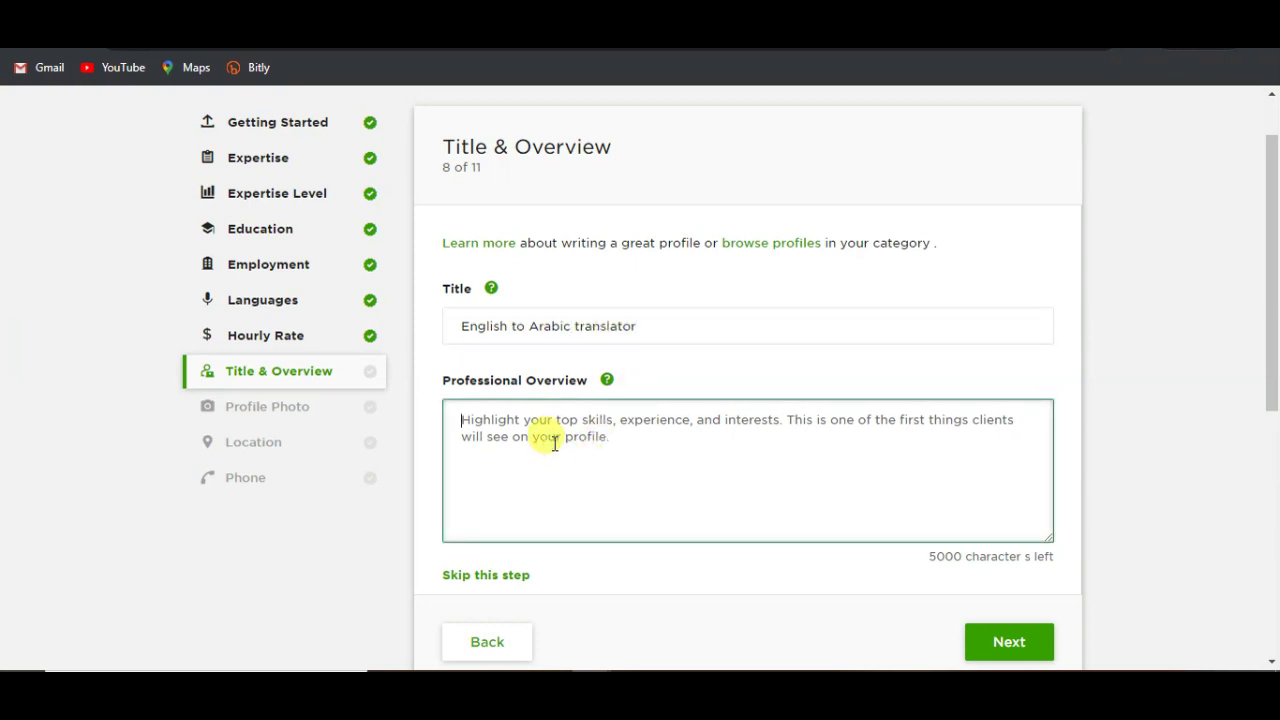
type("am a frilanc")
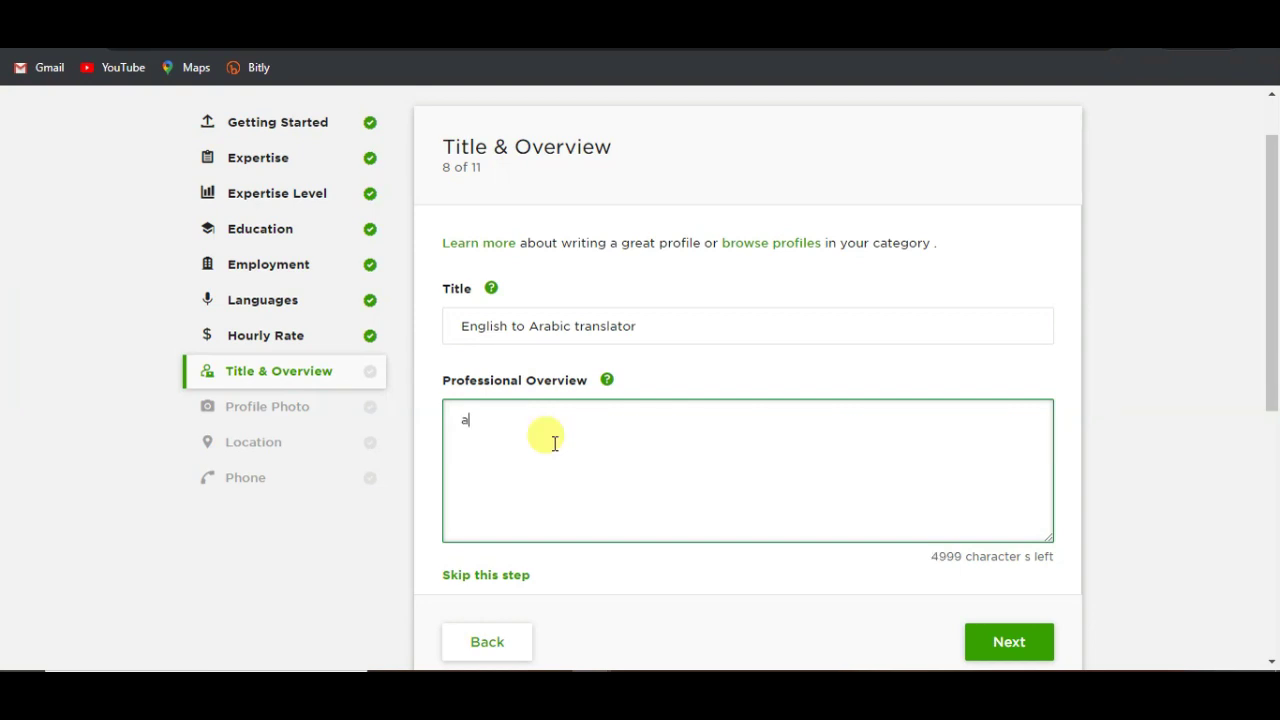
scroll(620, 390, "down", 2)
type("e")
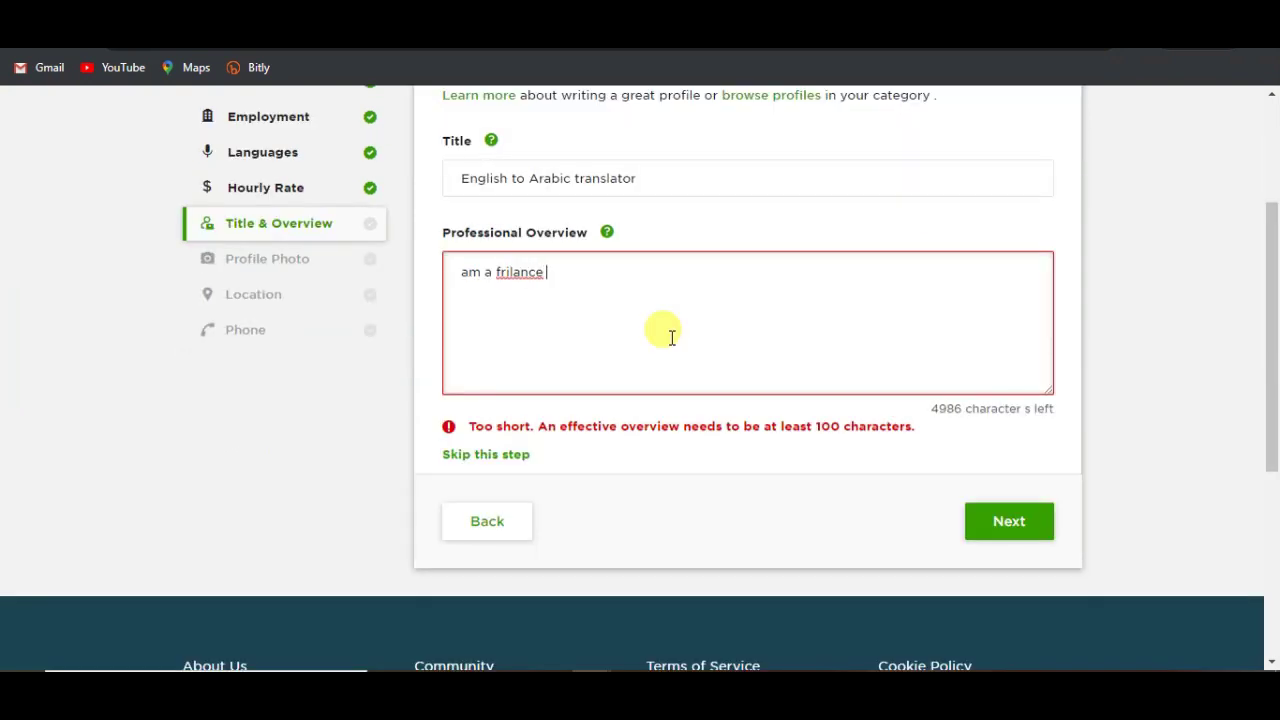
right_click(524, 274)
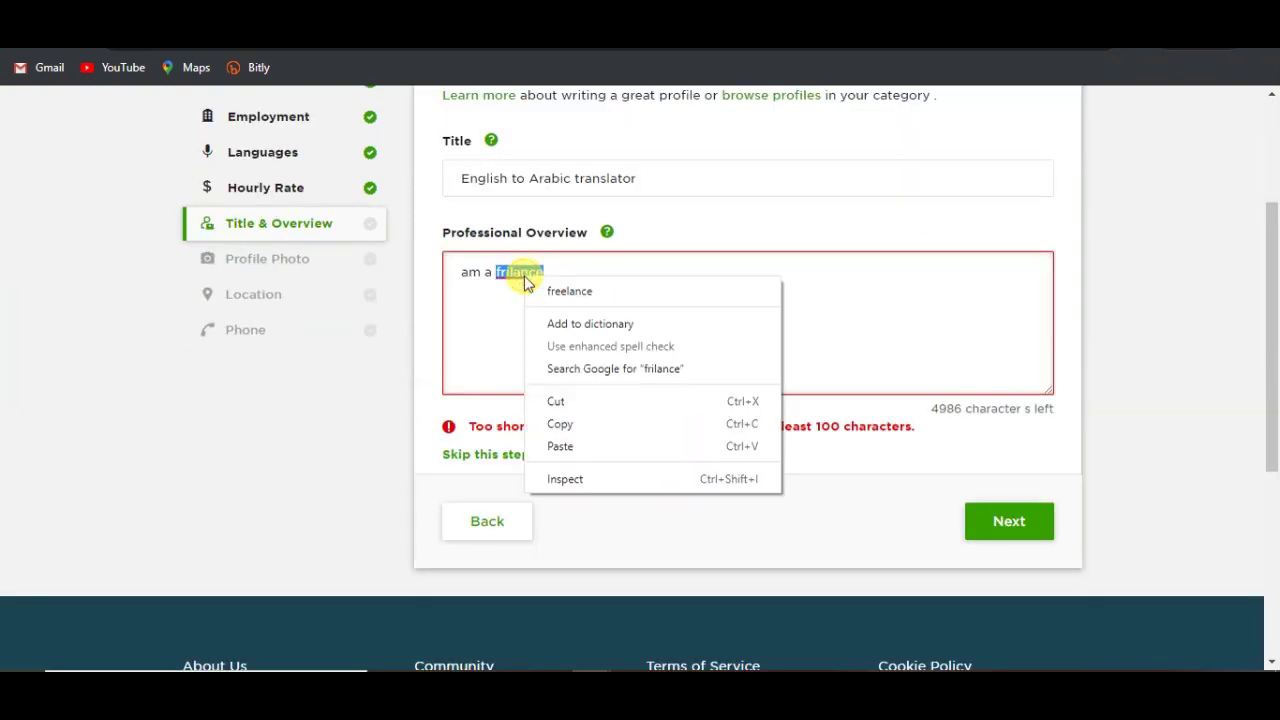
left_click(560, 289)
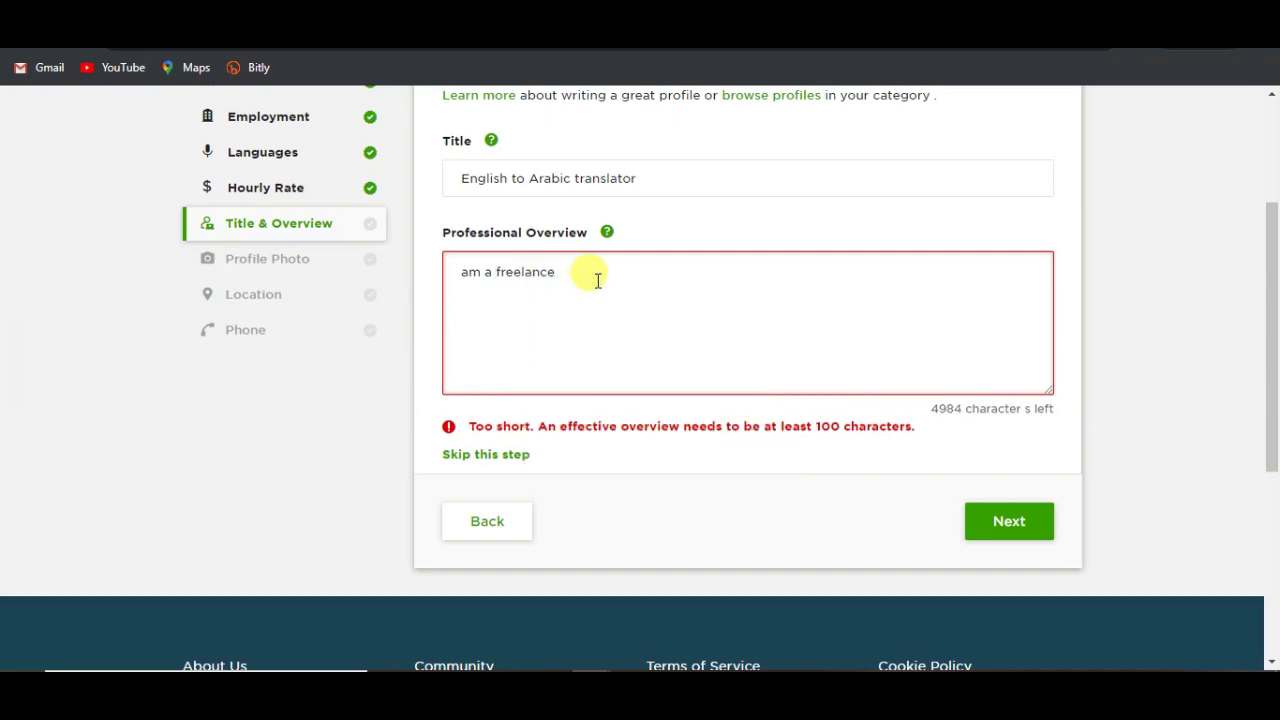
Step: Continue the overview sentence with "translator English to Arabic", applying the suggested capitalization to both language names
type("eng")
type("nsl")
type("ato")
type("r eng")
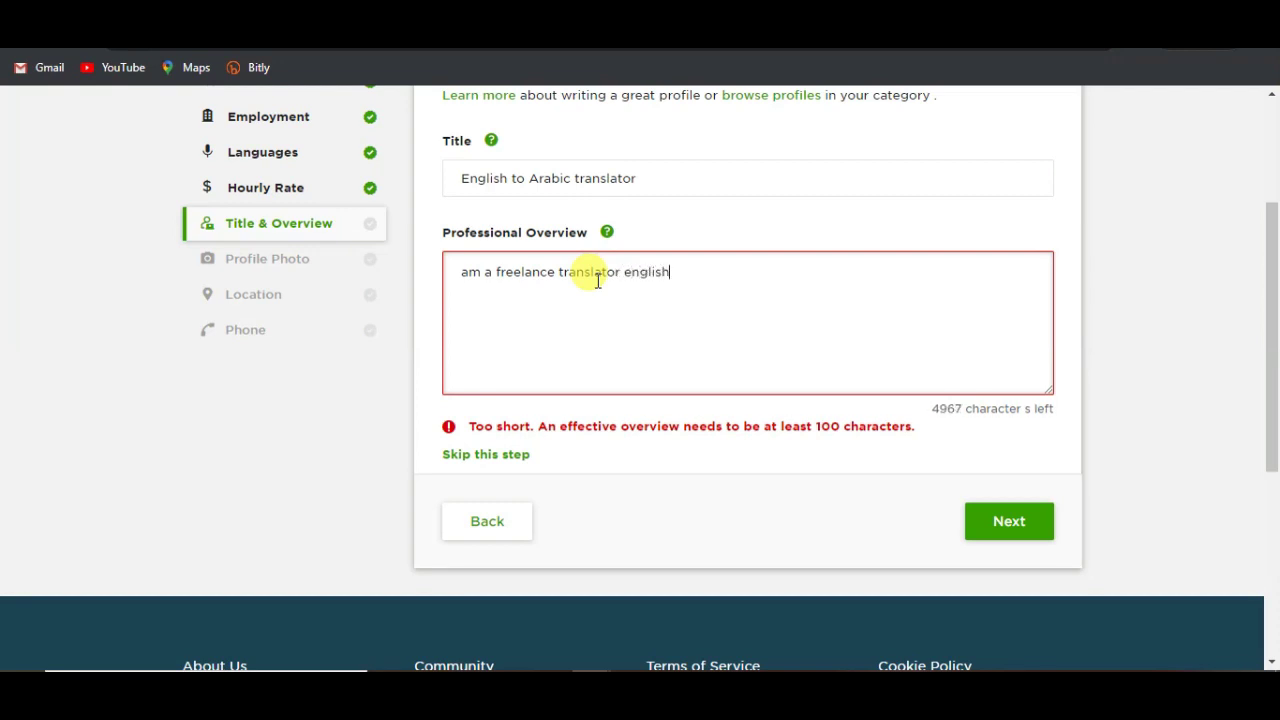
type("amha")
key("BackSpace")
key("BackSpace")
key("BackSpace")
type("rabic")
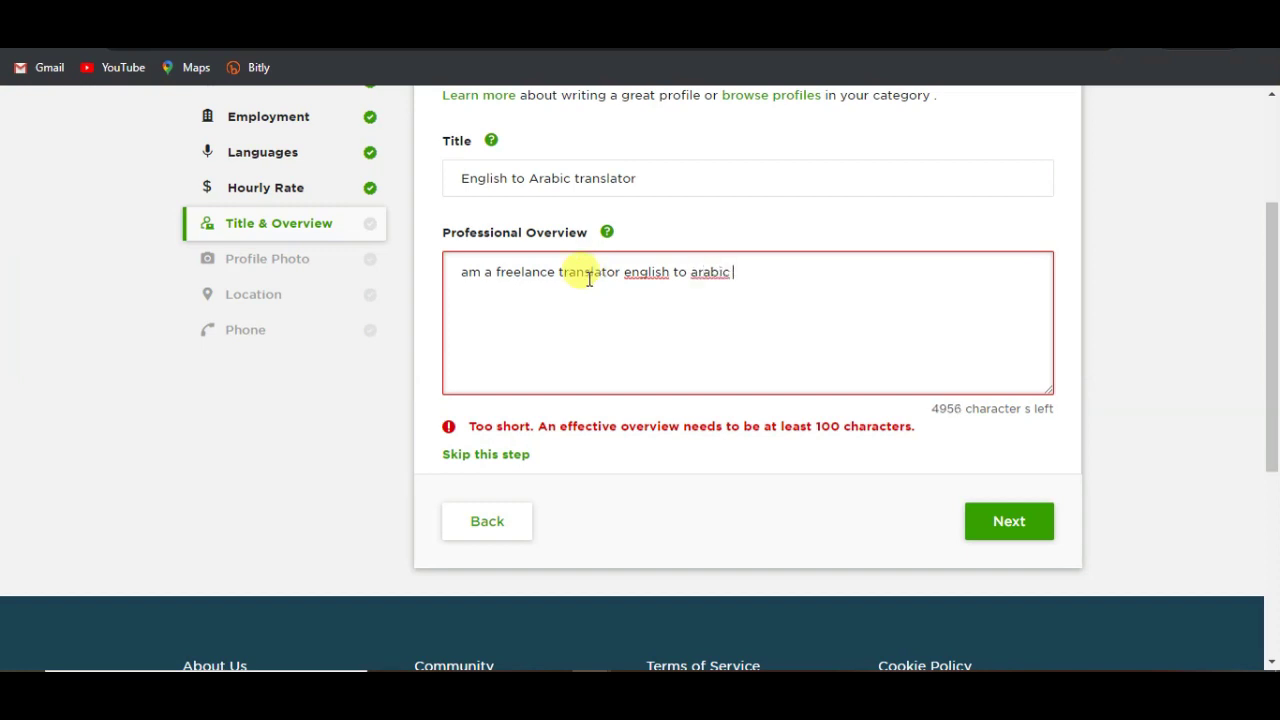
right_click(650, 275)
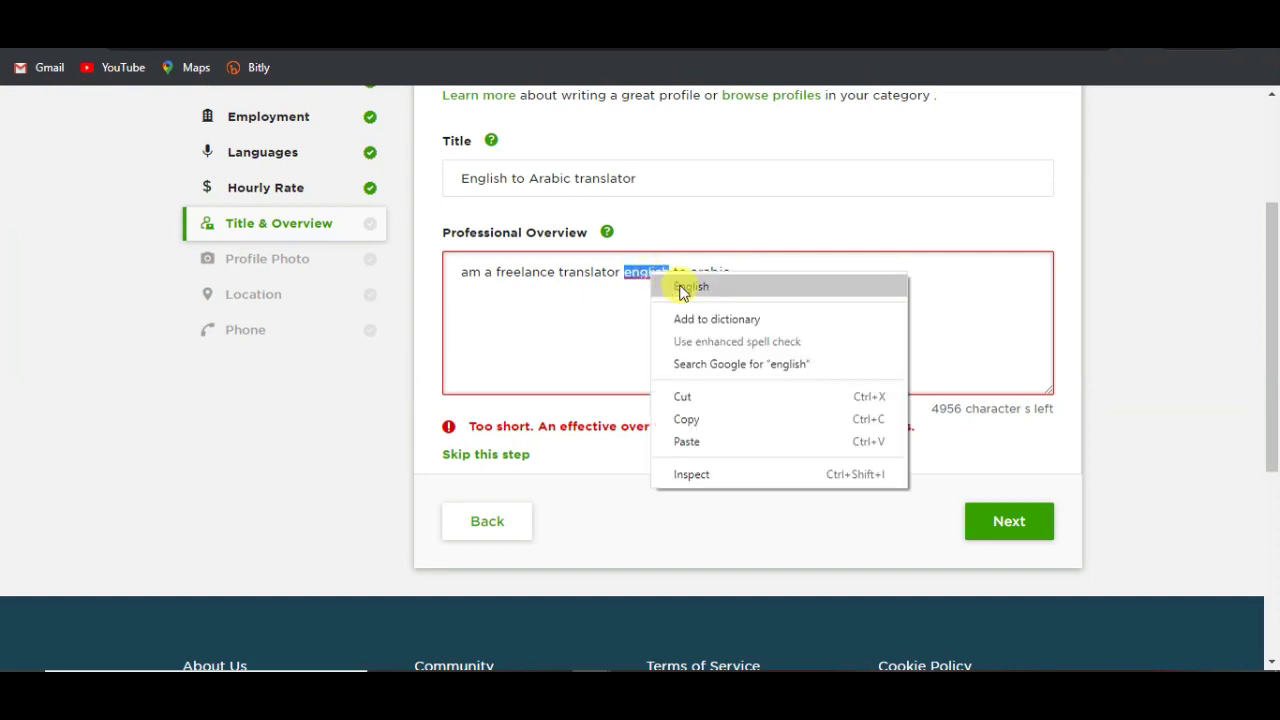
left_click(690, 286)
right_click(710, 275)
left_click(740, 290)
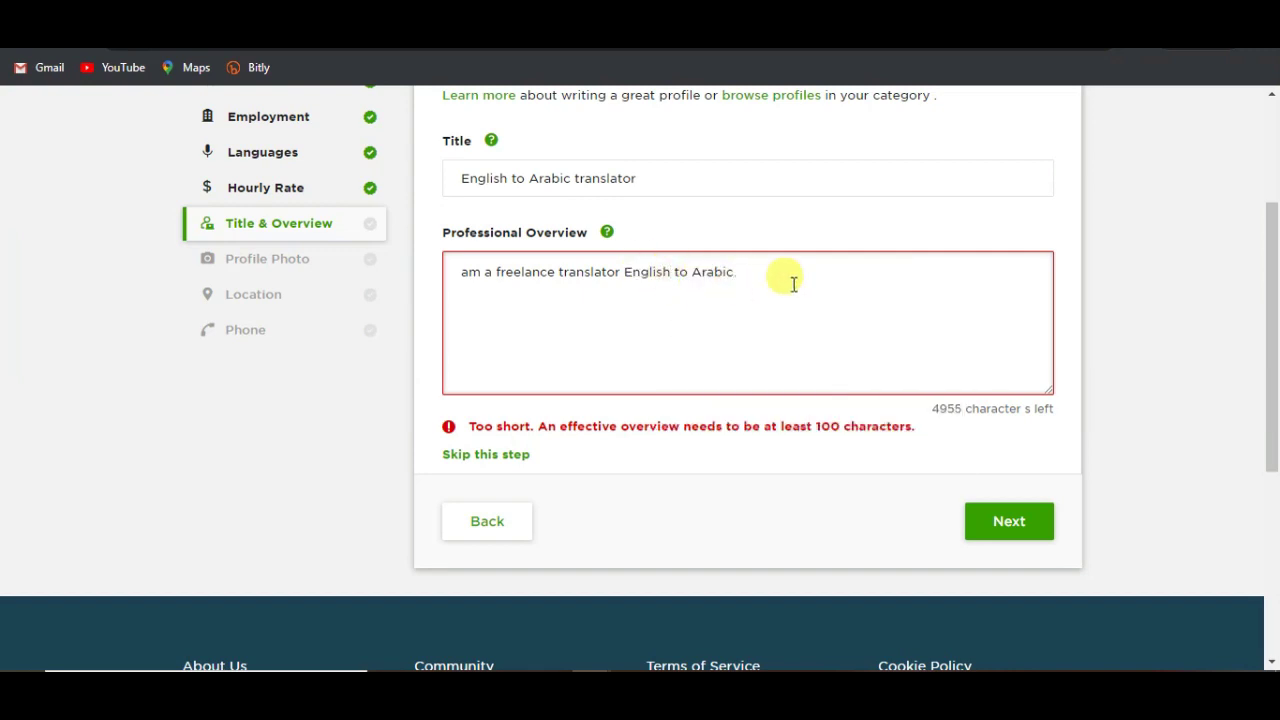
Step: Add "i have been working different company." to the overview with its misspellings corrected, and try to submit the page
type(".i have been wo")
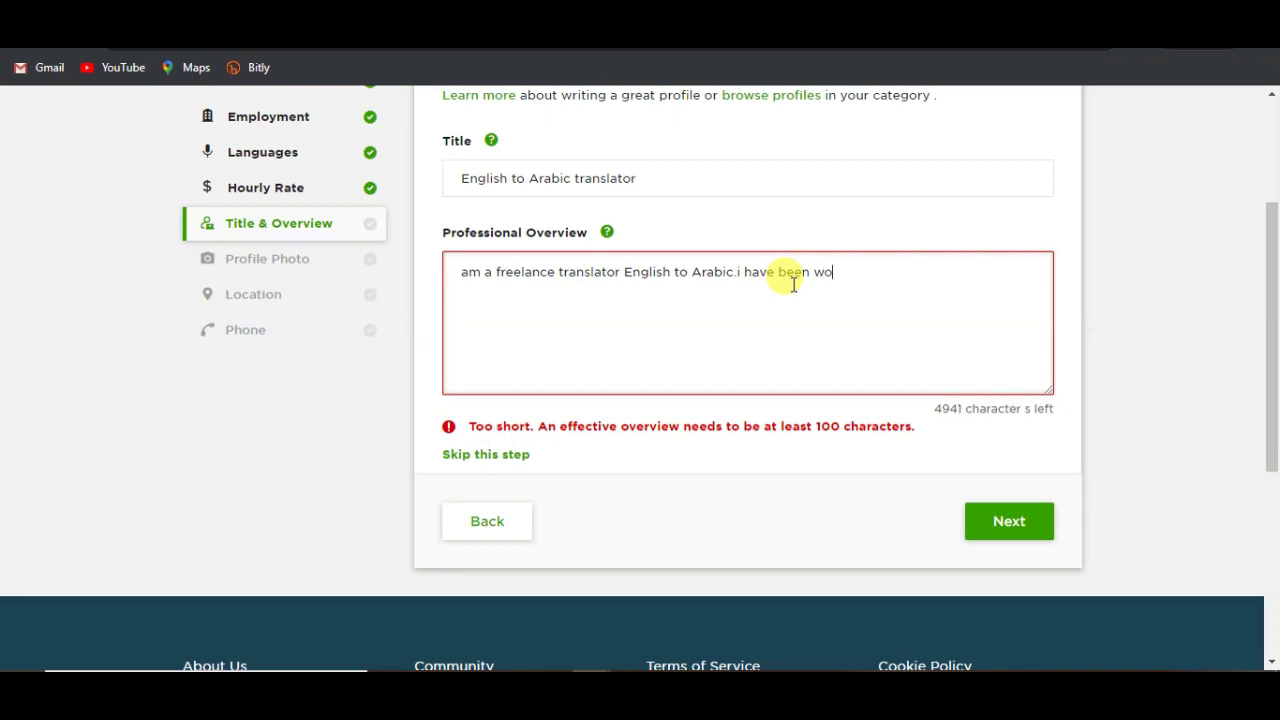
type("rking differnt ")
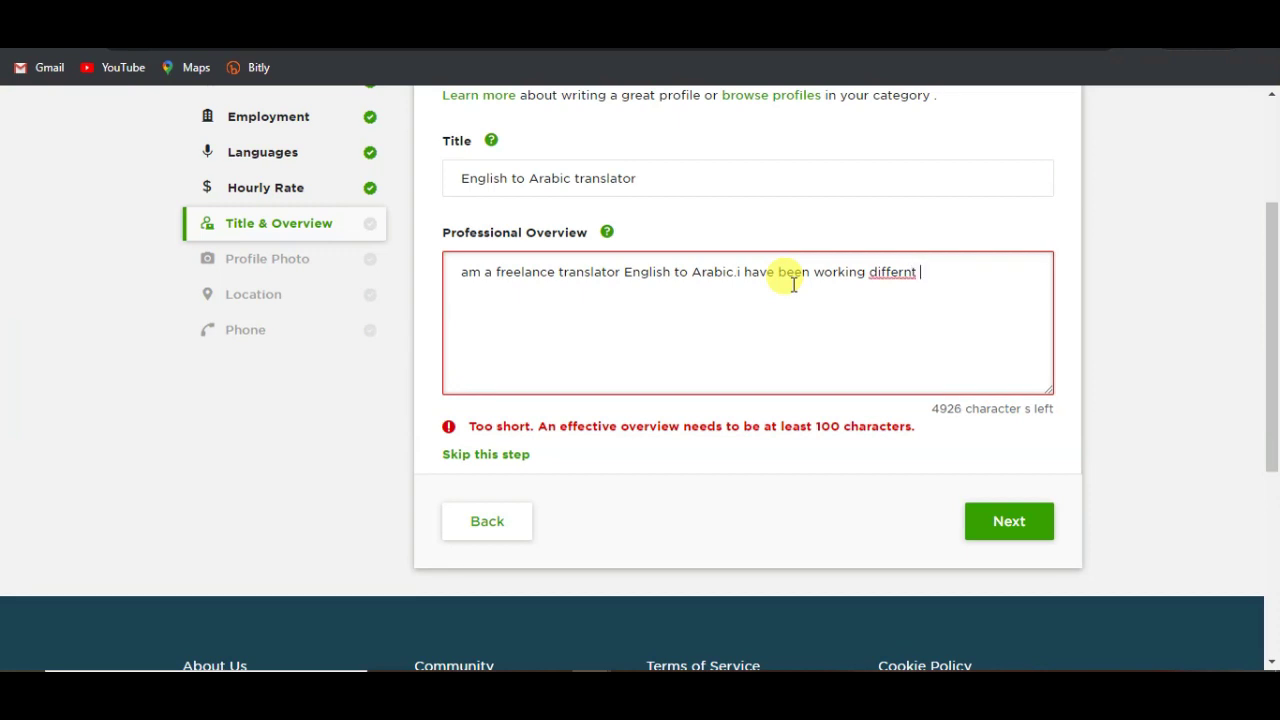
type("compuny")
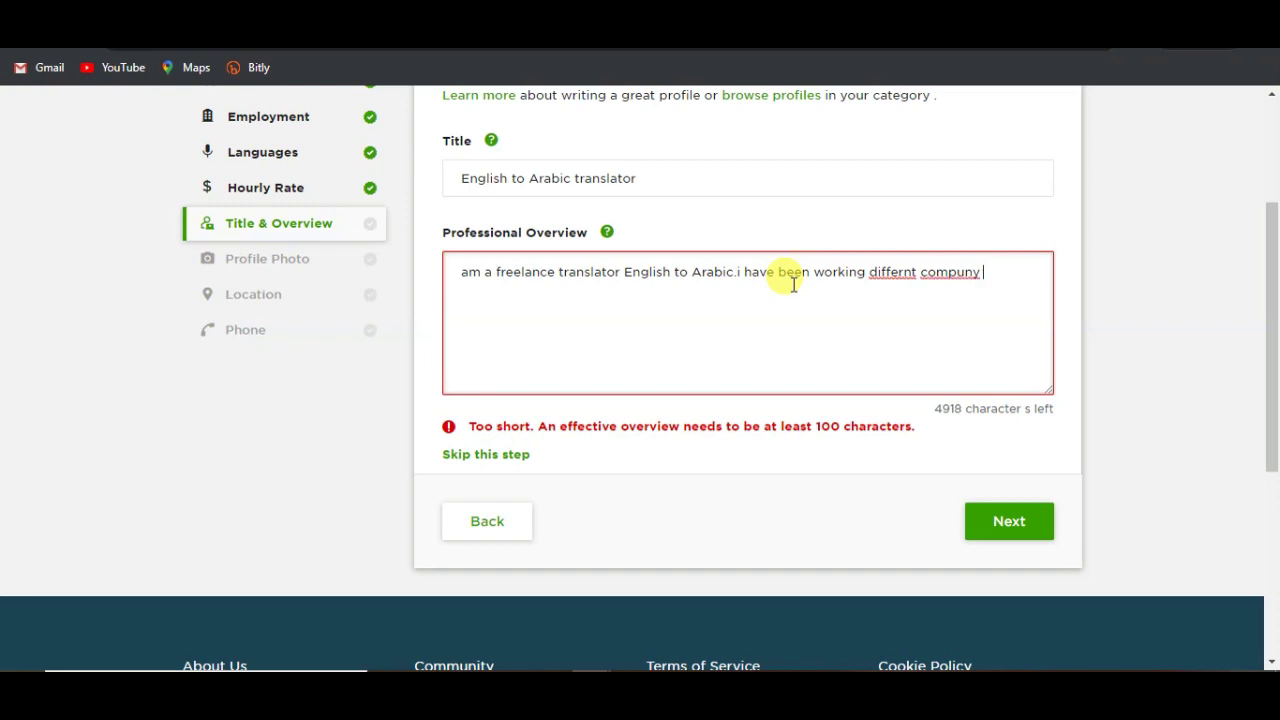
right_click(908, 273)
left_click(924, 290)
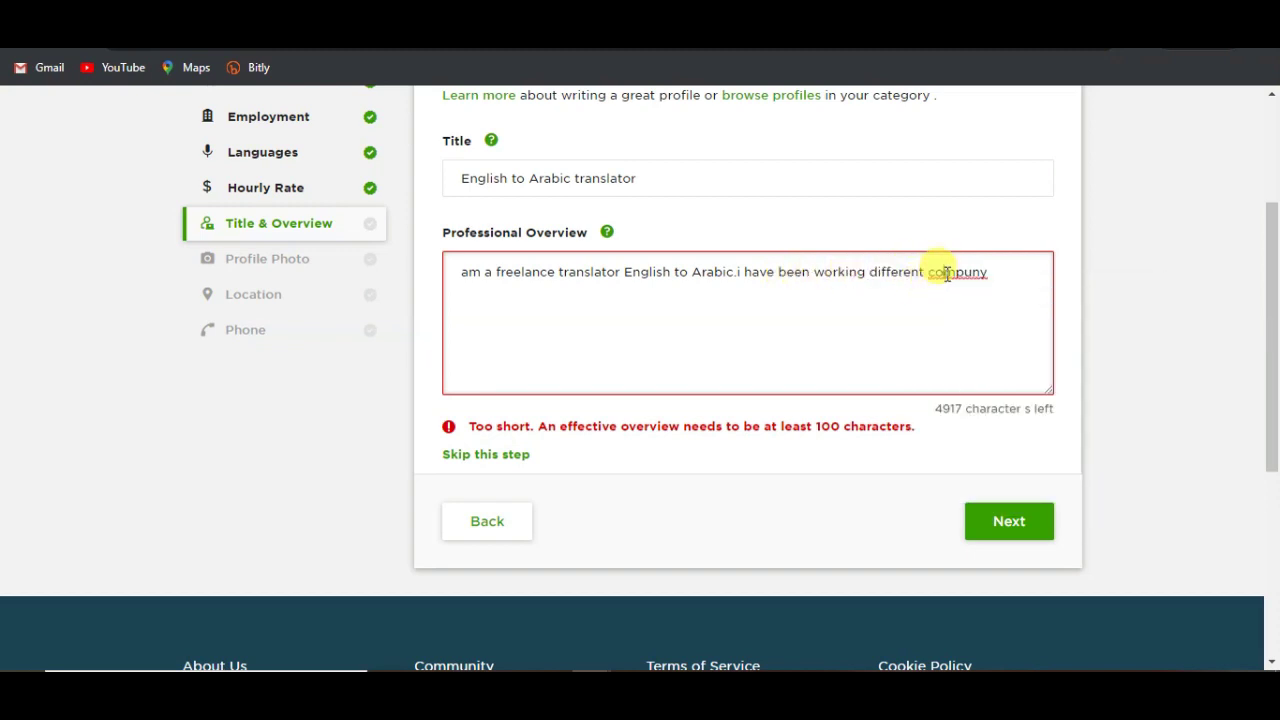
right_click(947, 273)
left_click(968, 289)
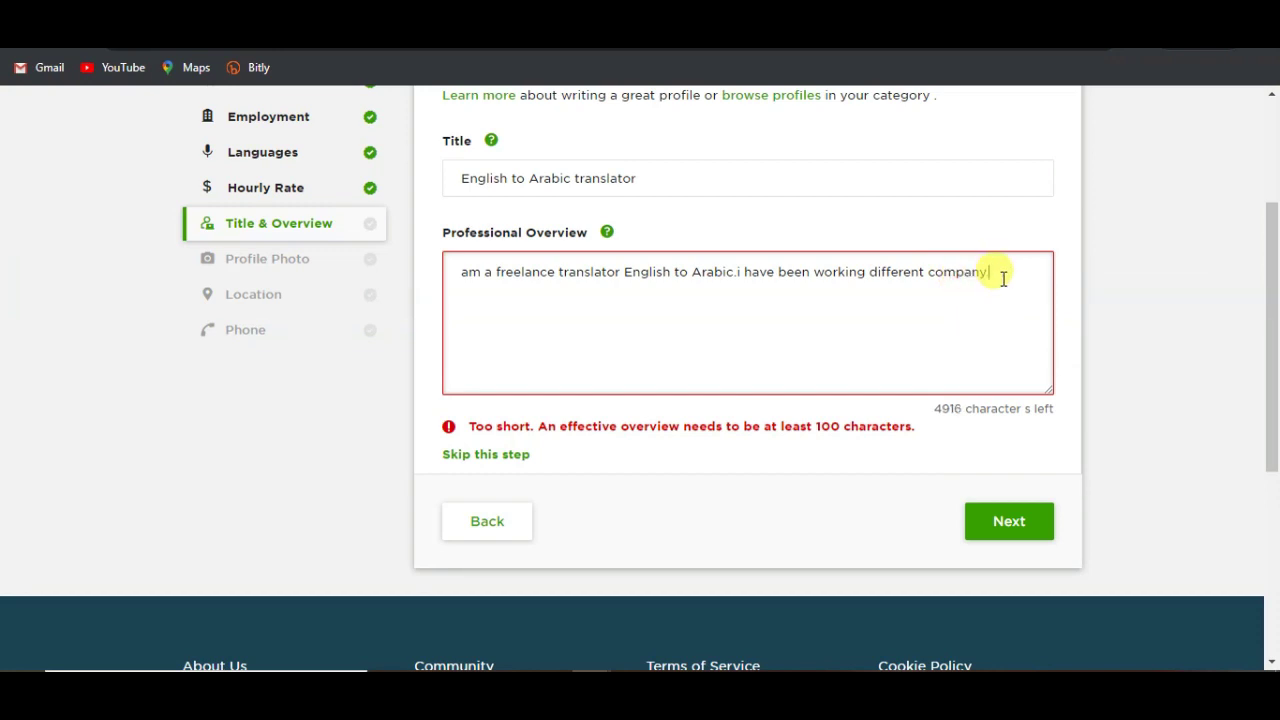
left_click(1005, 533)
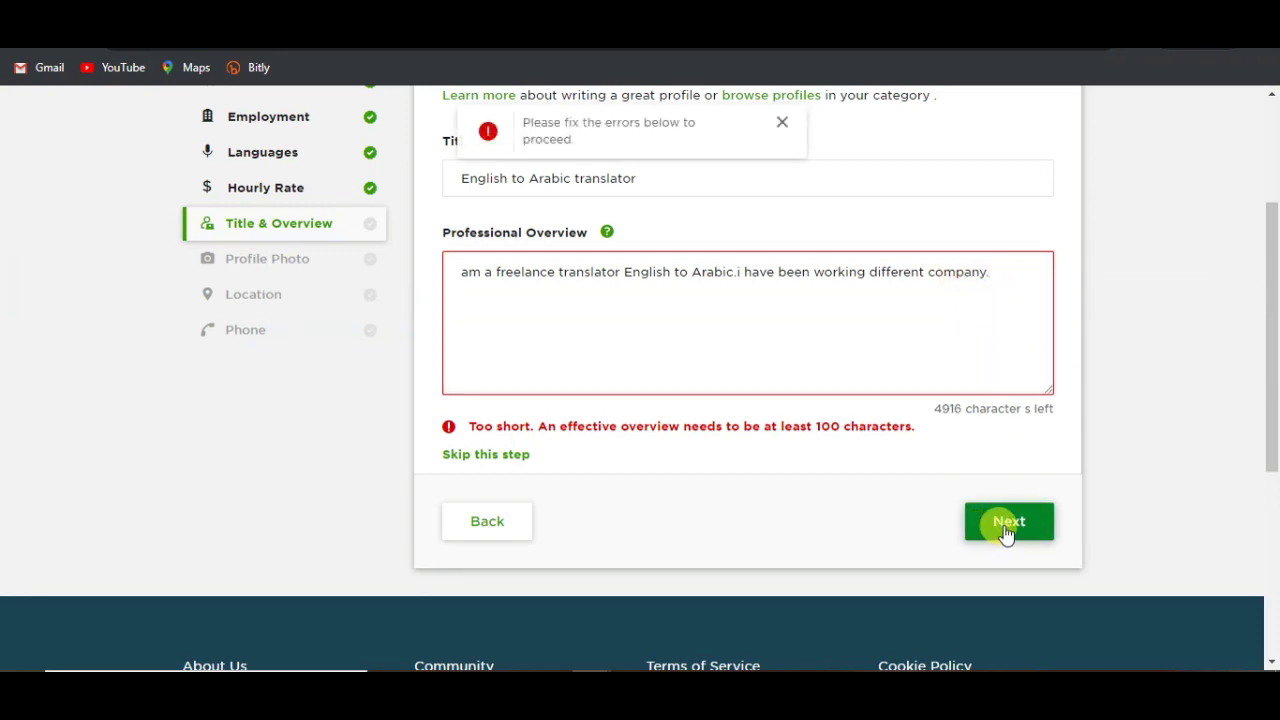
Step: Extend the overview with "so if u Del with me i will work for you...." and submit the Title & Overview page
left_click(1006, 283)
type("so")
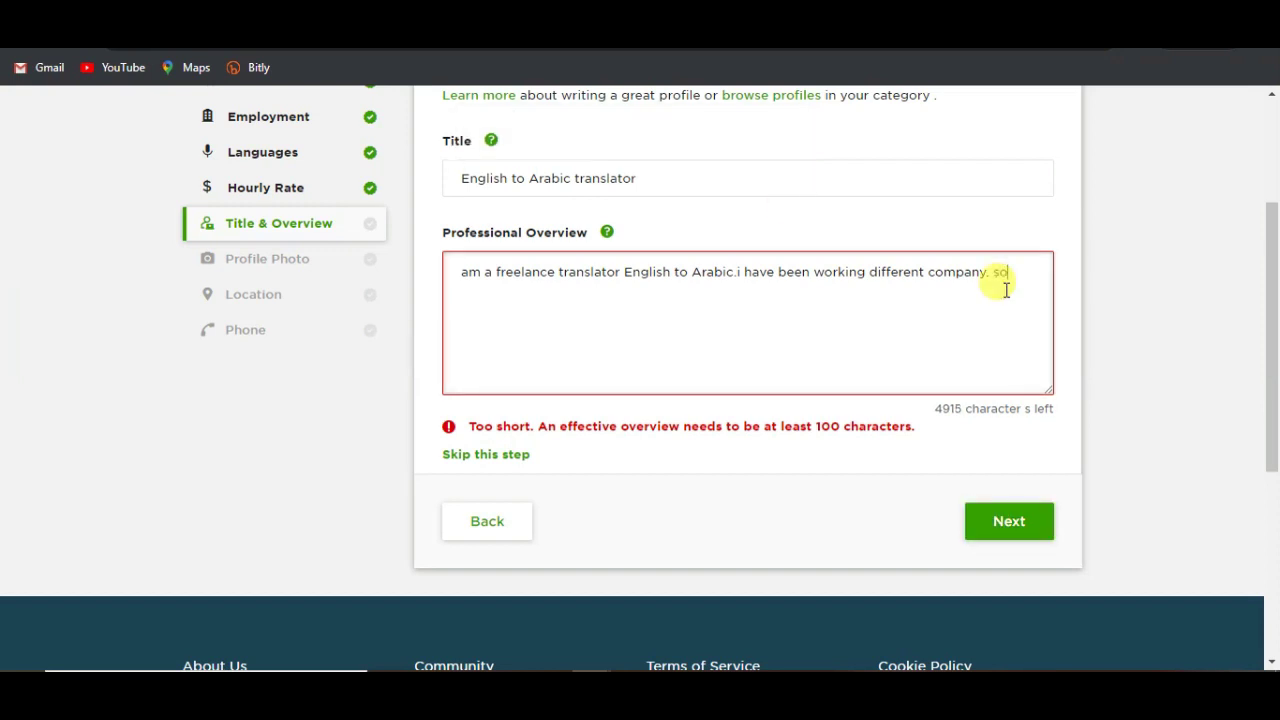
type(" if u")
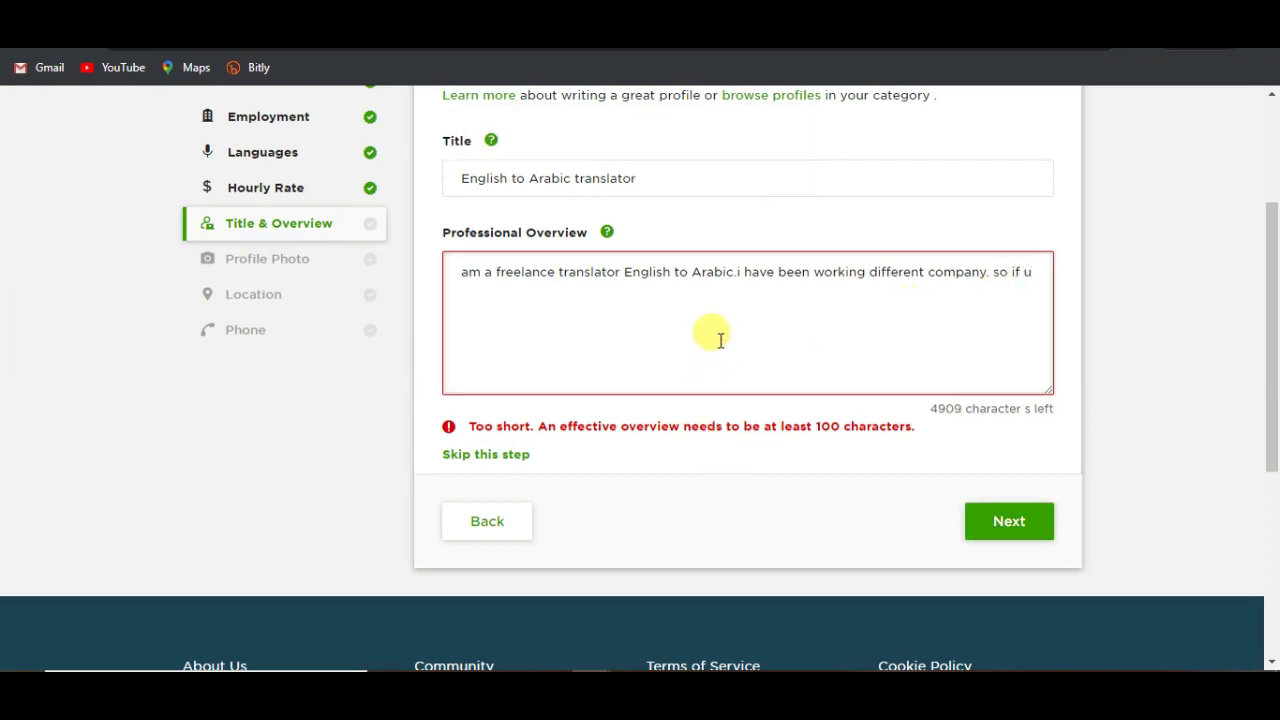
type(" del with me i will work for you")
triple_click(466, 292)
right_click(469, 292)
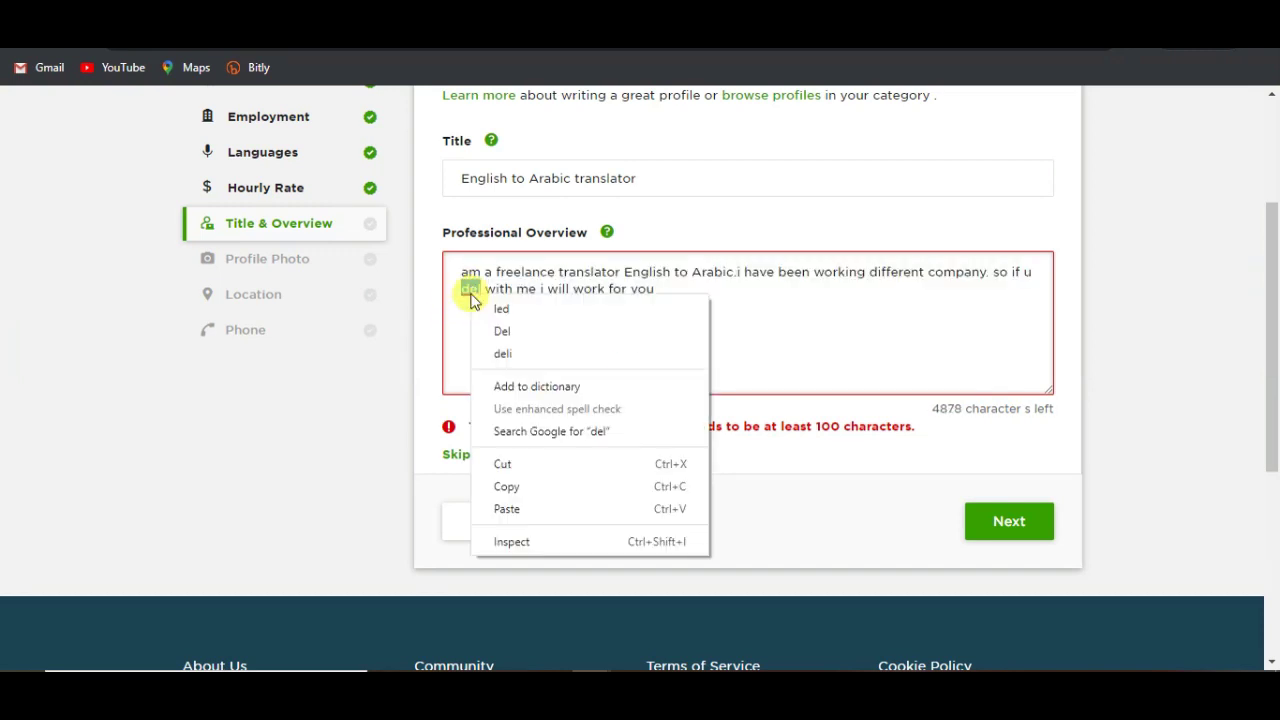
left_click(502, 331)
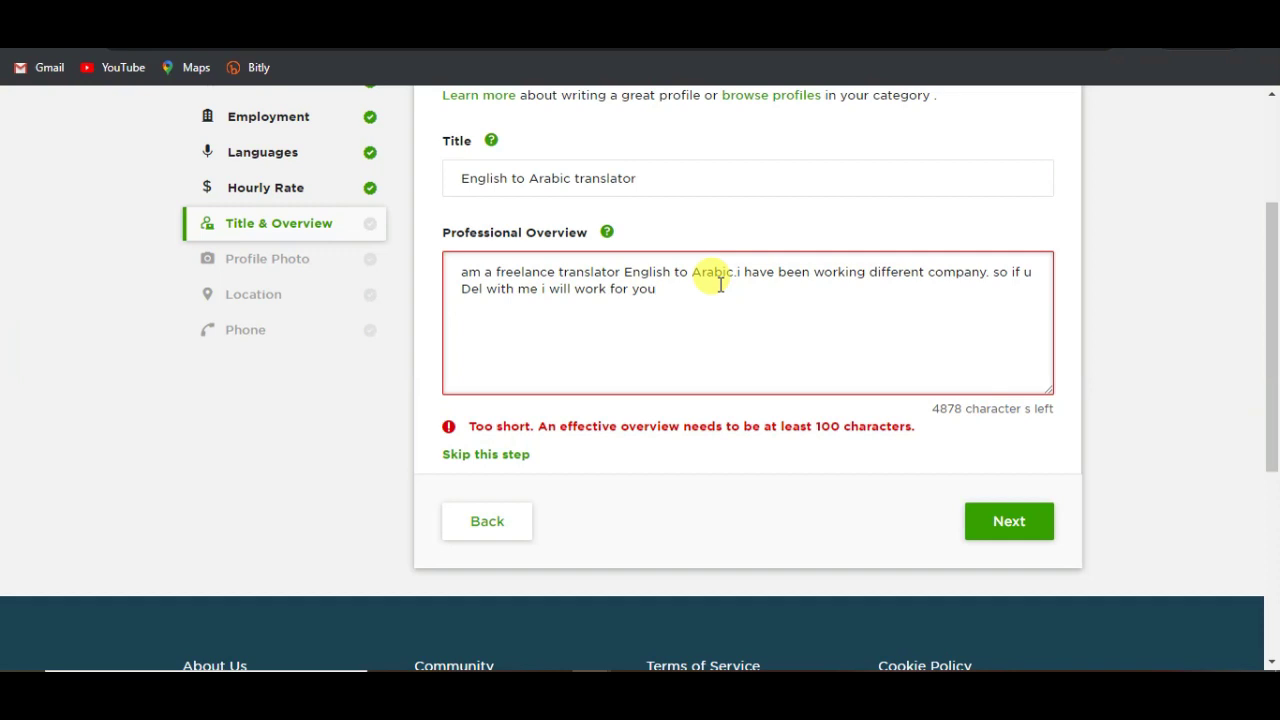
left_click(980, 521)
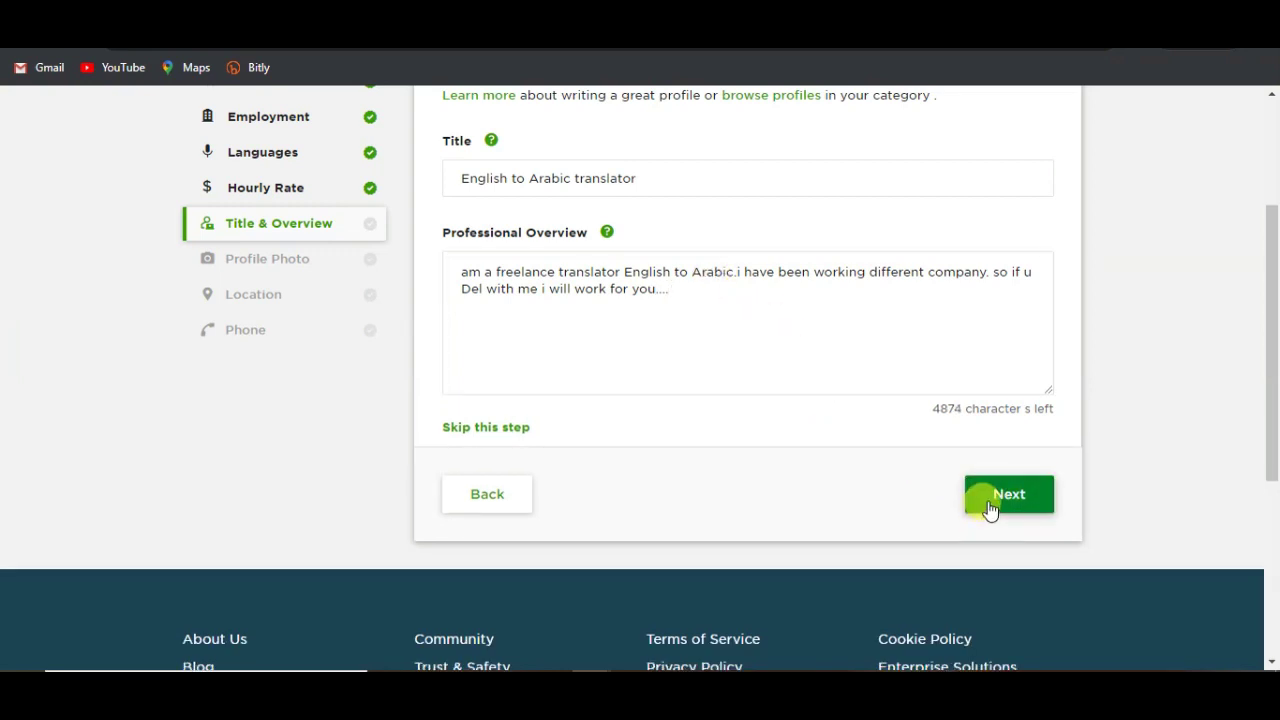
left_click(988, 503)
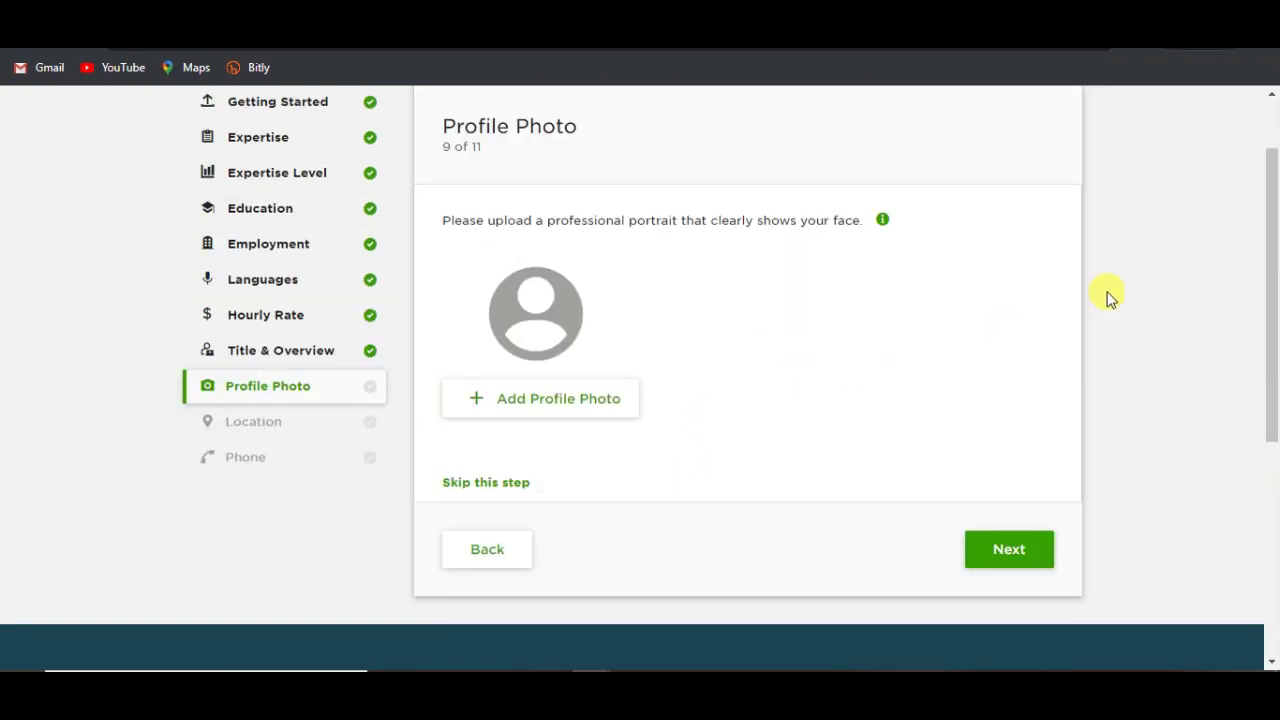
Step: Load photo_2020-02-07_.jpg from a folder on Local Disk (Z:) as the profile photo
scroll(1275, 220, "down", 2)
scroll(1275, 220, "up", 3)
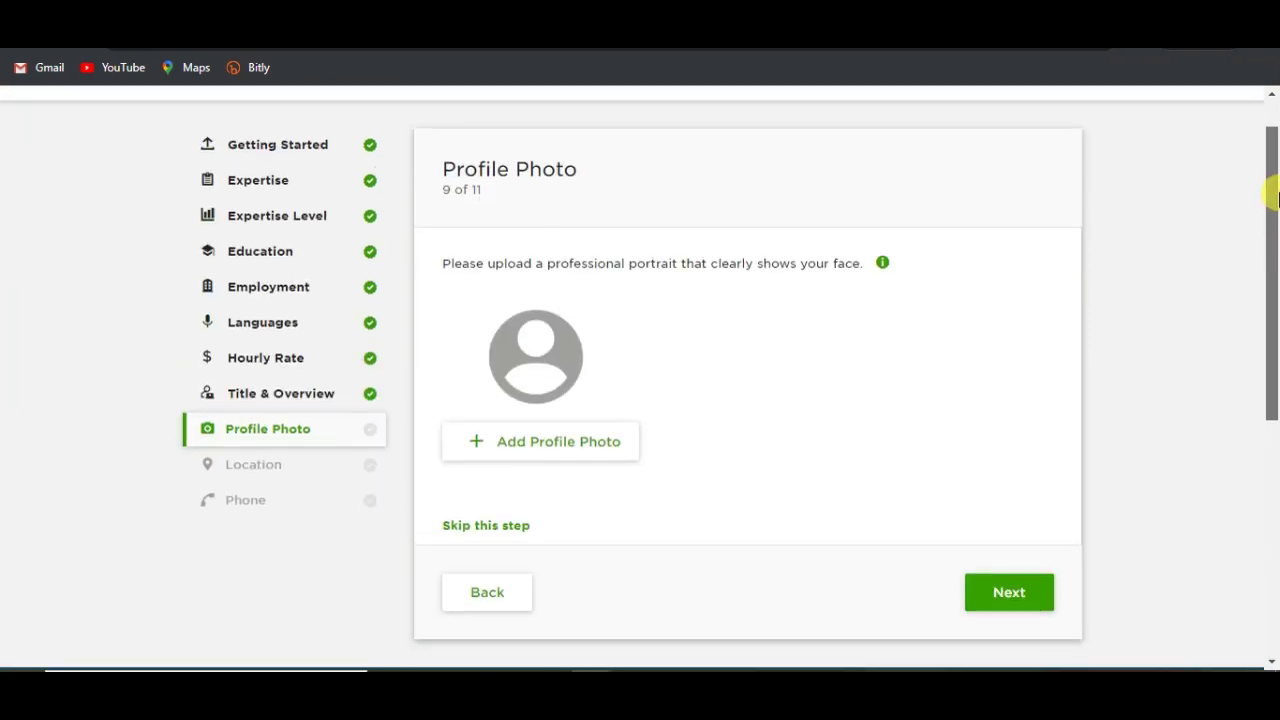
left_click(572, 445)
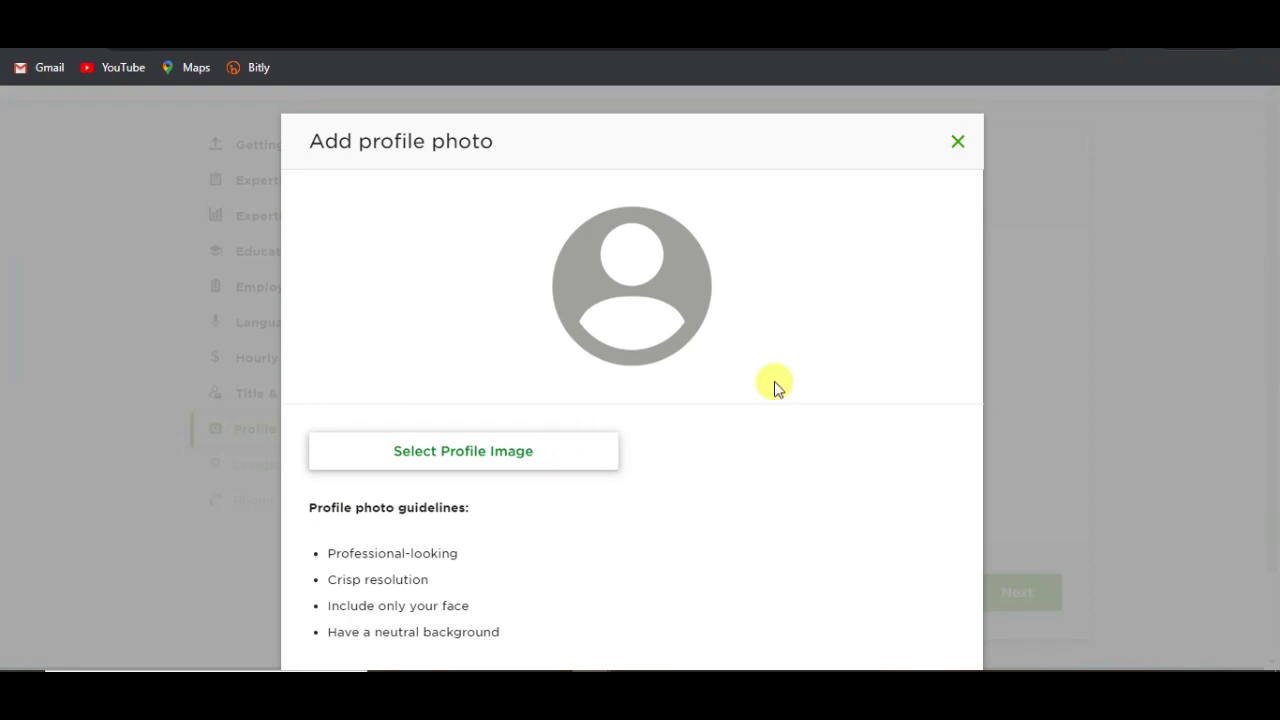
left_click(472, 453)
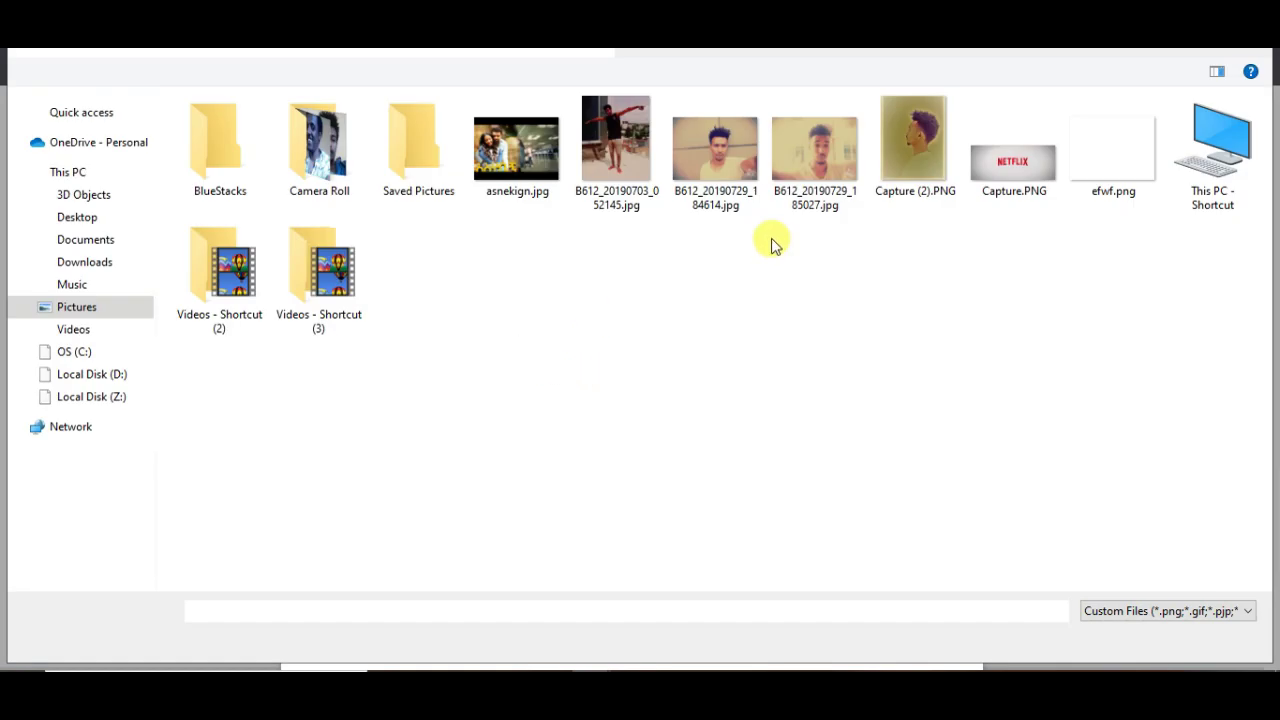
left_click(80, 400)
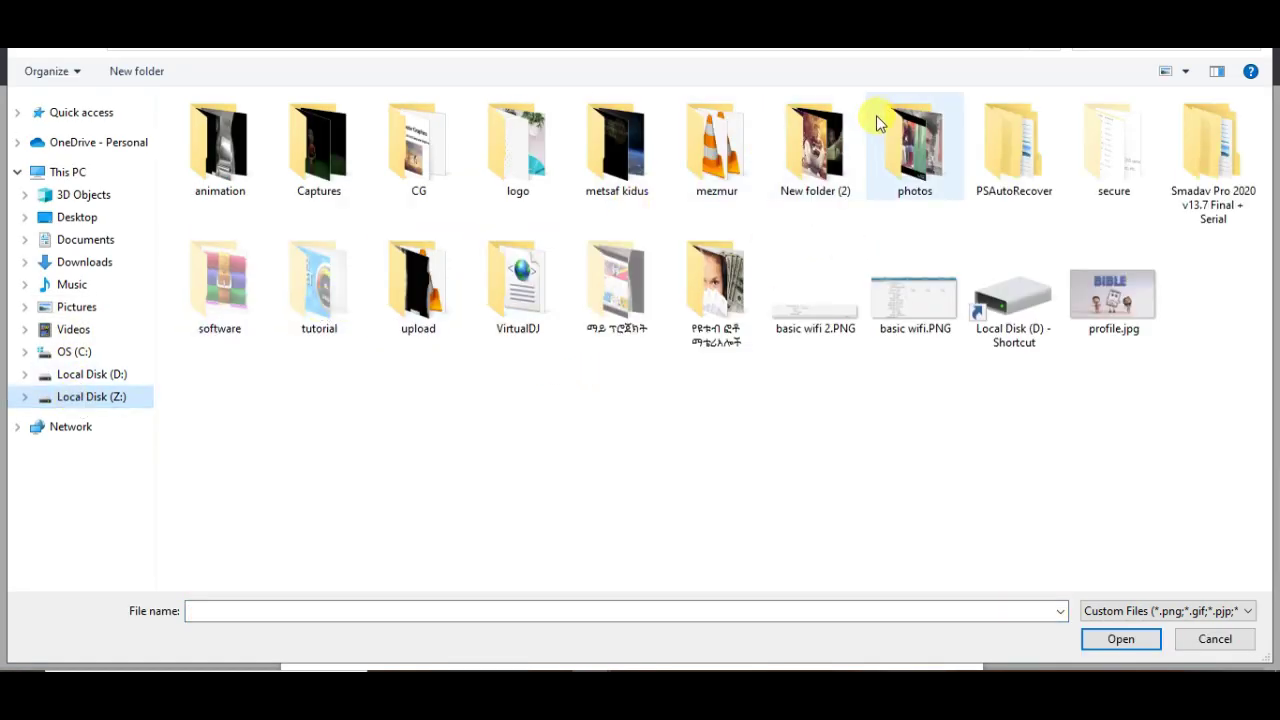
double_click(808, 168)
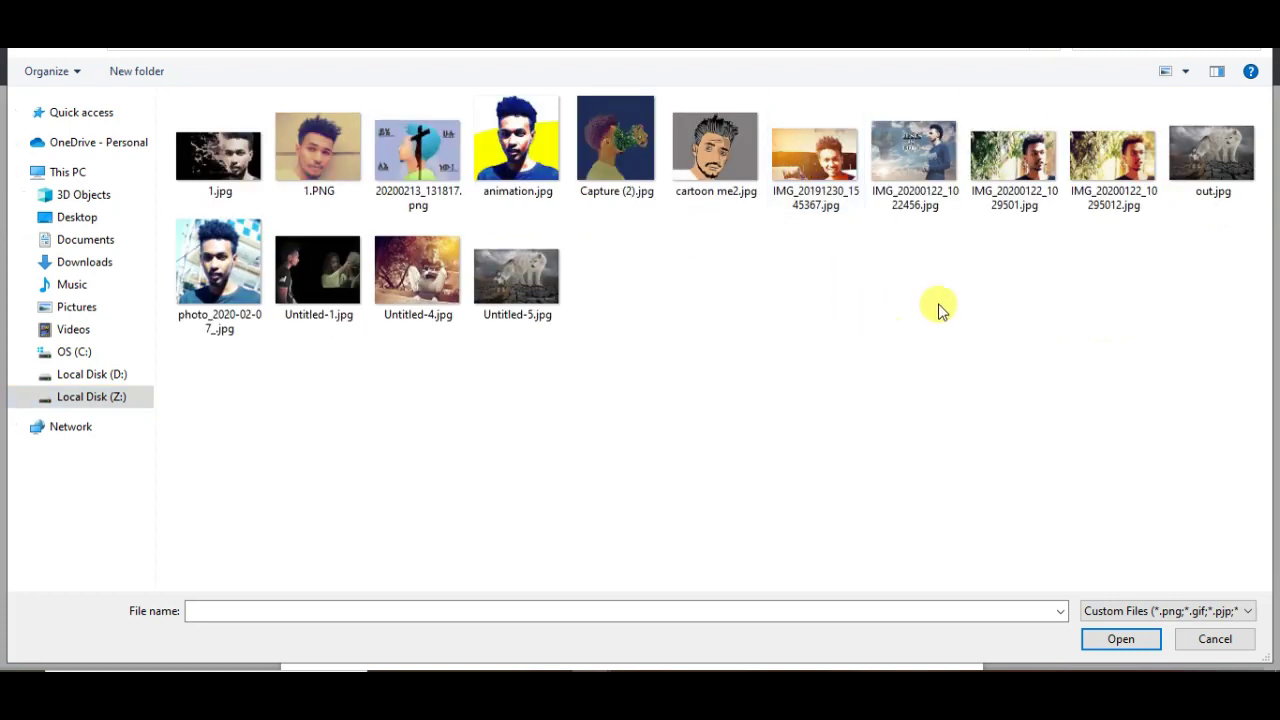
left_click(214, 267)
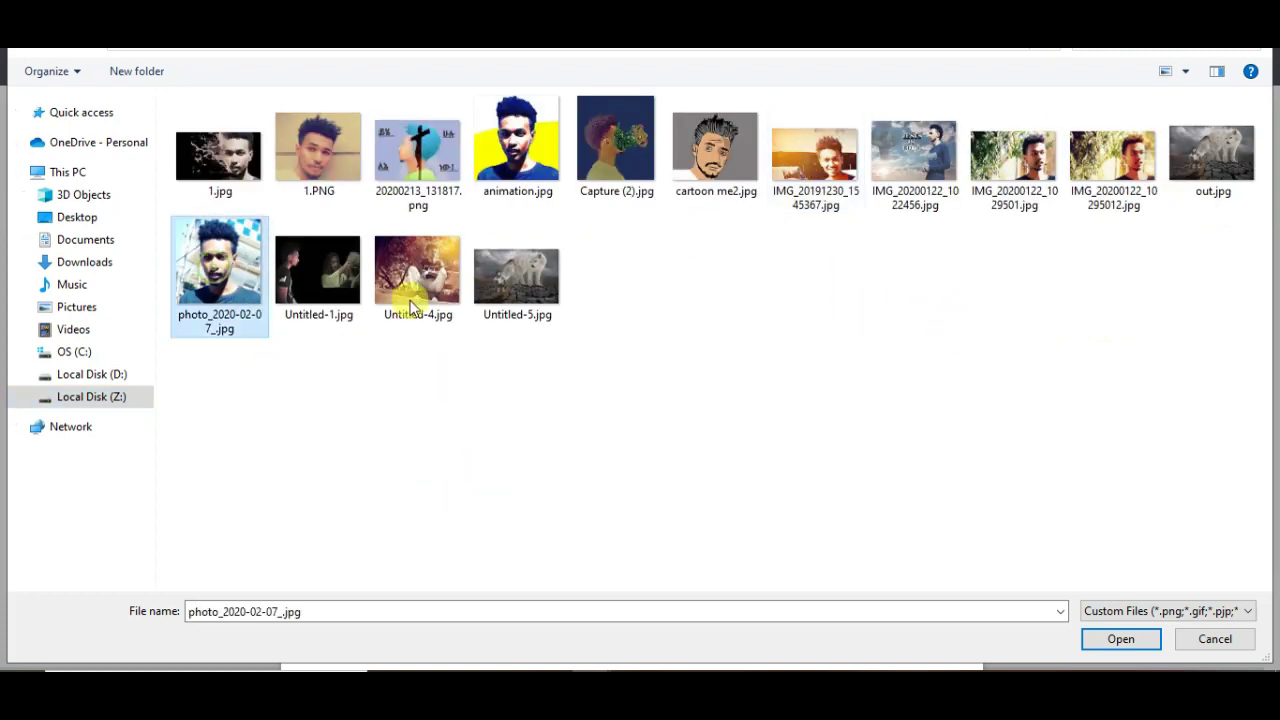
left_click(1121, 639)
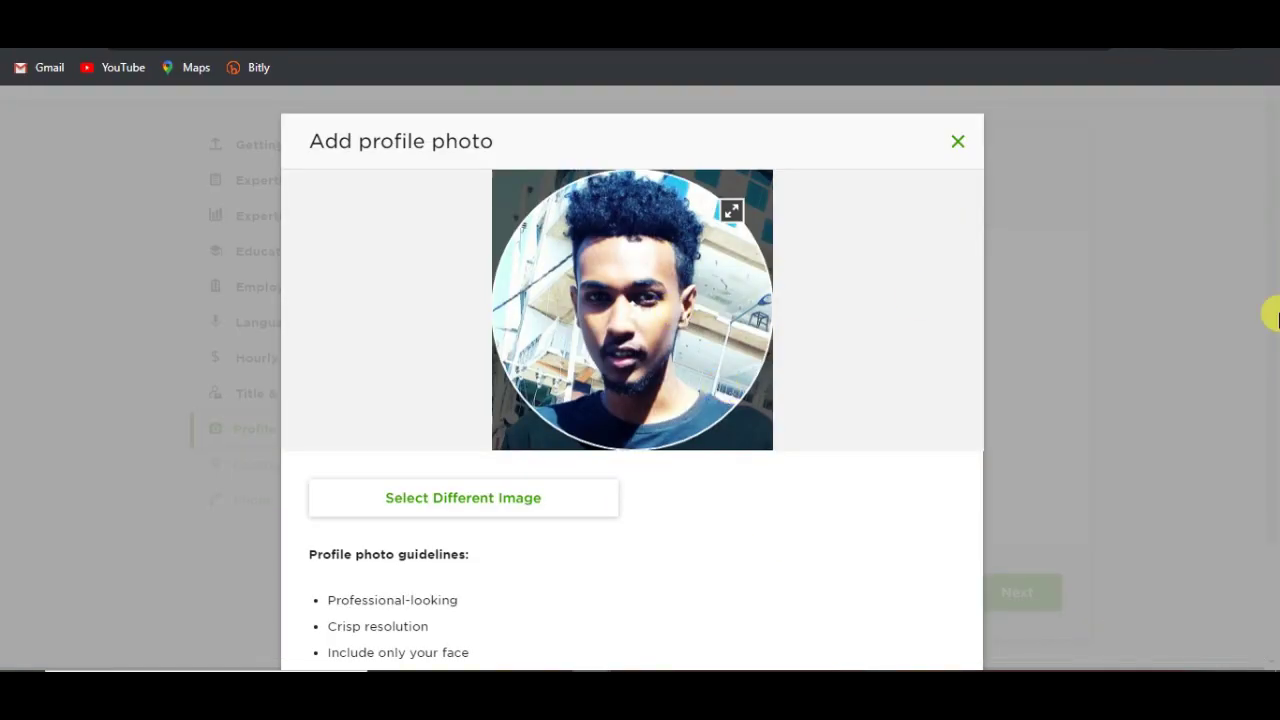
Step: Save the loaded portrait as the profile photo and continue to the Location page
scroll(846, 343, "down", 1)
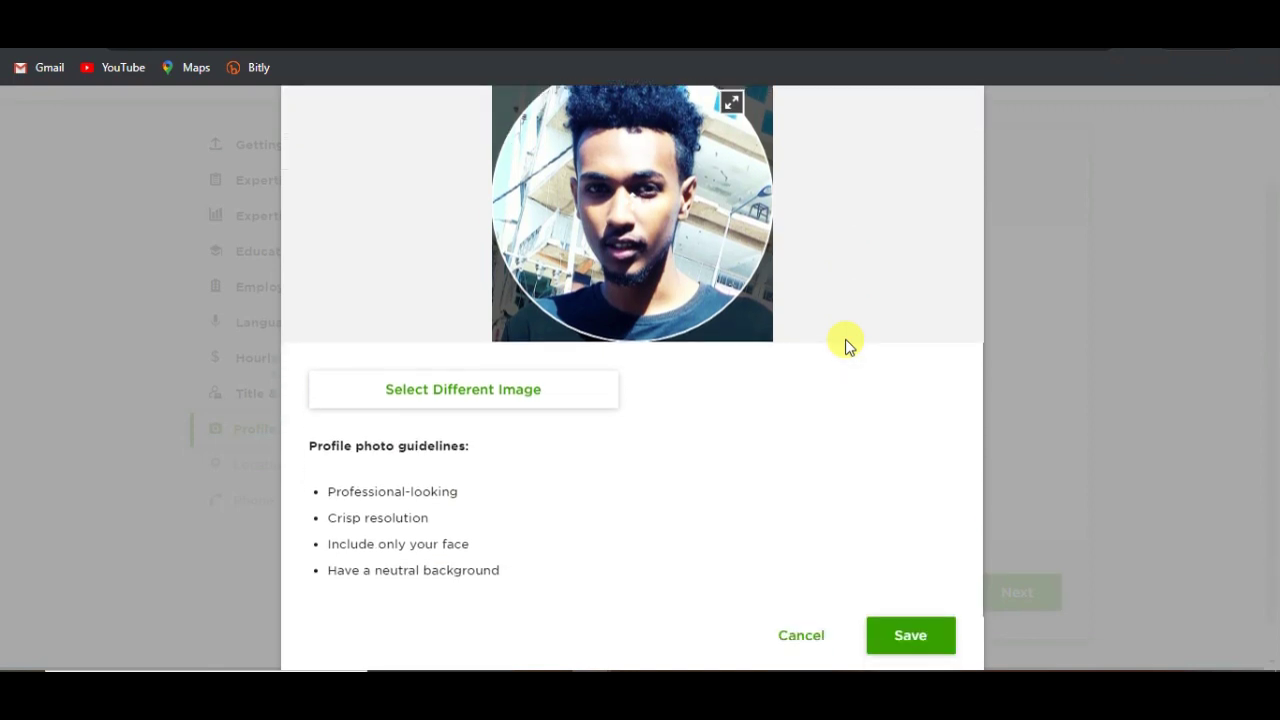
scroll(846, 343, "down", 1)
left_click(927, 604)
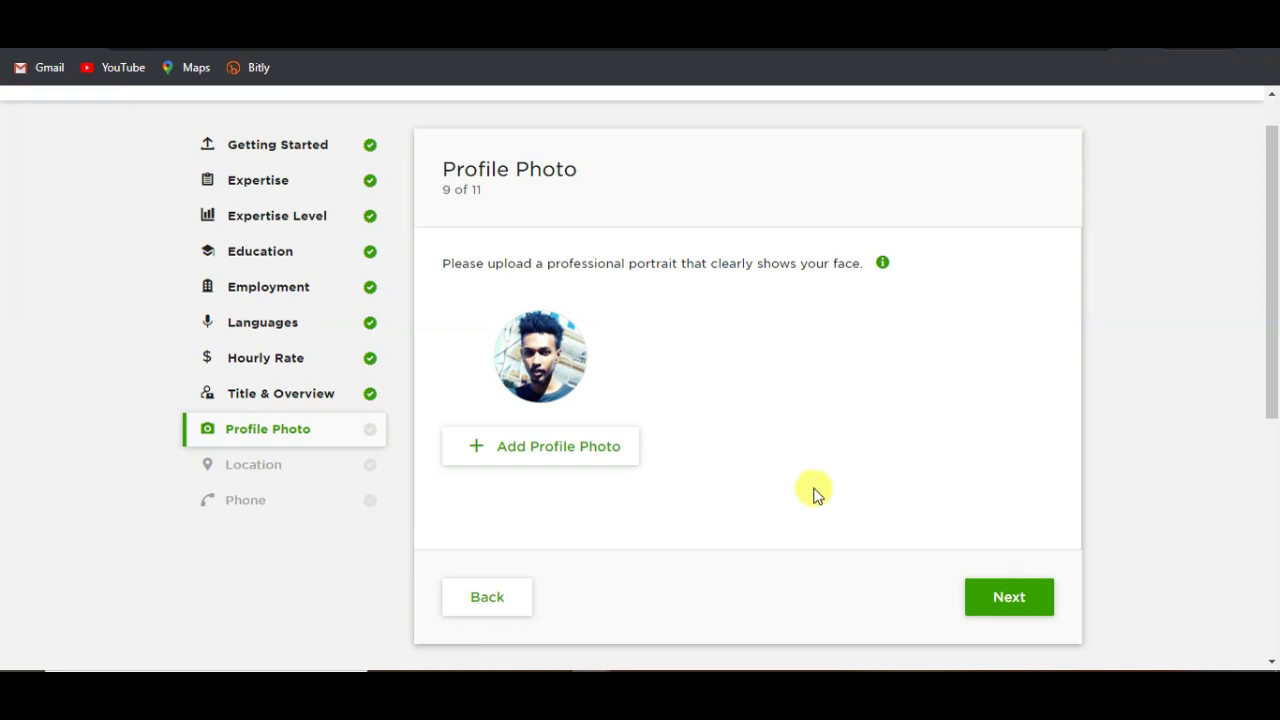
left_click(1009, 597)
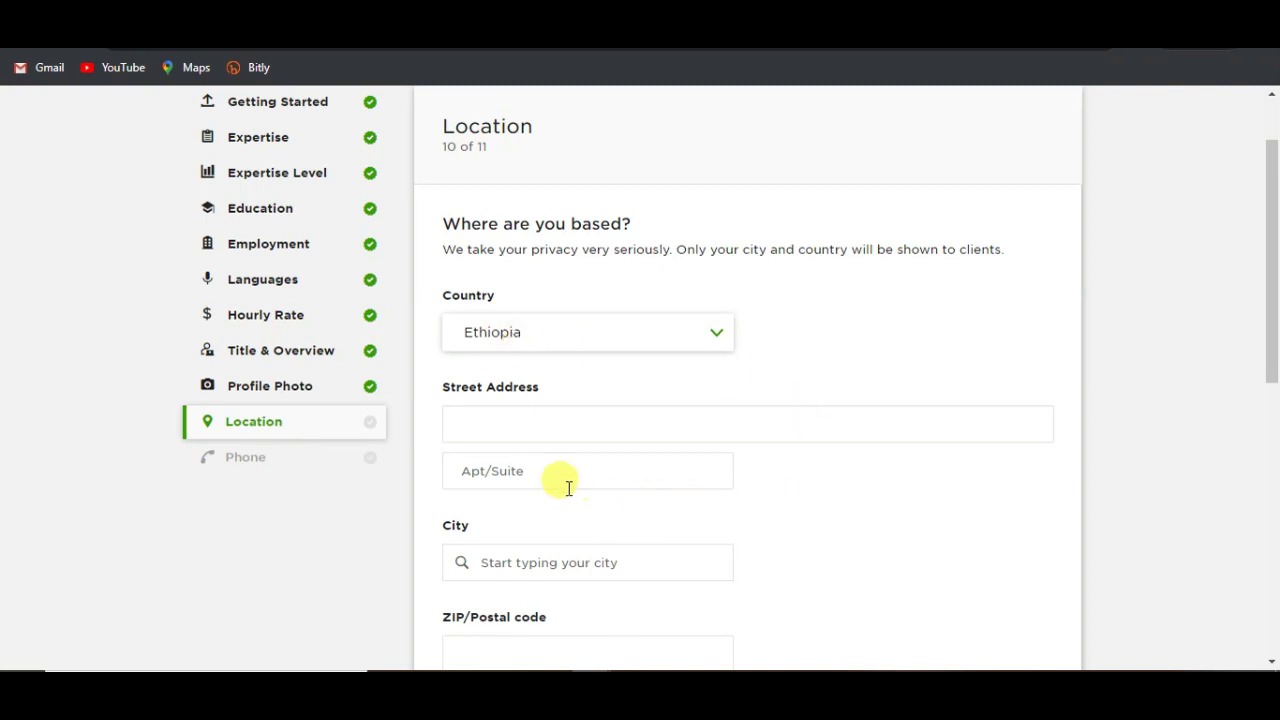
Step: Set the city to Addis Ababa, AA, ET in the Location form by searching for "addis ababa"
left_click(533, 466)
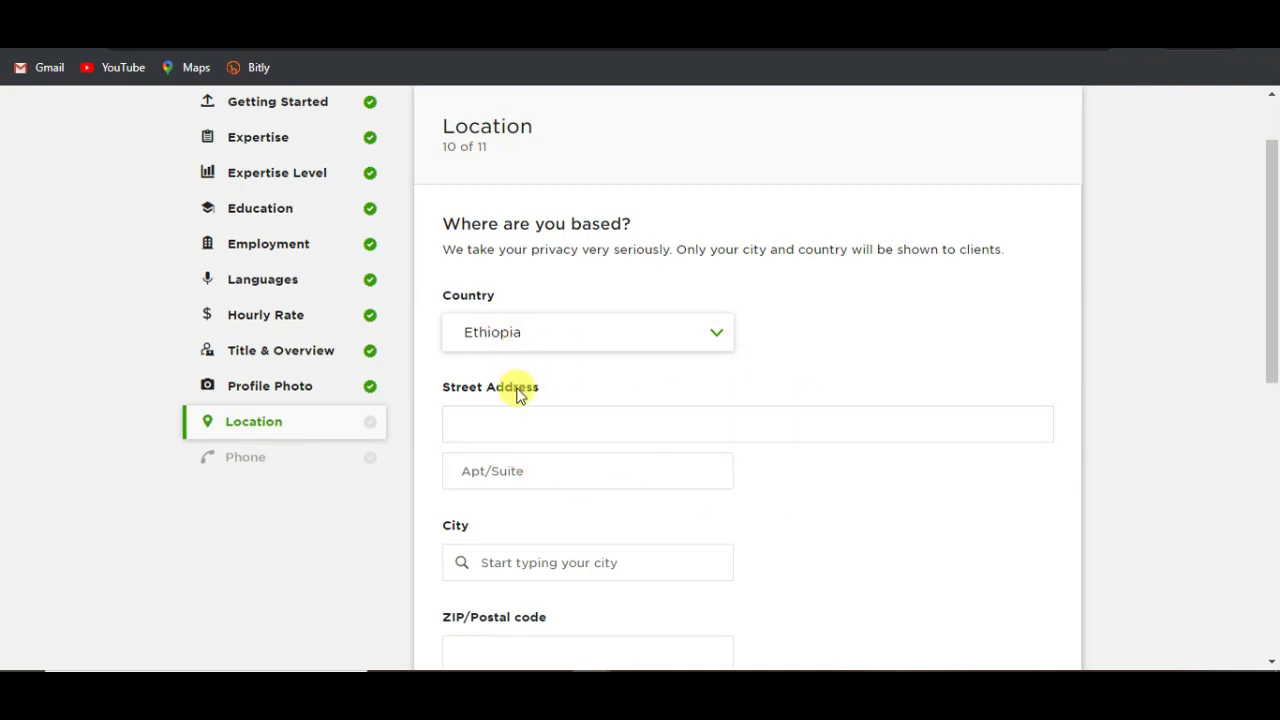
left_click_drag(1275, 255, 1275, 305)
left_click(484, 298)
left_click(503, 345)
left_click(490, 437)
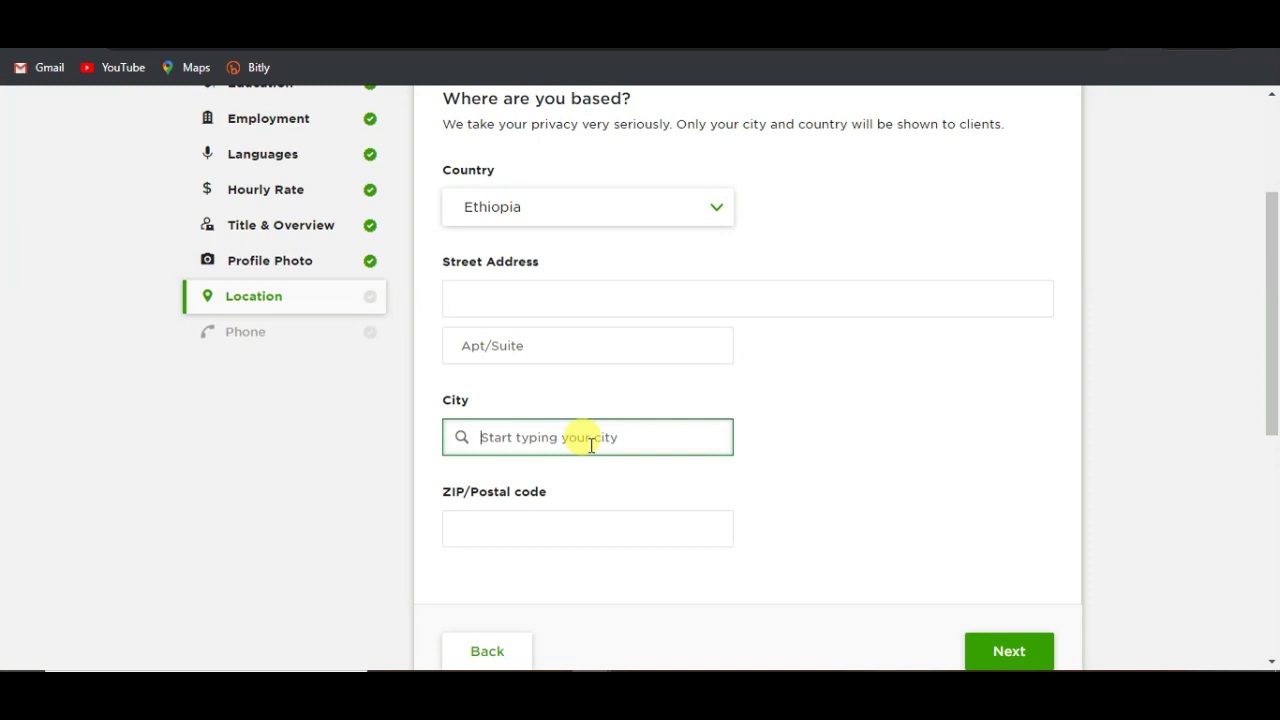
type("adis")
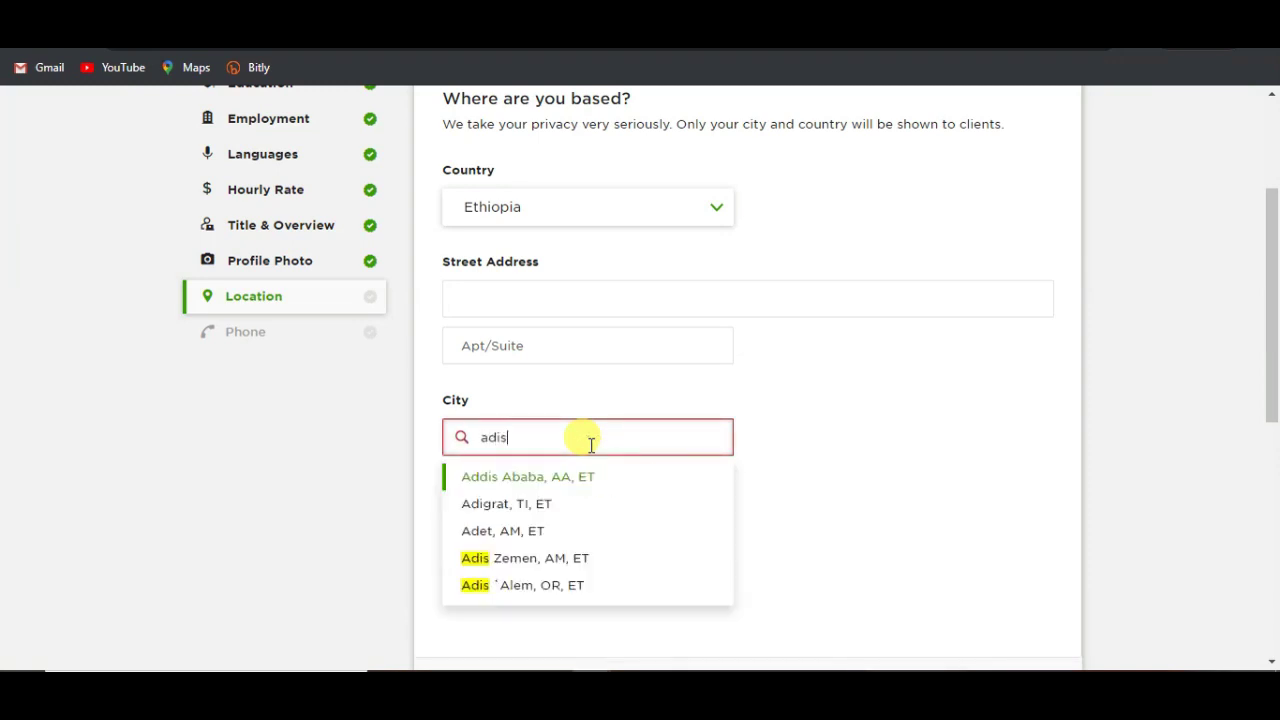
type(" ababa")
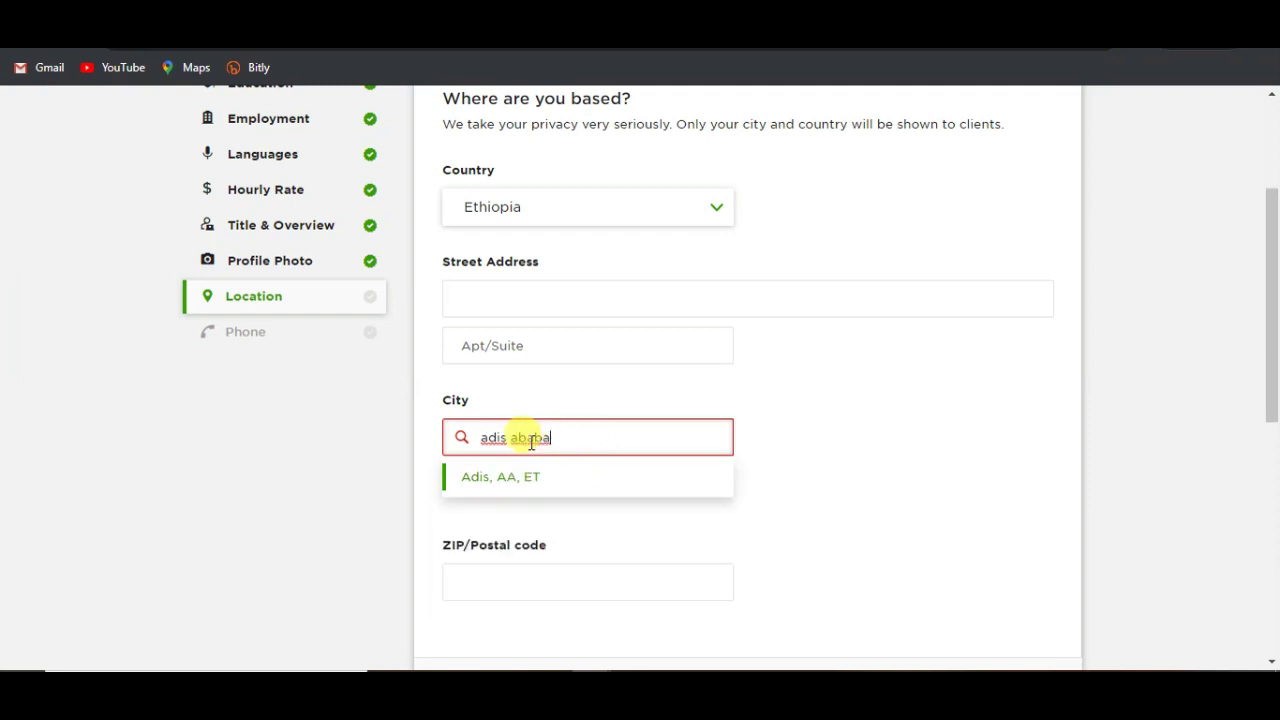
left_click(496, 438)
type("d")
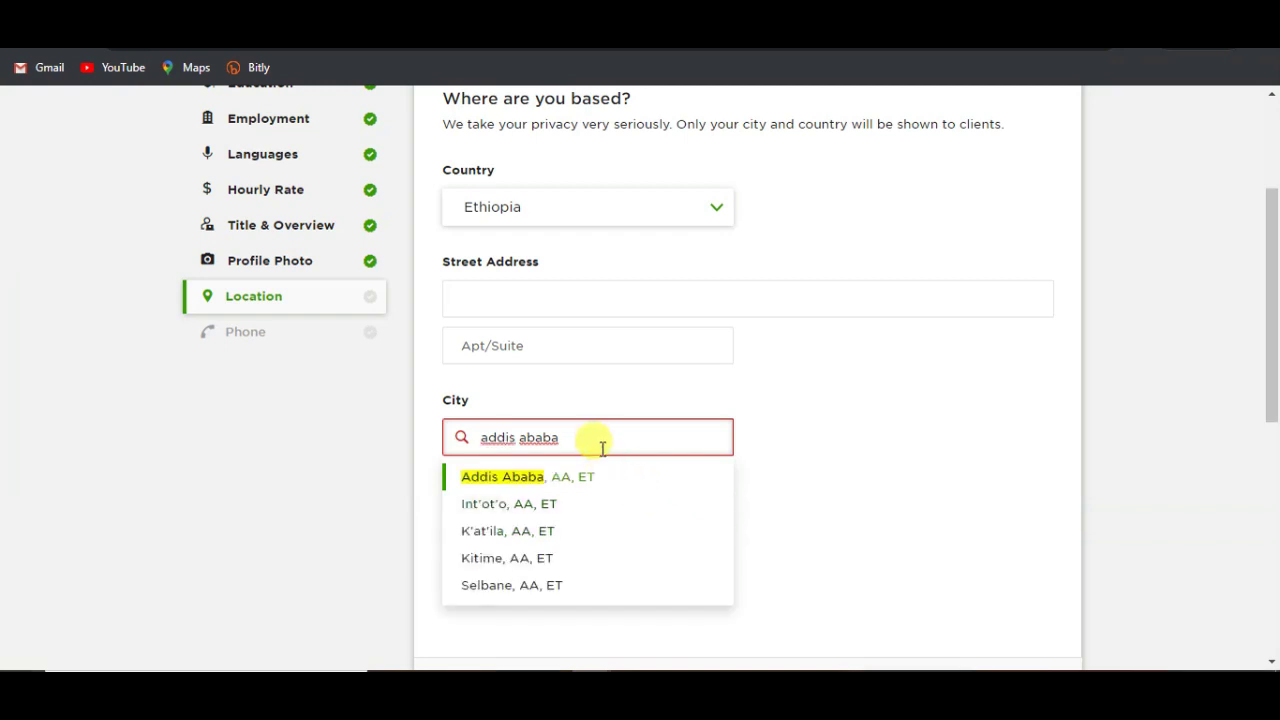
left_click(549, 477)
left_click(518, 516)
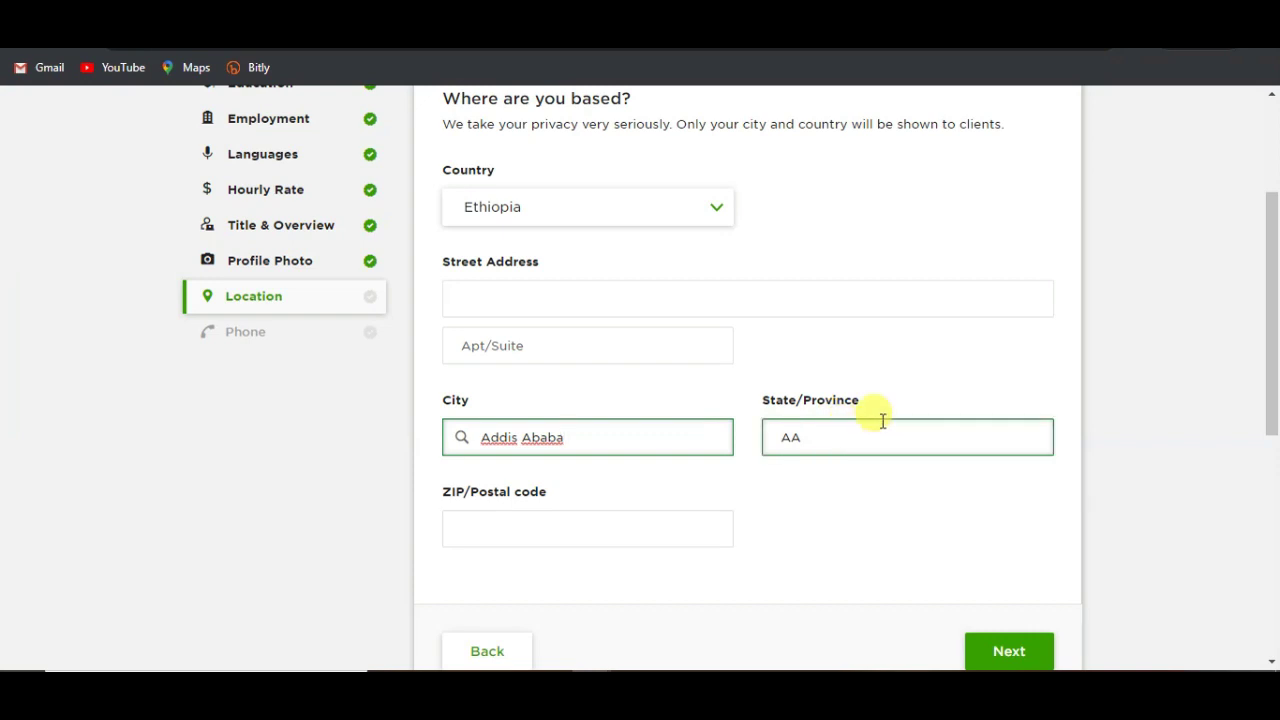
Step: Try to submit the Location page with the street address and postal code left empty
scroll(1272, 320, "down", 2)
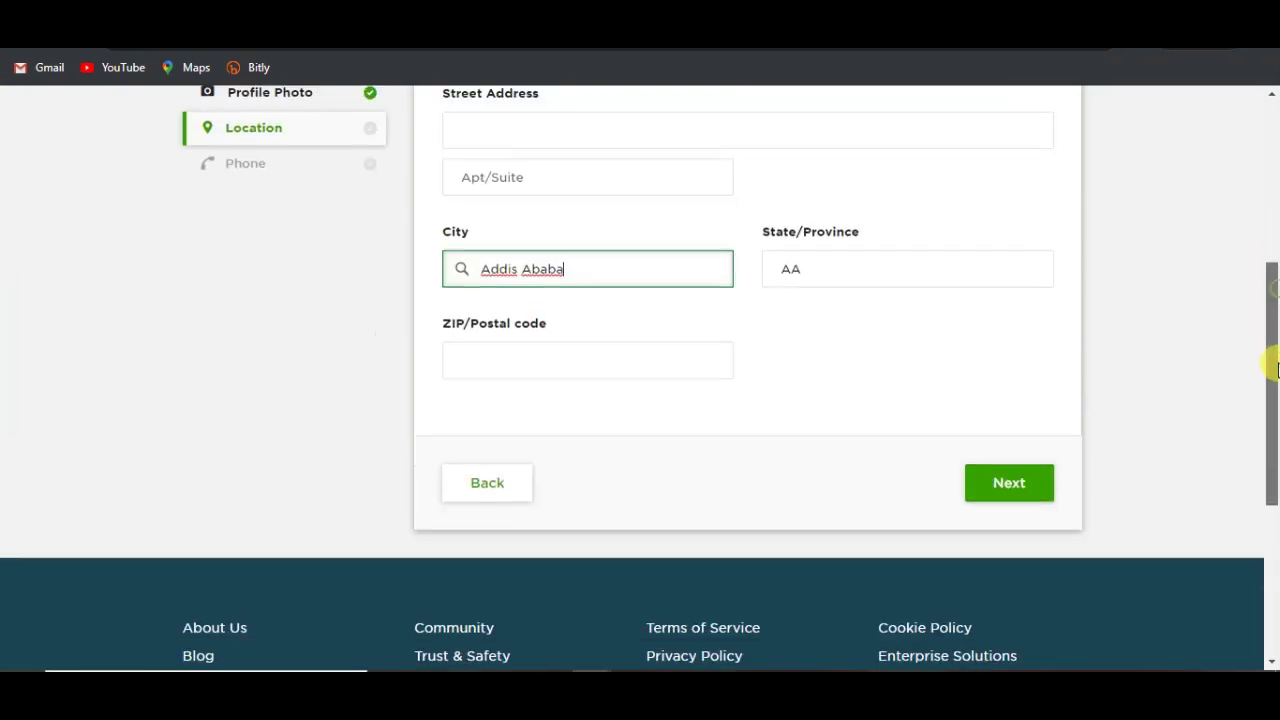
left_click(1005, 470)
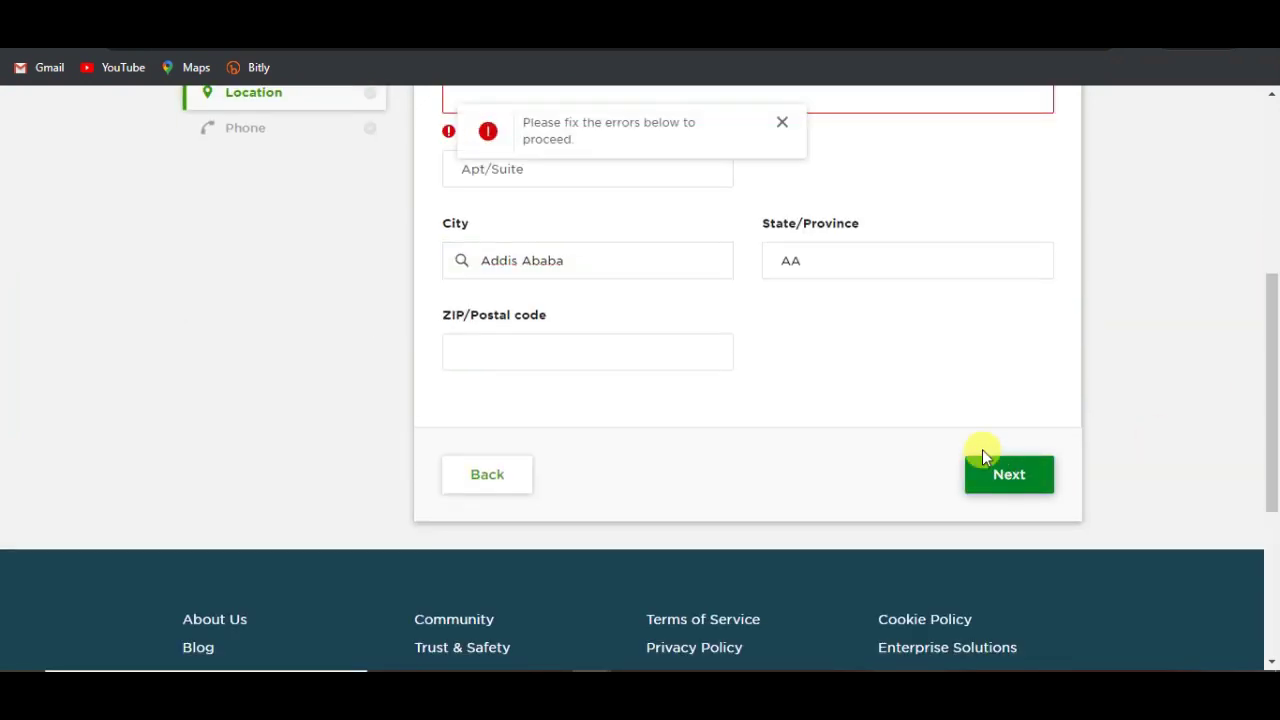
left_click(982, 456)
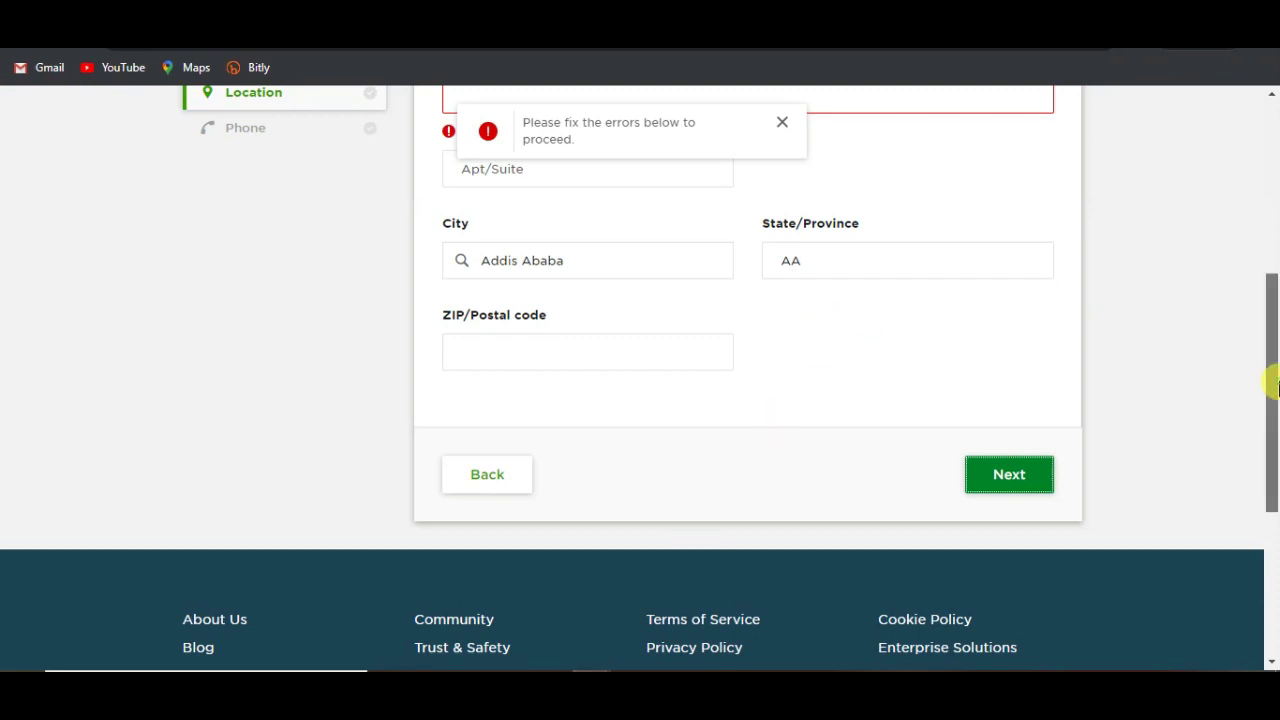
left_click_drag(1271, 377, 1271, 320)
left_click(521, 510)
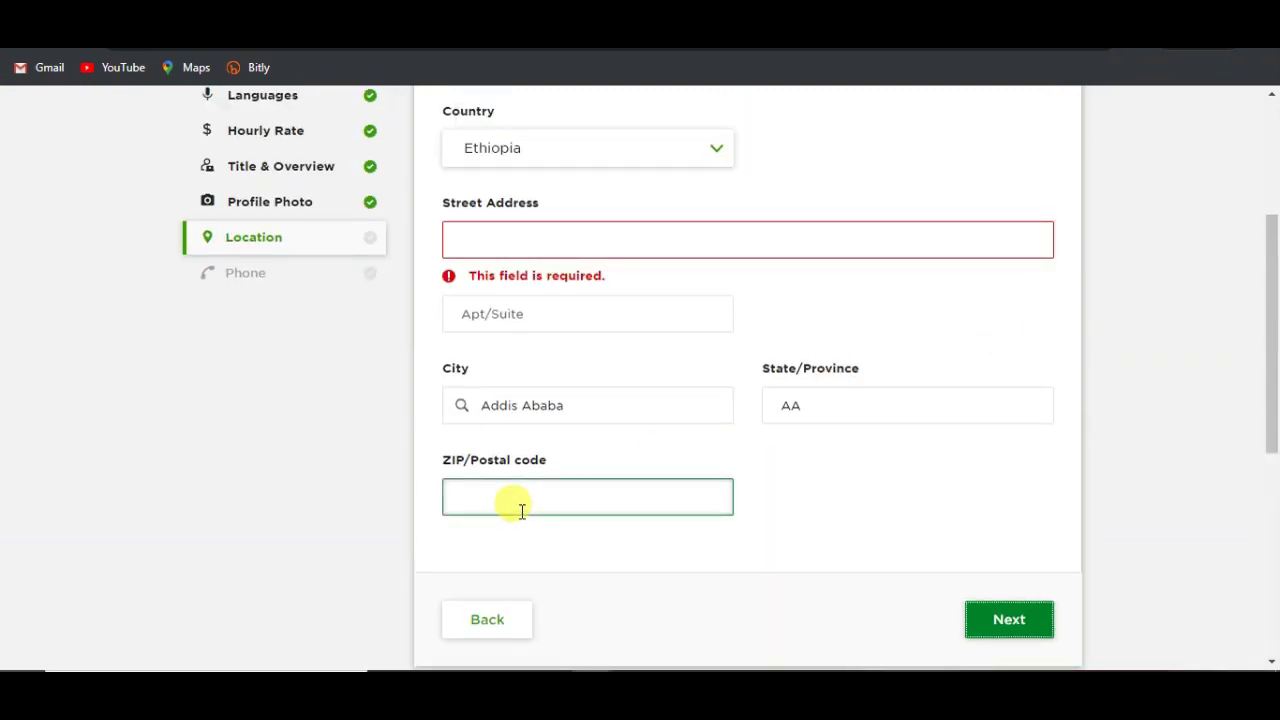
left_click(521, 510)
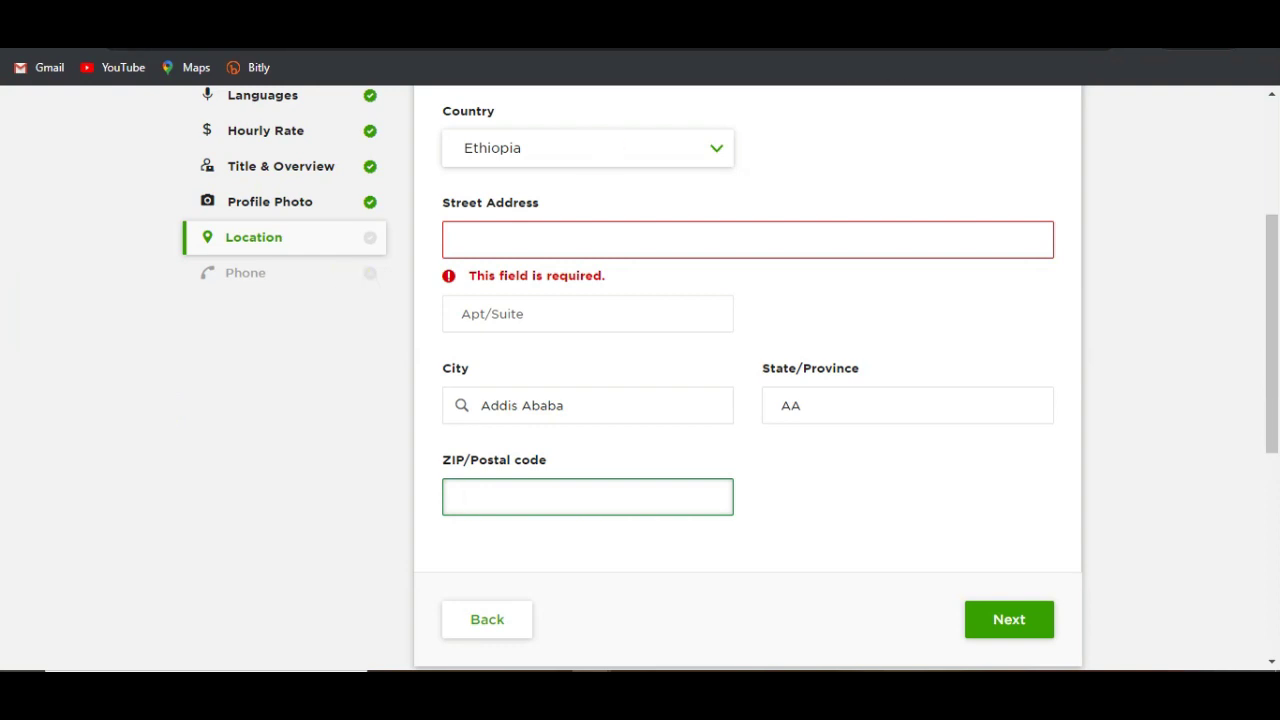
Step: Search Google for "google translat" in a separate browser tab
type("go")
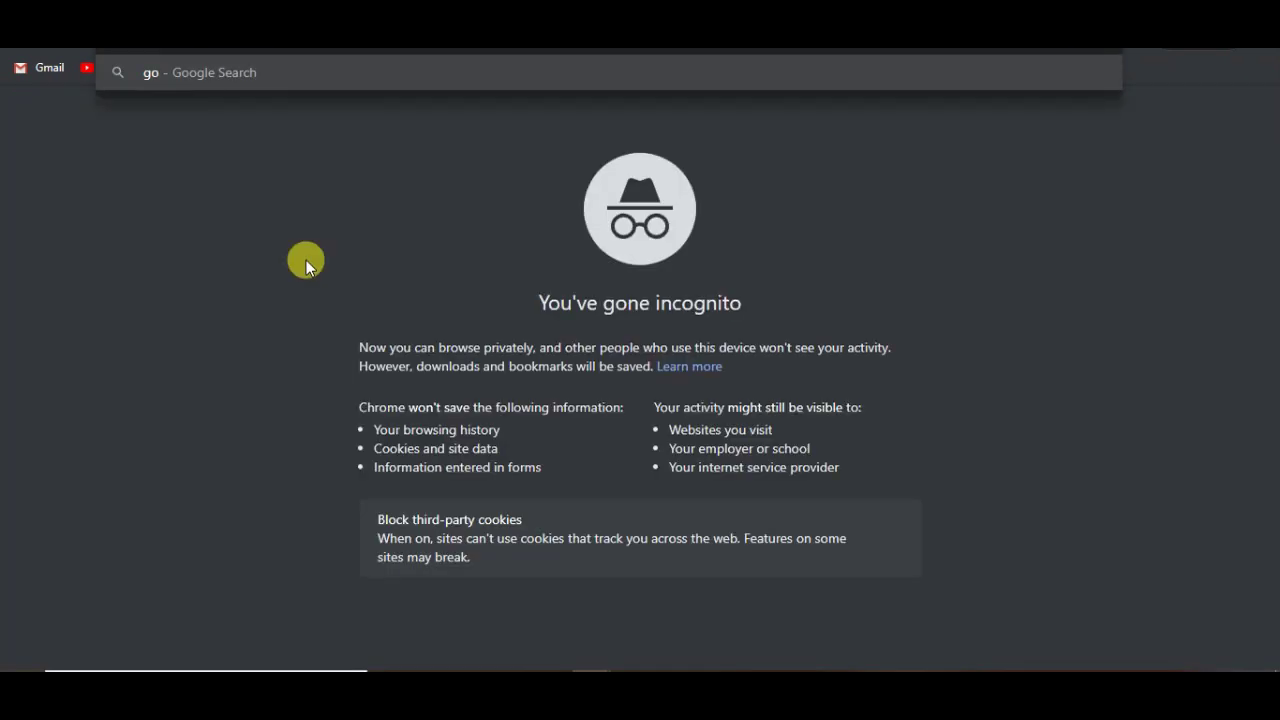
type("ogle tra")
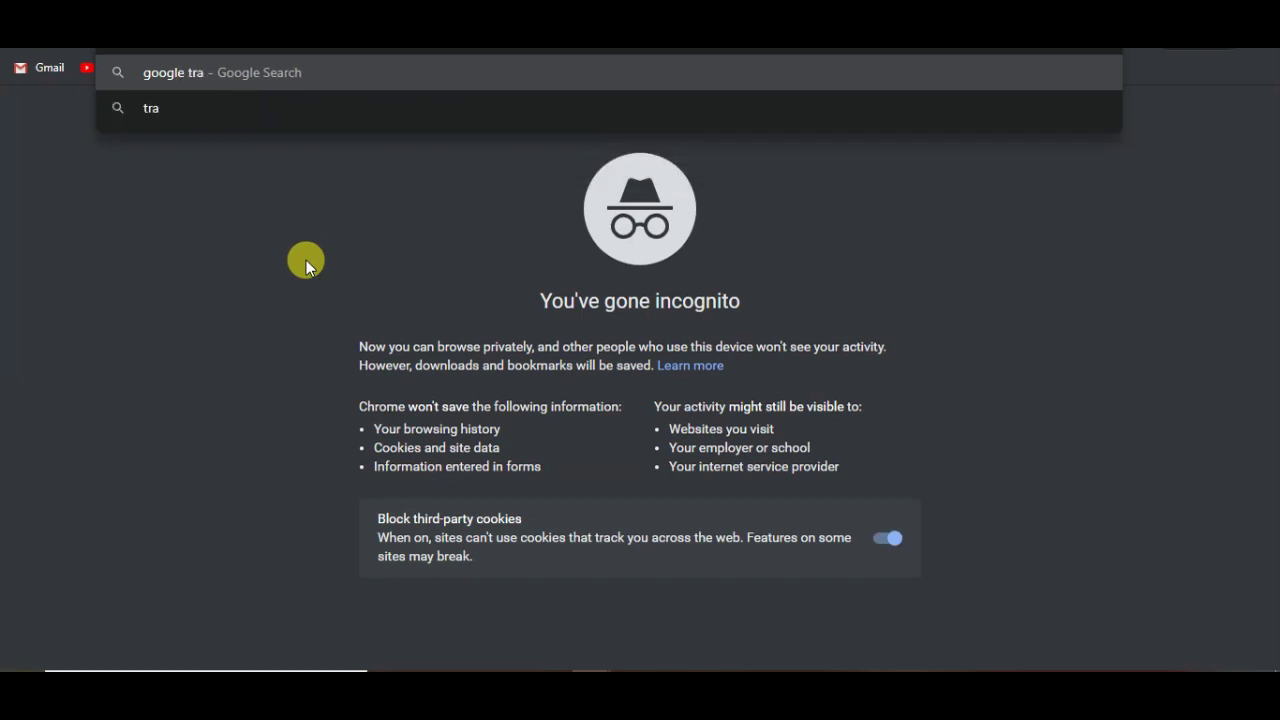
type("nslat")
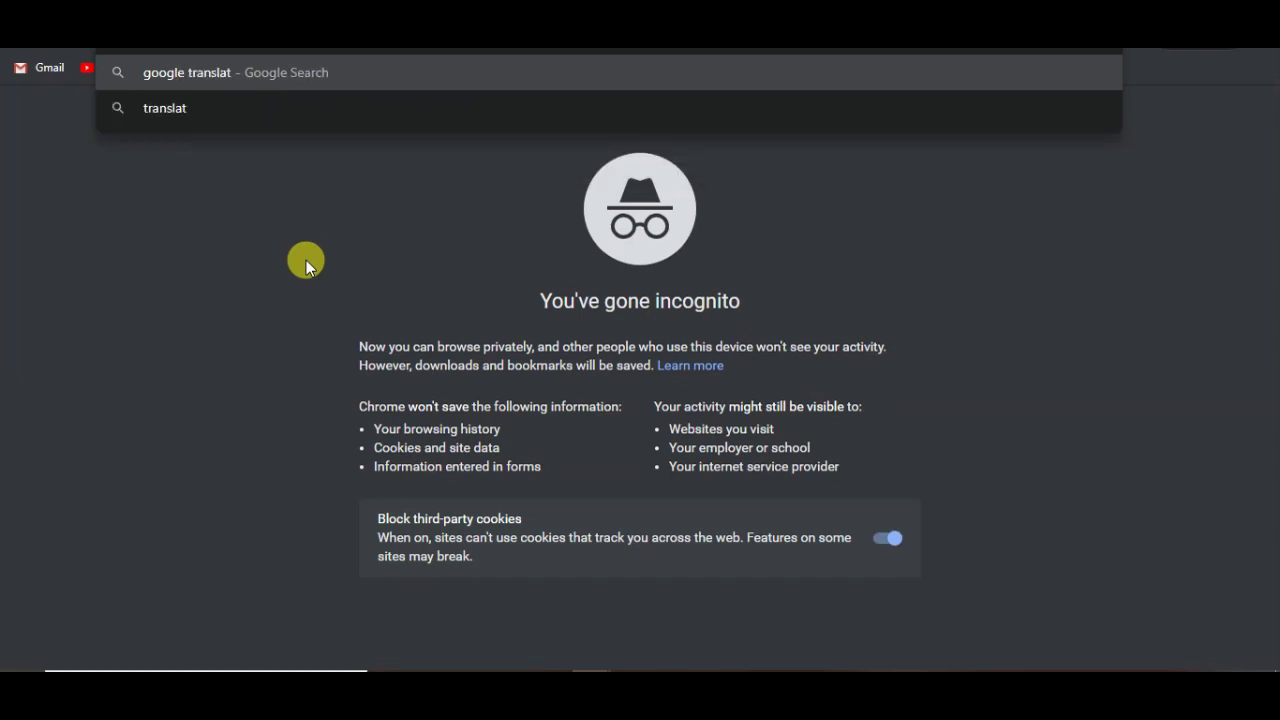
key("Return")
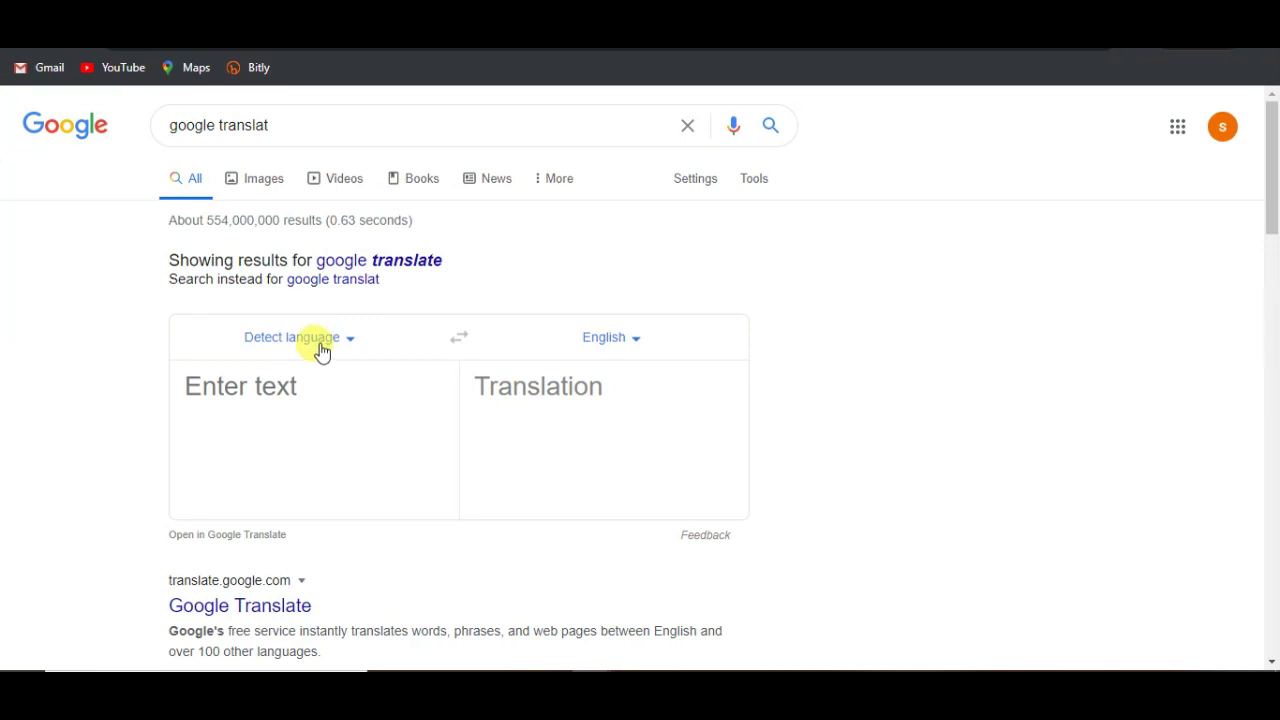
Step: Set the Google translation box to detect the source language and translate to Arabic
left_click(291, 366)
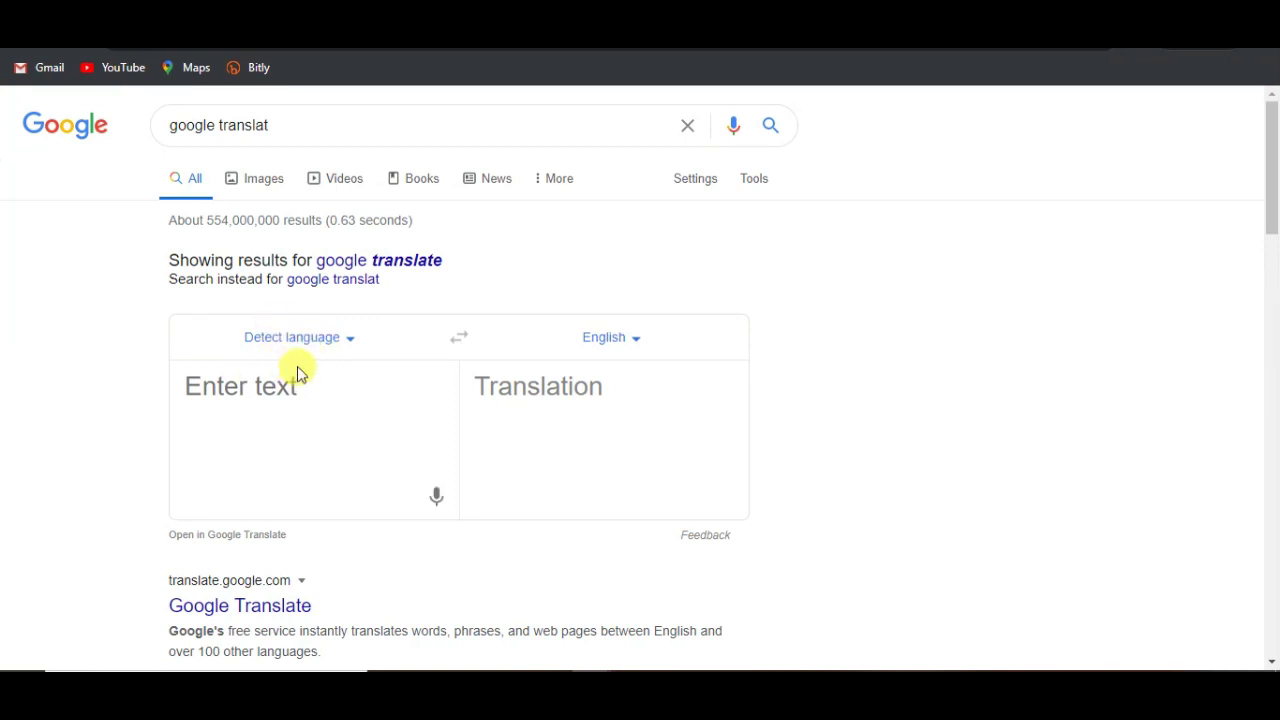
left_click(305, 339)
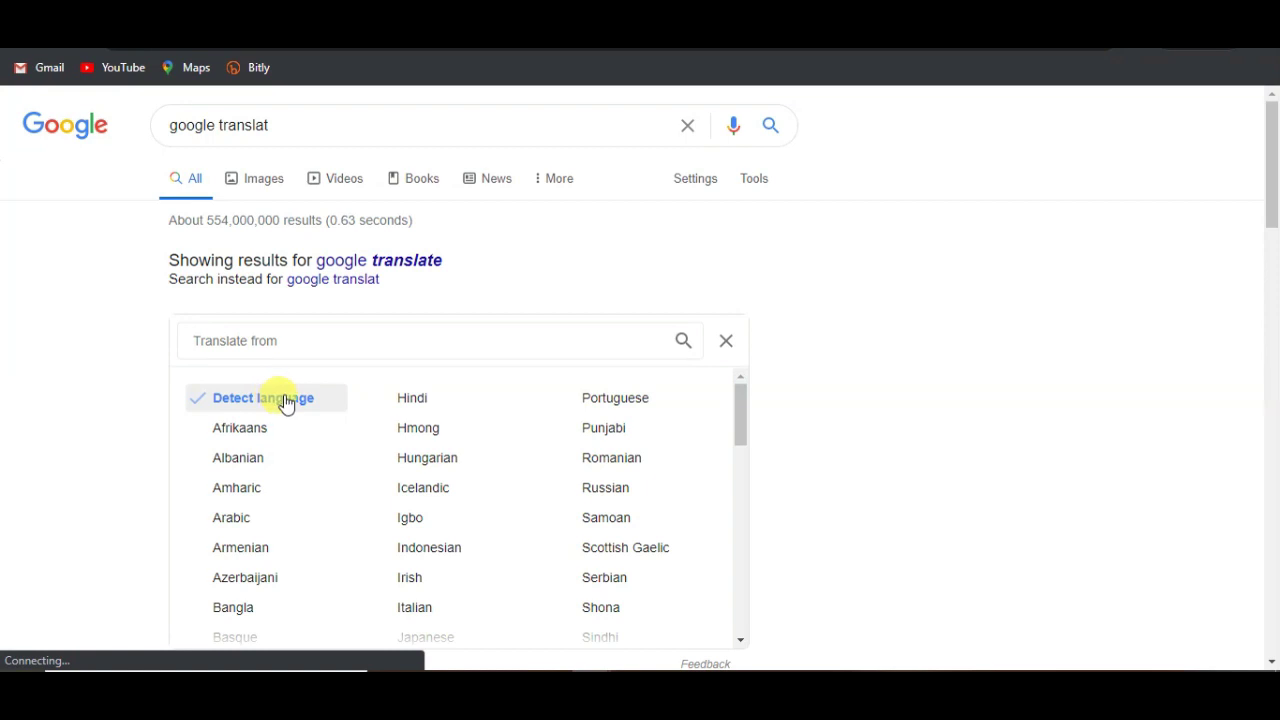
left_click(285, 399)
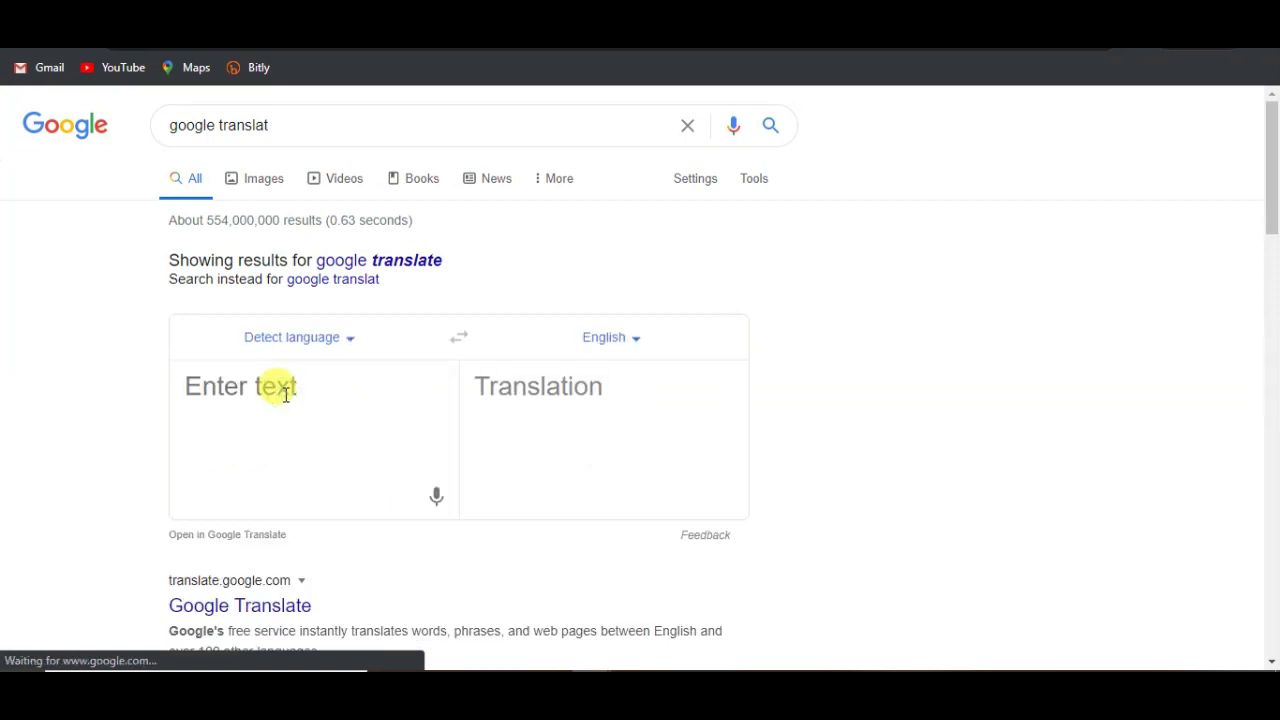
left_click(628, 345)
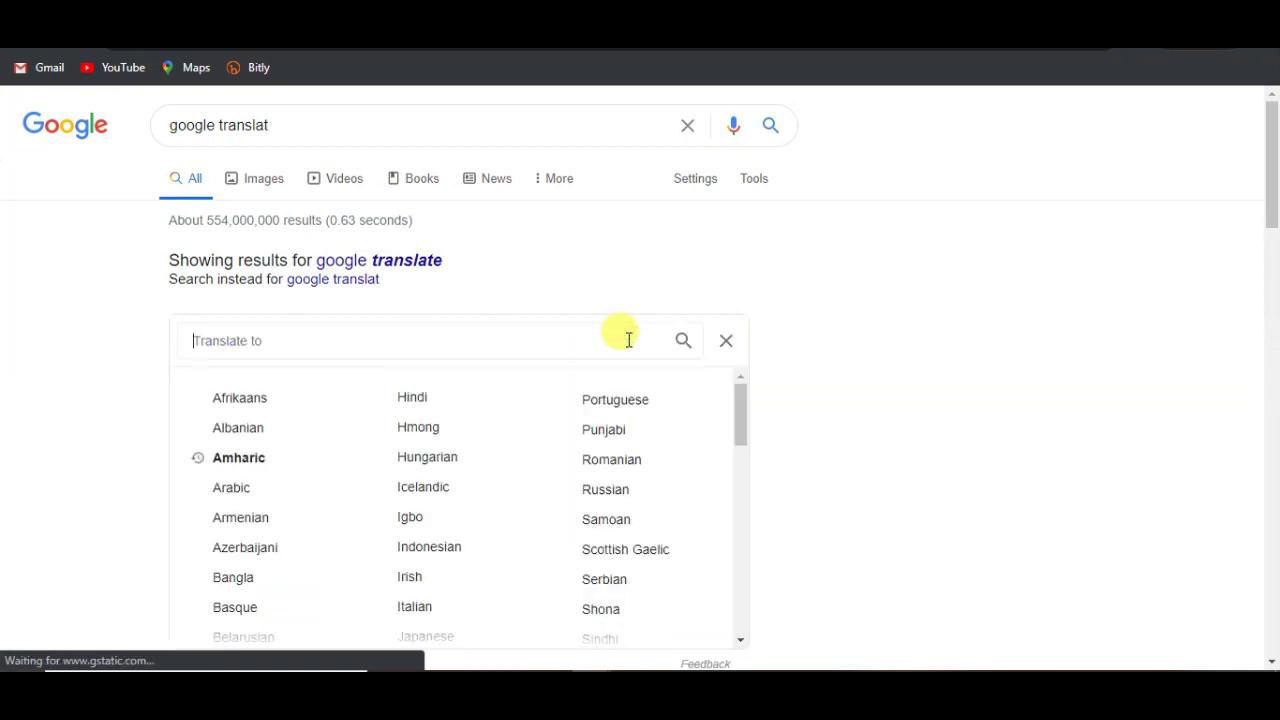
left_click(229, 490)
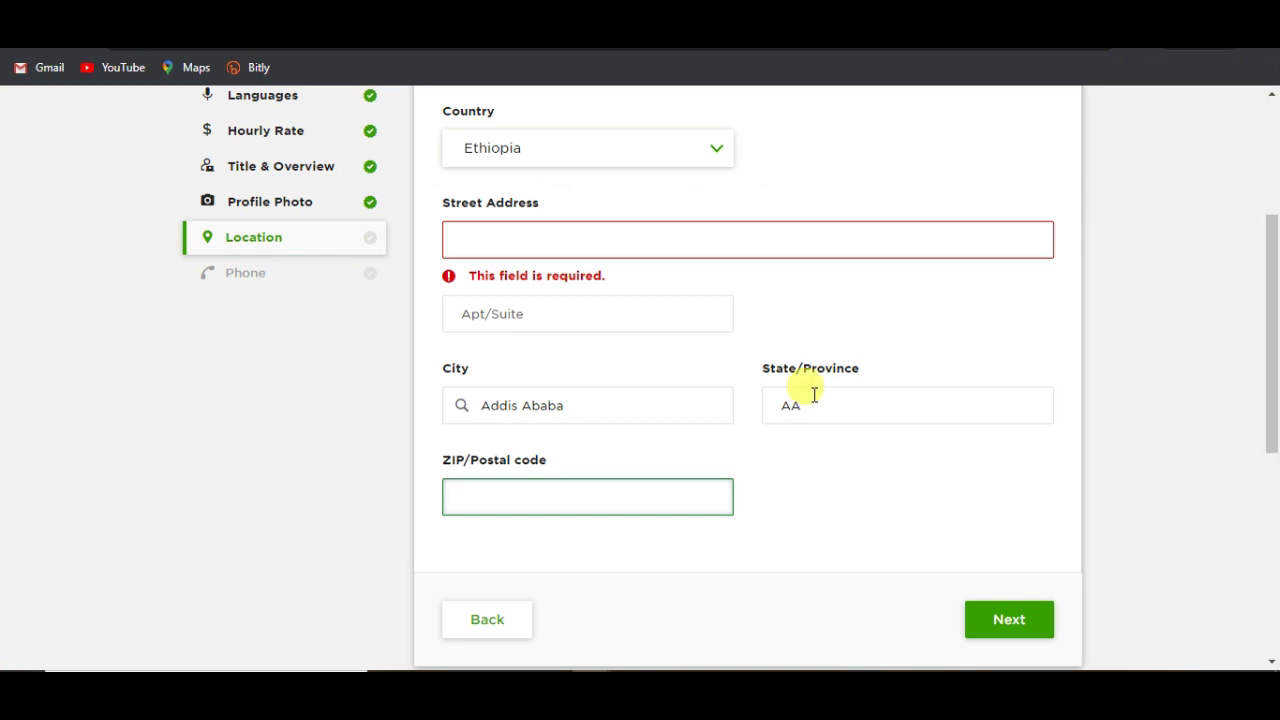
left_click_drag(1271, 337, 1271, 186)
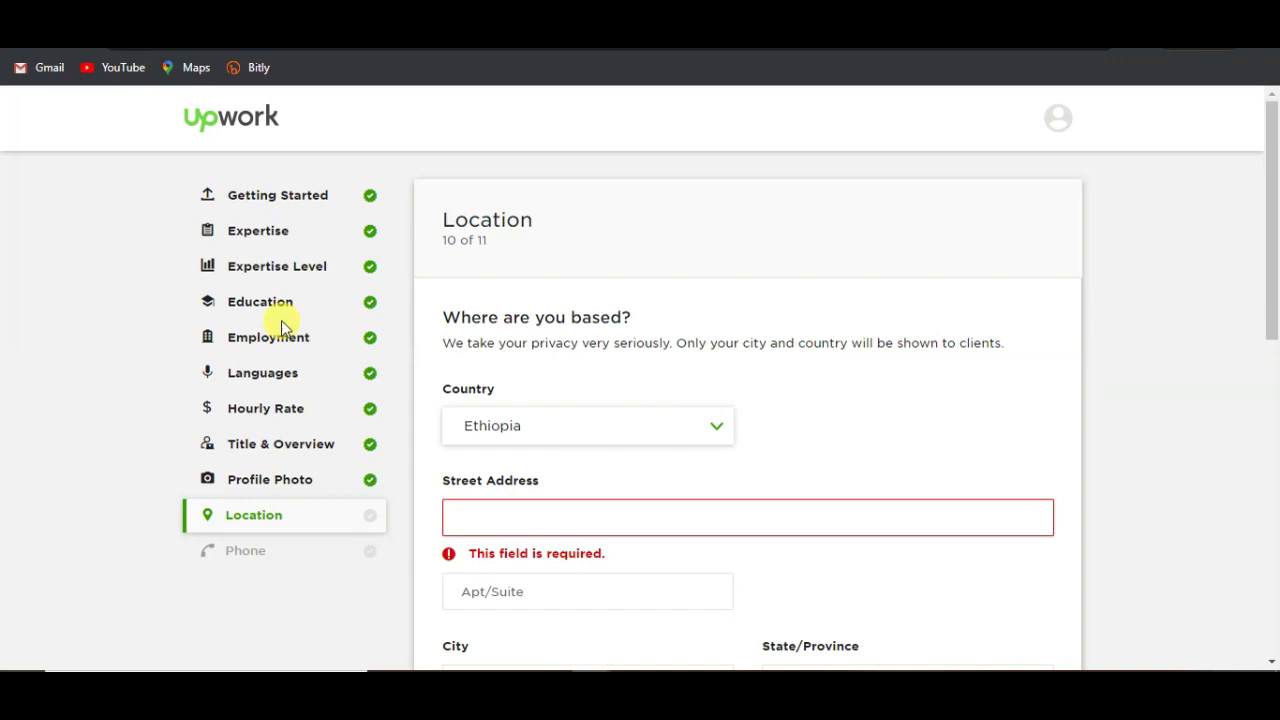
left_click(455, 48)
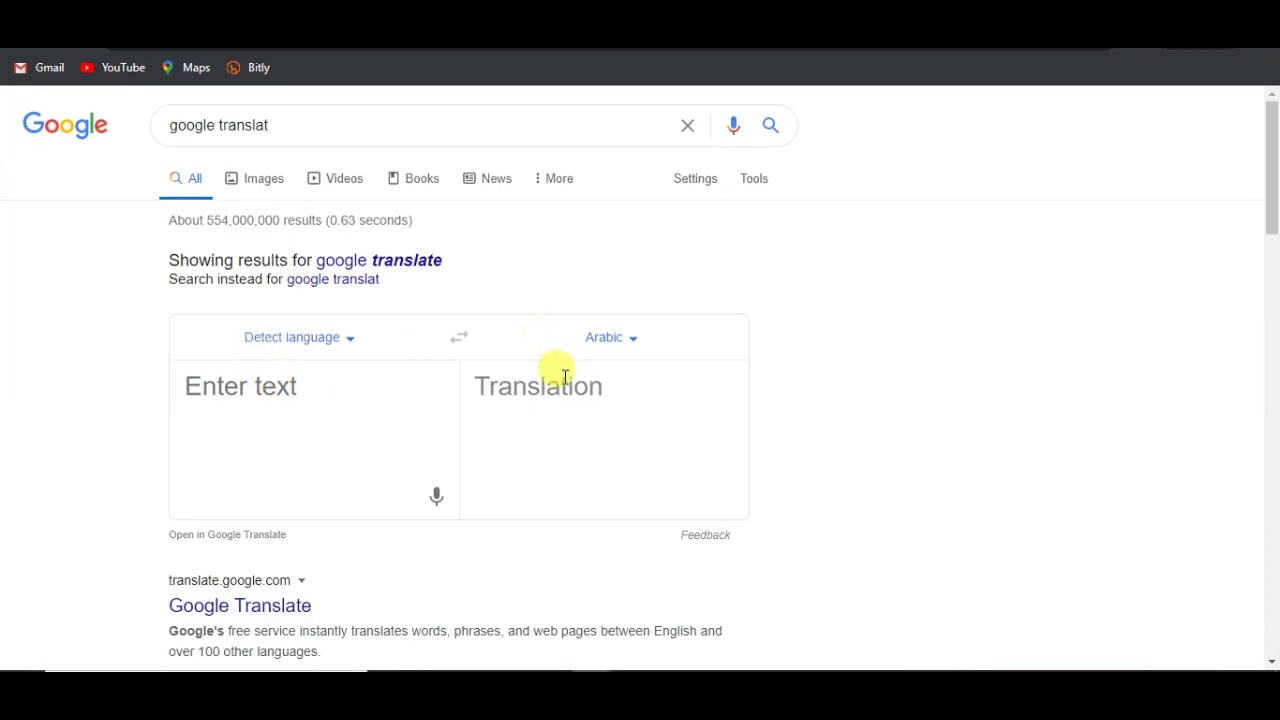
key("ctrl+Tab")
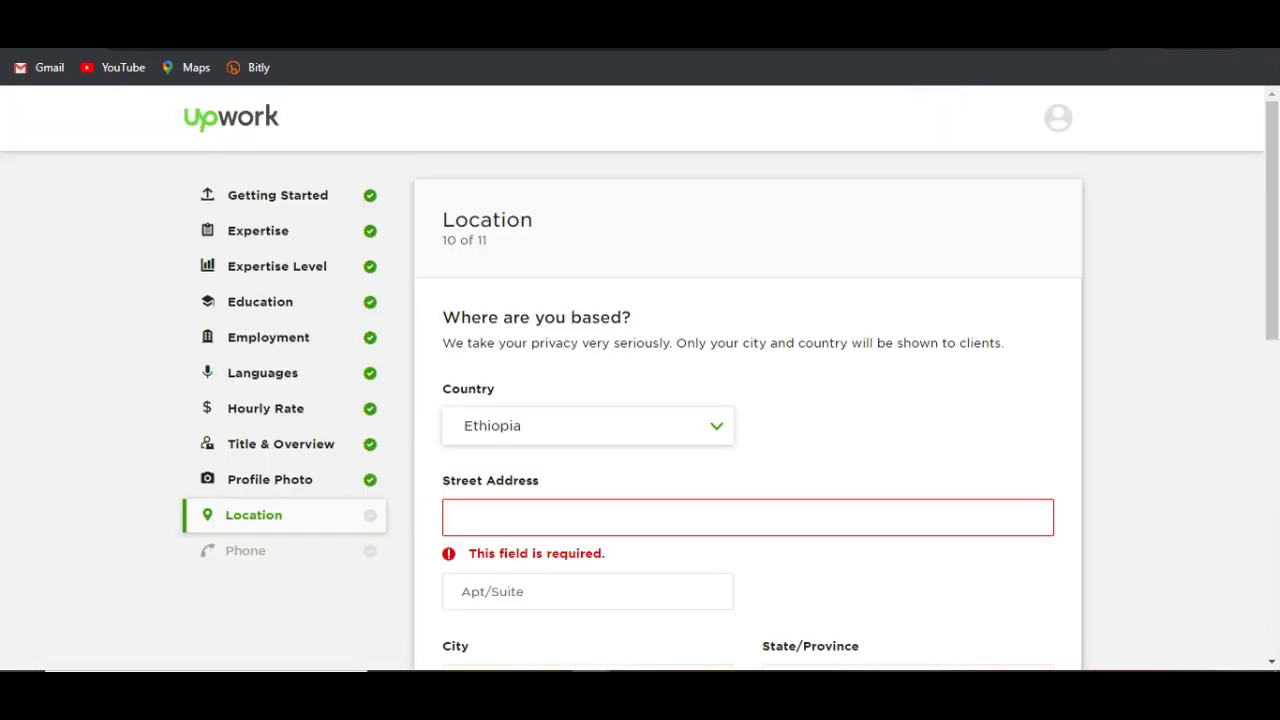